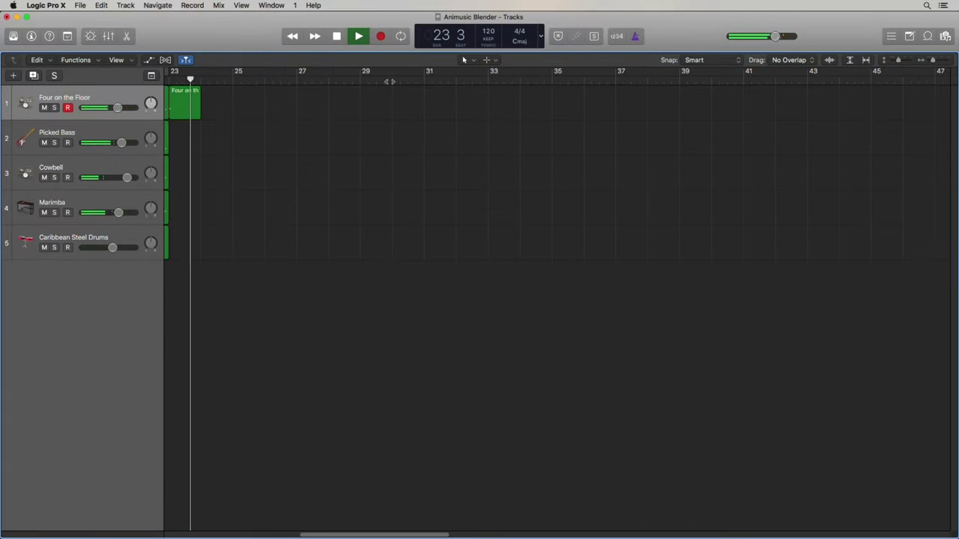
- Stop playback, then view the Picked Bass region's notes from its beginning in the Piano Roll during playback
{"action": "left_click", "coordinate": [337, 36]}
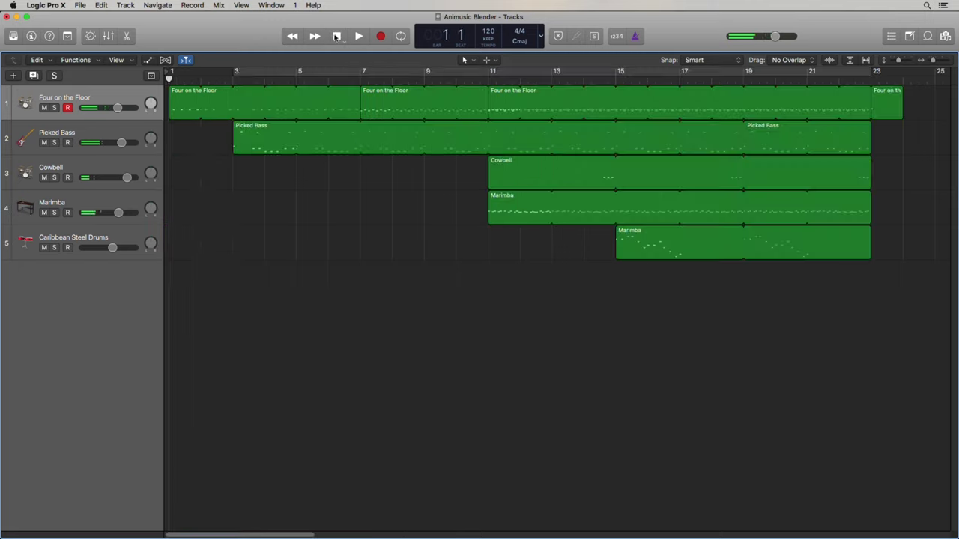
{"action": "double_click", "coordinate": [272, 151]}
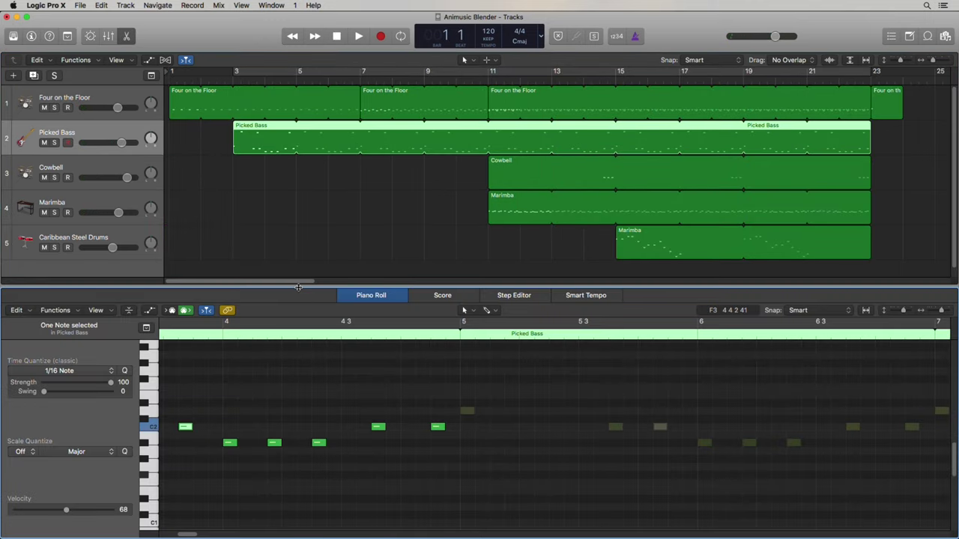
{"action": "mouse_move", "coordinate": [298, 287]}
{"action": "left_mouse_down"}
{"action": "mouse_move", "coordinate": [300, 256]}
{"action": "mouse_move", "coordinate": [301, 281]}
{"action": "left_mouse_up"}
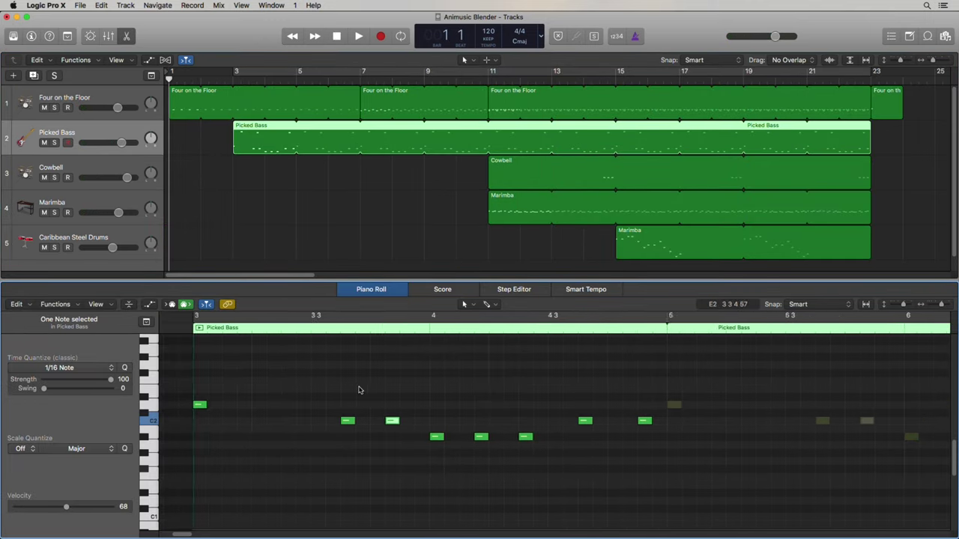
{"action": "scroll", "coordinate": [359, 390], "scroll_direction": "left", "scroll_amount": 5}
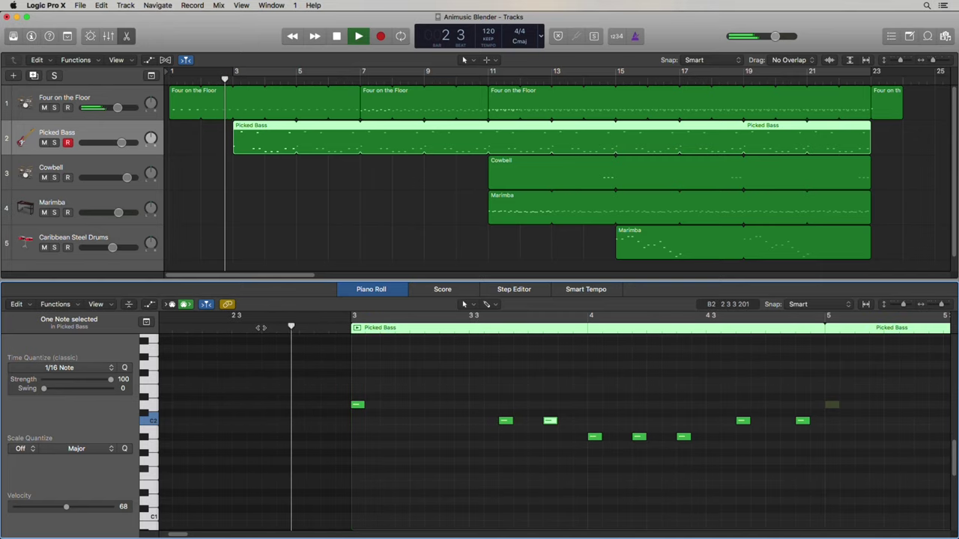
{"action": "scroll", "coordinate": [351, 389], "scroll_direction": "up", "scroll_amount": 3}
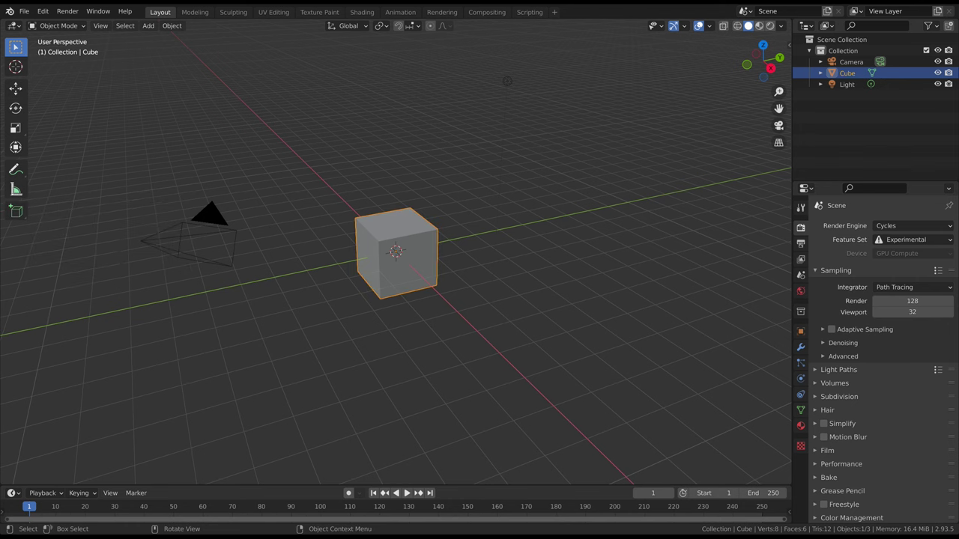
- Switch to Blender, delete the default cube and add a mesh circle
{"action": "key", "text": "x"}
{"action": "left_click", "coordinate": [359, 233]}
{"action": "key", "text": "shift+a"}
{"action": "mouse_move", "coordinate": [353, 232]}
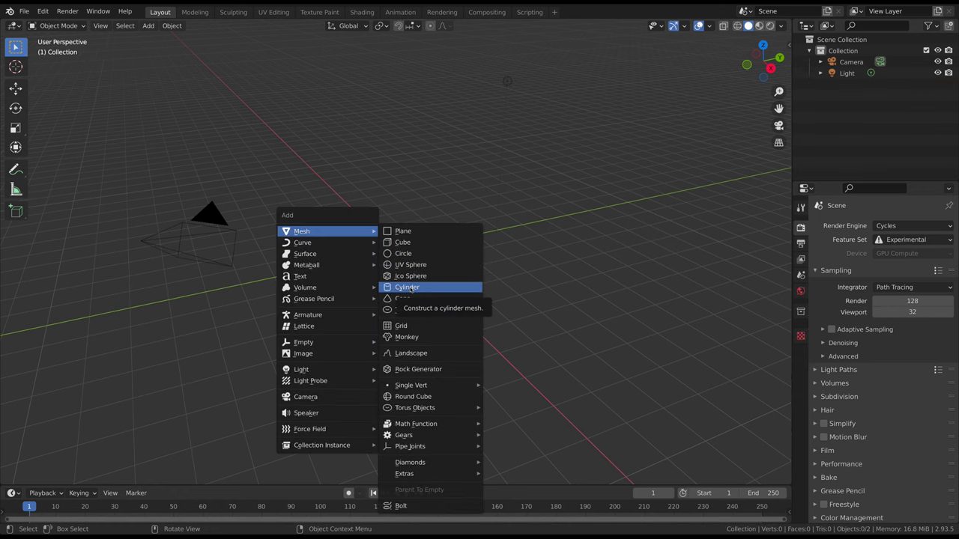
{"action": "left_click", "coordinate": [407, 255]}
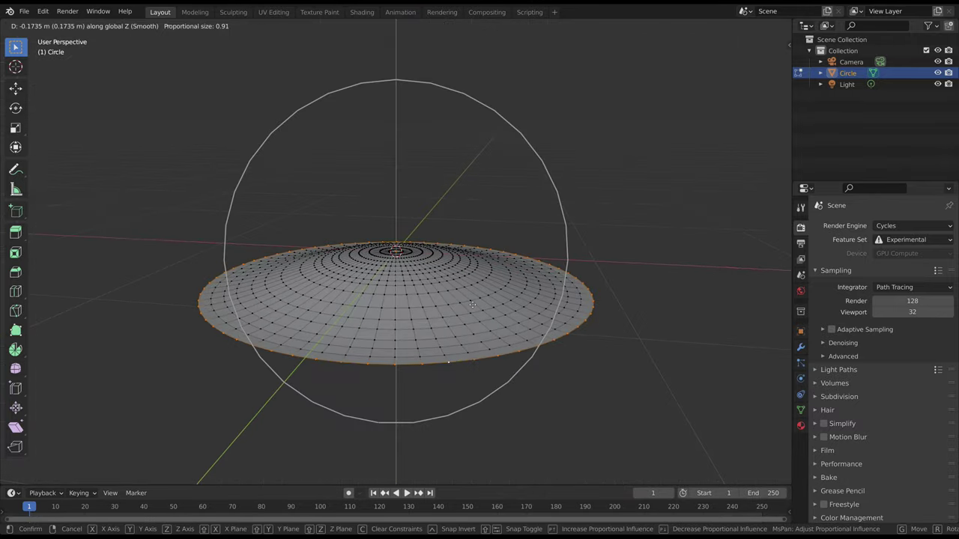
- Raise the disc's centre along Z using proportional editing with Sphere falloff to form the cymbal's bell
{"action": "key", "text": "Escape"}
{"action": "left_click", "coordinate": [448, 27]}
{"action": "key", "text": "g"}
{"action": "key", "text": "z"}
{"action": "key", "text": "g"}
{"action": "key", "text": "z"}
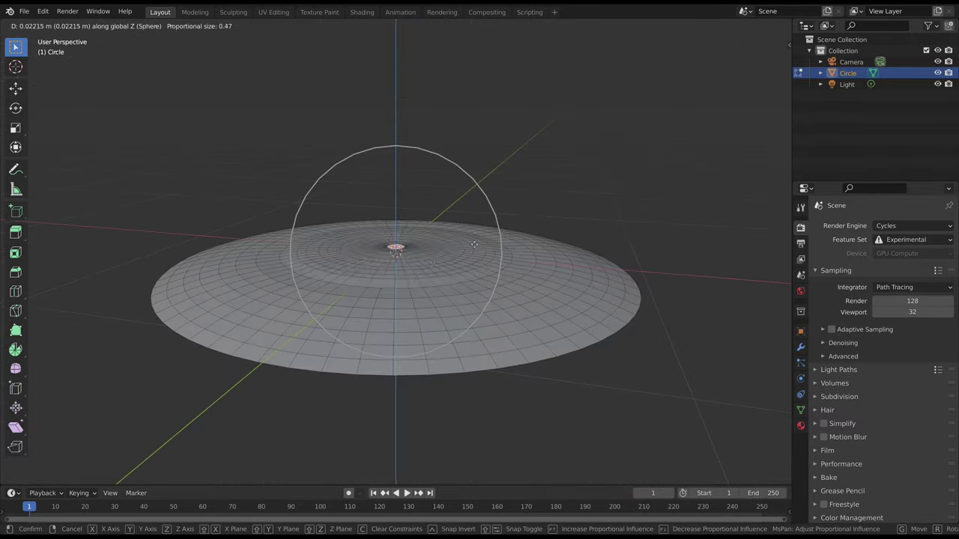
{"action": "left_click", "coordinate": [466, 237]}
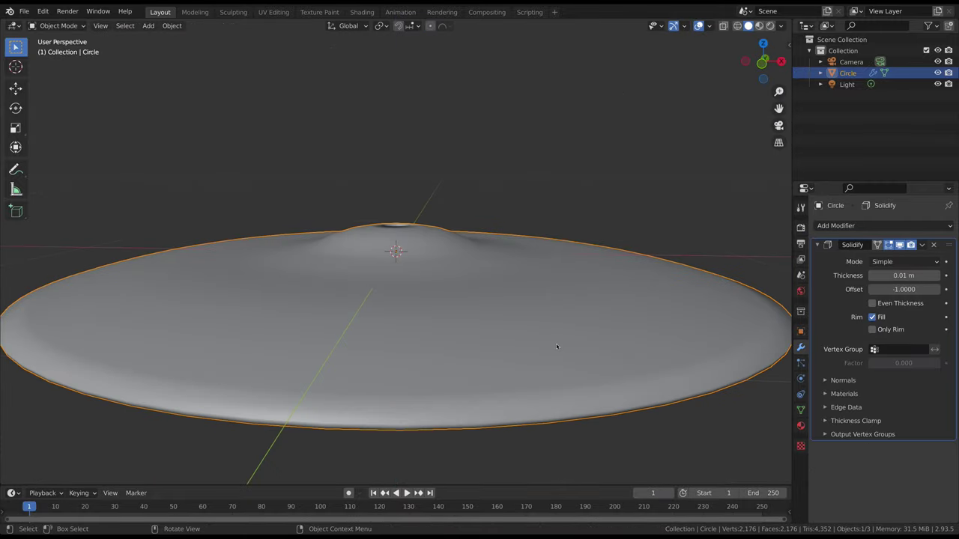
- Set the cymbal's Solidify modifier thickness to 0.01 m
{"action": "middle_click_drag", "start_coordinate": [557, 346], "coordinate": [556, 341]}
{"action": "scroll", "coordinate": [556, 341], "scroll_direction": "down", "scroll_amount": 1}
{"action": "left_click_drag", "start_coordinate": [903, 275], "coordinate": [911, 275]}
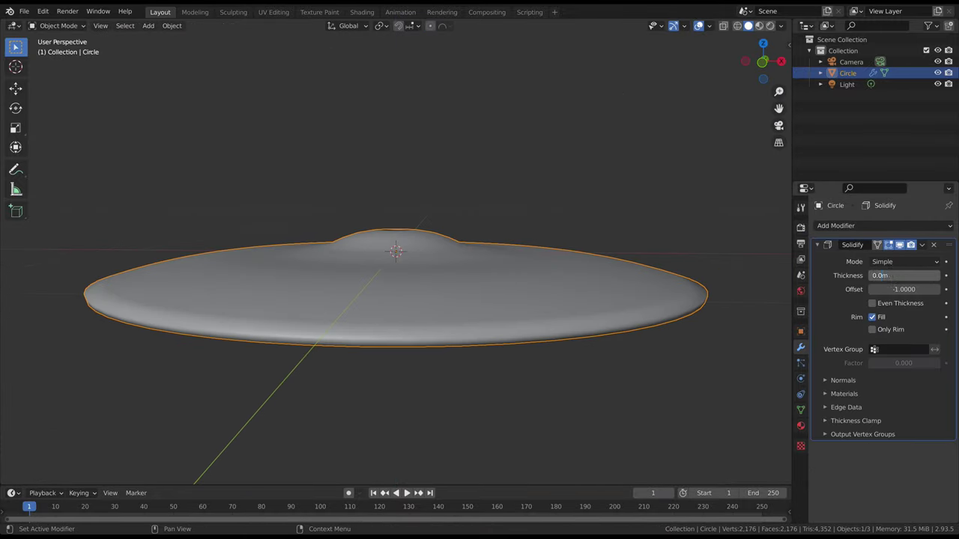
{"action": "type", "text": "1"}
{"action": "key", "text": "Return"}
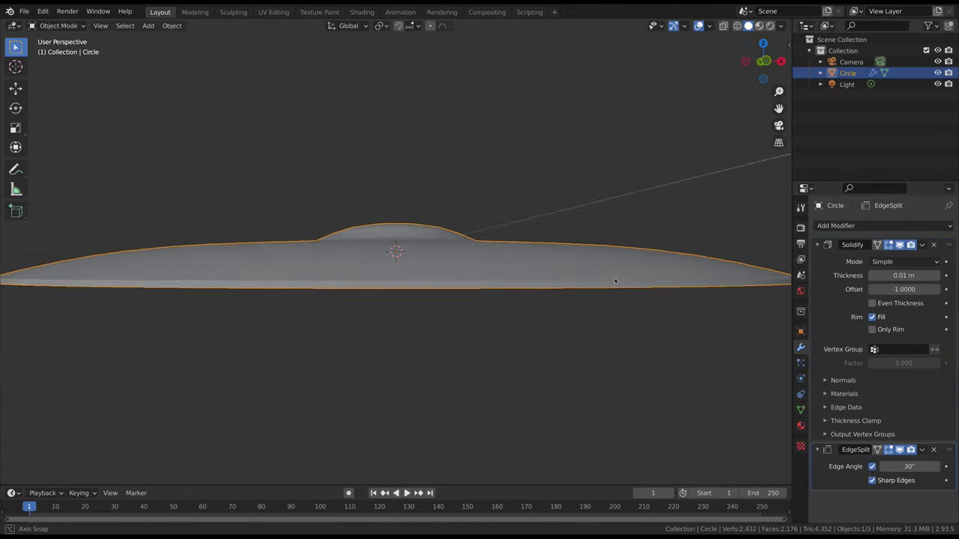
{"action": "middle_click_drag", "start_coordinate": [450, 247], "coordinate": [449, 300]}
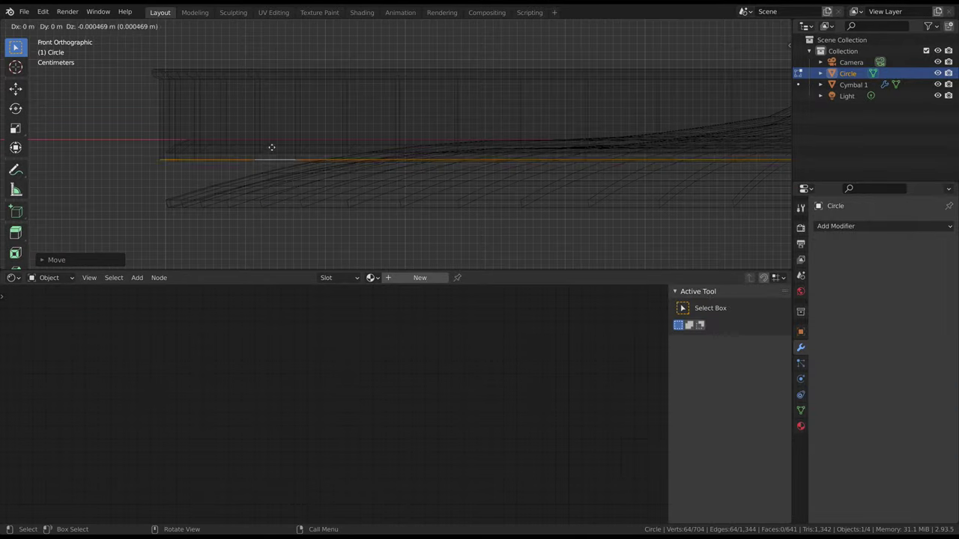
- Reposition the selected object in front view, toggling wireframe shading to check its placement
{"action": "left_click", "coordinate": [272, 147]}
{"action": "mouse_move", "coordinate": [272, 147]}
{"action": "middle_mouse_down"}
{"action": "mouse_move", "coordinate": [243, 167]}
{"action": "mouse_move", "coordinate": [276, 169]}
{"action": "mouse_move", "coordinate": [277, 150]}
{"action": "middle_mouse_up"}
{"action": "key", "text": "shift+z"}
{"action": "key", "text": "KP_1"}
{"action": "key", "text": "shift+z"}
{"action": "key", "text": "g"}
{"action": "left_click", "coordinate": [315, 203]}
{"action": "scroll", "coordinate": [305, 208], "scroll_direction": "down", "scroll_amount": 4}
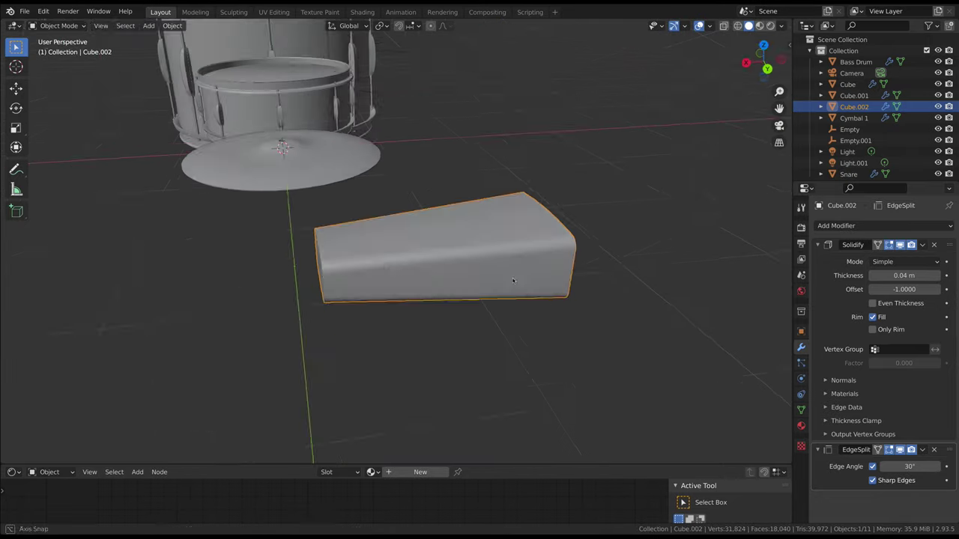
- Rotate the tapered block beside the drums around the Y axis
{"action": "key", "text": "r"}
{"action": "key", "text": "y"}
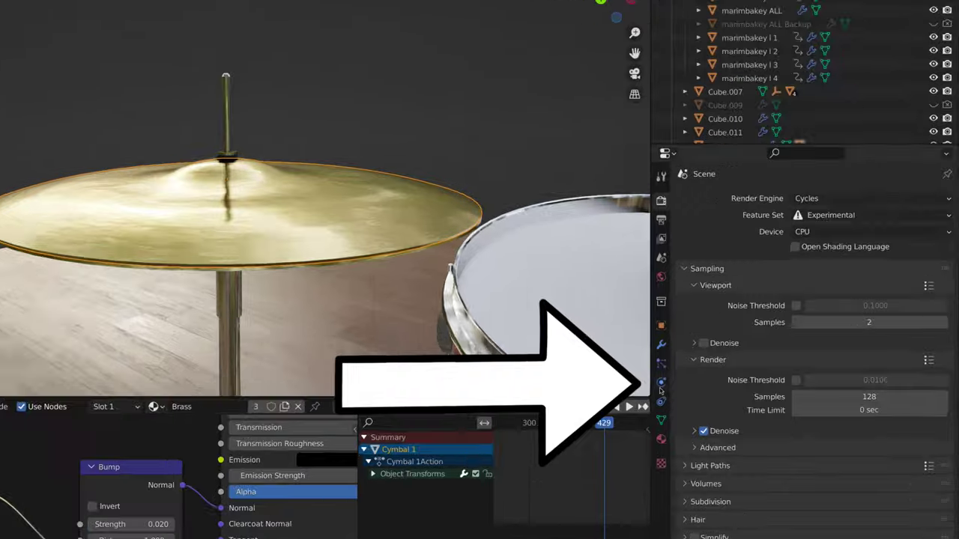
- Enable Collision physics on the brass cymbal
{"action": "left_click", "coordinate": [711, 382]}
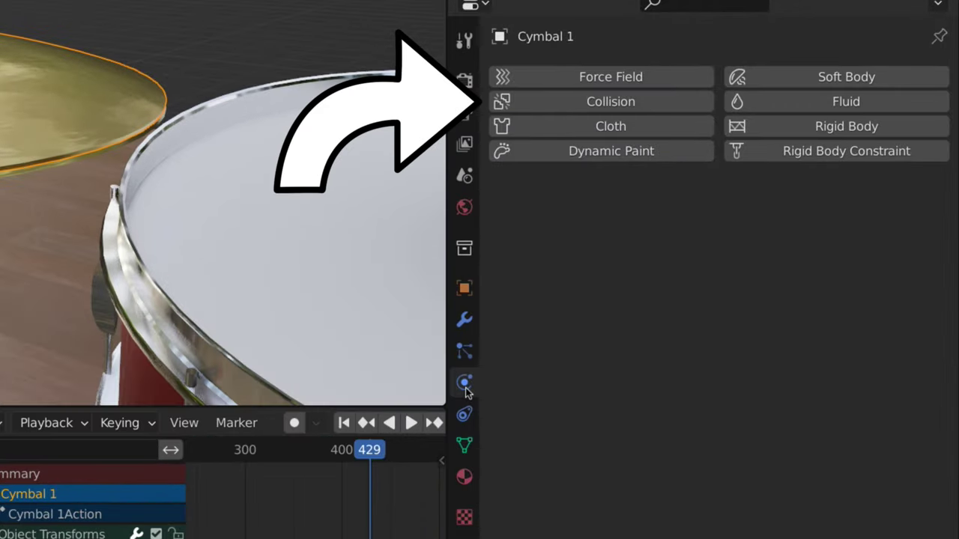
{"action": "left_click", "coordinate": [575, 106]}
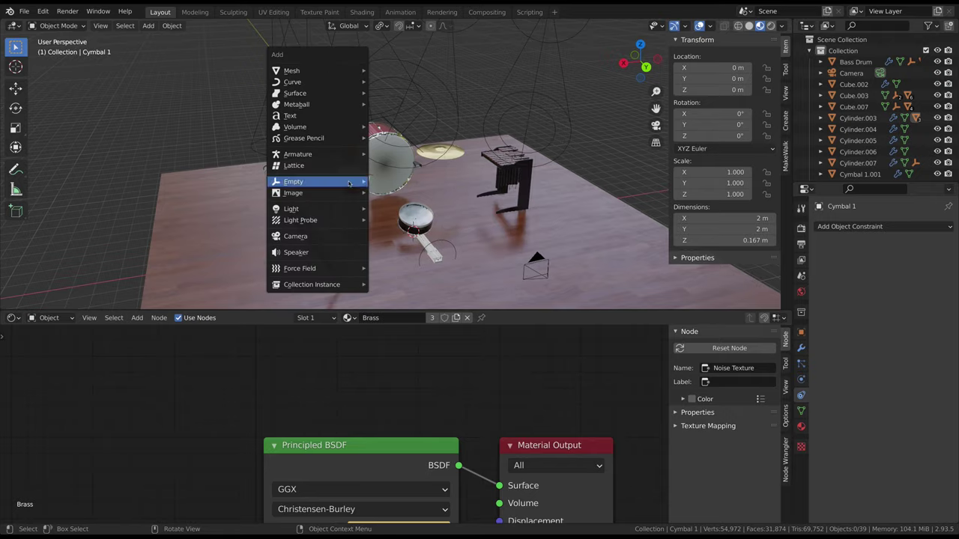
- Add an ico sphere to the scene and assign it the existing Chrome material
{"action": "mouse_move", "coordinate": [330, 71]}
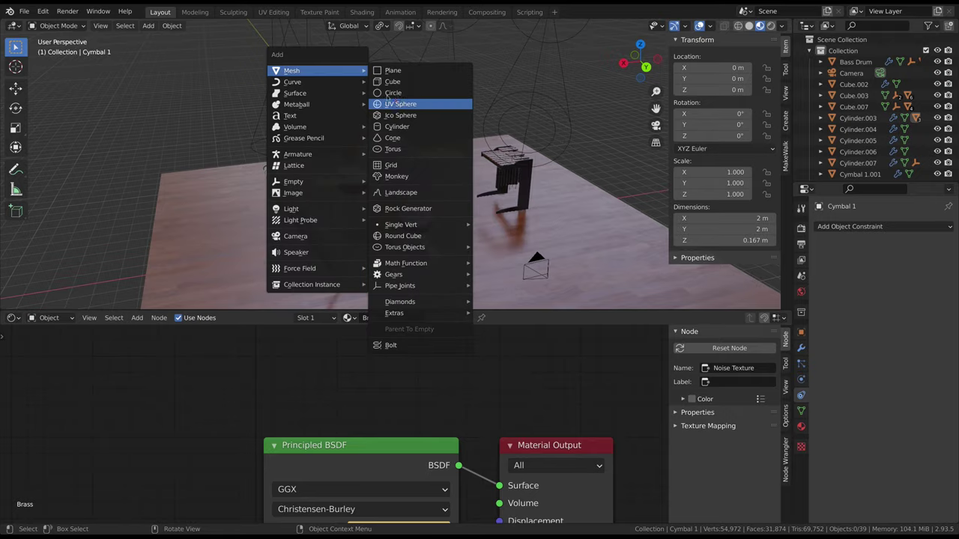
{"action": "left_click", "coordinate": [399, 117]}
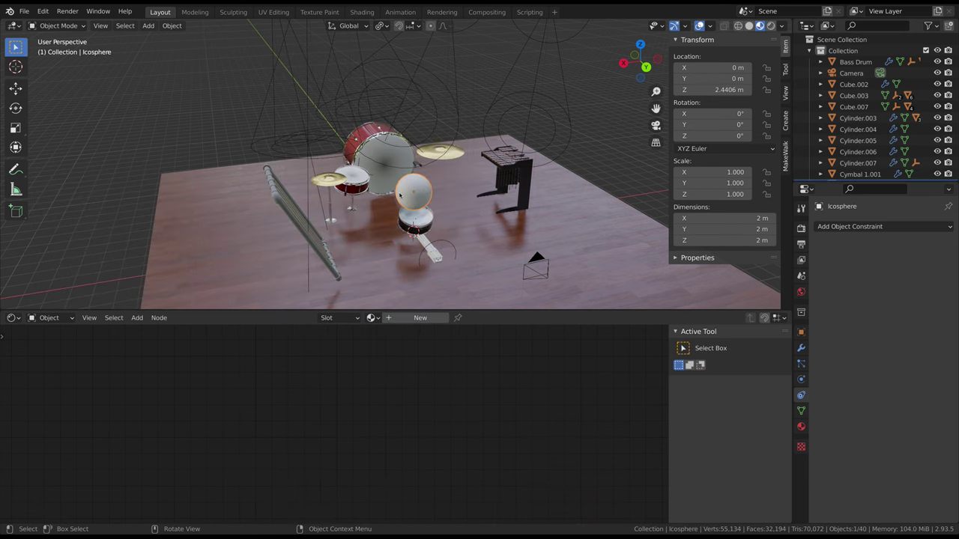
{"action": "left_click", "coordinate": [822, 273]}
{"action": "left_click", "coordinate": [742, 324]}
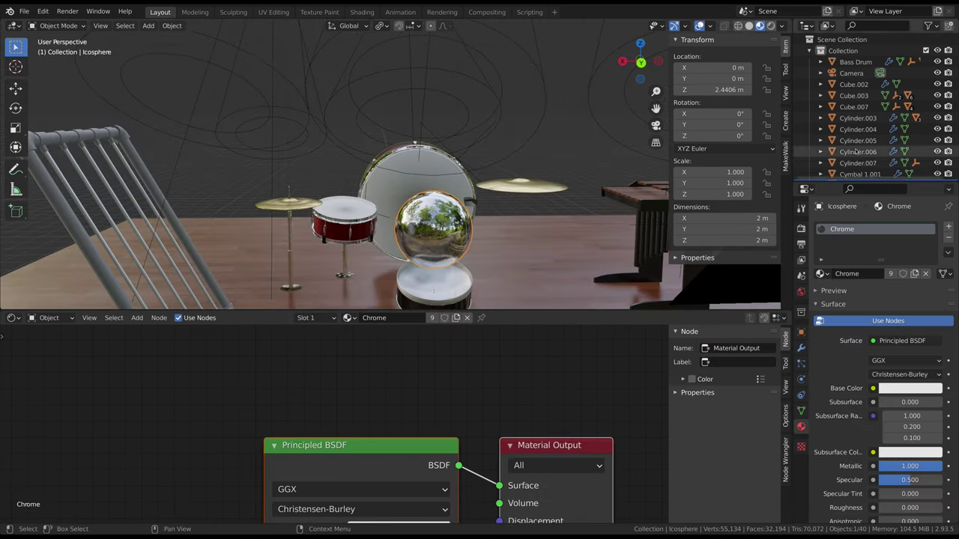
- Rename the ico sphere as Ball and scale it down
{"action": "scroll", "coordinate": [862, 112], "scroll_direction": "down", "scroll_amount": 2}
{"action": "middle_click_drag", "start_coordinate": [525, 187], "coordinate": [541, 168]}
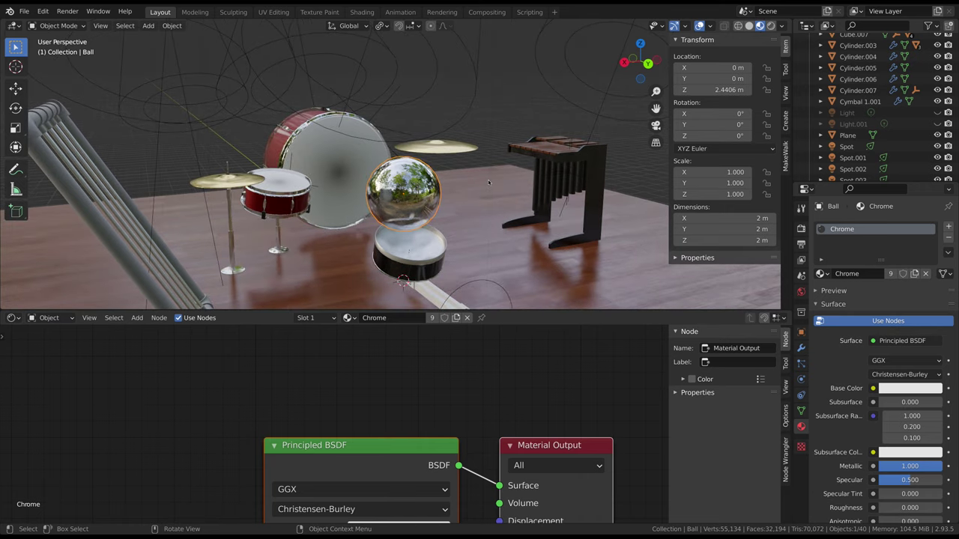
{"action": "key", "text": "s"}
{"action": "left_click", "coordinate": [453, 187]}
- Move the chrome ball over to the red snare drum beside the bass drum
{"action": "key", "text": "g"}
{"action": "left_click", "coordinate": [330, 156]}
{"action": "key", "text": "g"}
{"action": "middle_click_drag", "start_coordinate": [449, 161], "coordinate": [538, 176]}
{"action": "left_click", "coordinate": [352, 168]}
{"action": "key", "text": "KP_Decimal"}
{"action": "key", "text": "g"}
{"action": "left_click", "coordinate": [438, 156]}
- Scale the chrome ball down to about 0.206 m across and place it just above the snare drum's head
{"action": "key", "text": "s"}
{"action": "left_click", "coordinate": [427, 158]}
{"action": "key", "text": "g"}
{"action": "left_click", "coordinate": [415, 159]}
{"action": "key", "text": "s"}
{"action": "left_click", "coordinate": [536, 177]}
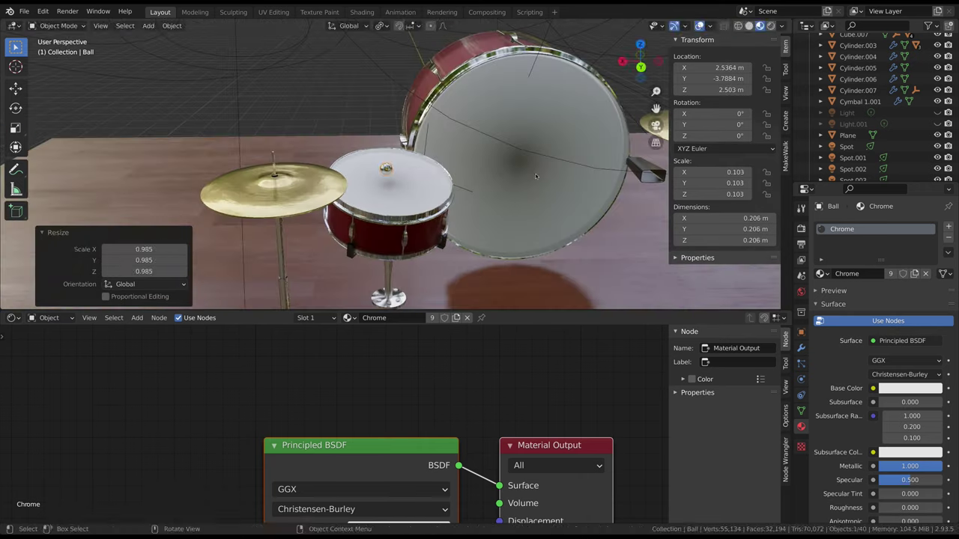
{"action": "key", "text": "Return"}
- Add a plane above the drums and scale it down to about 0.37 m square
{"action": "scroll", "coordinate": [455, 178], "scroll_direction": "down", "scroll_amount": 6}
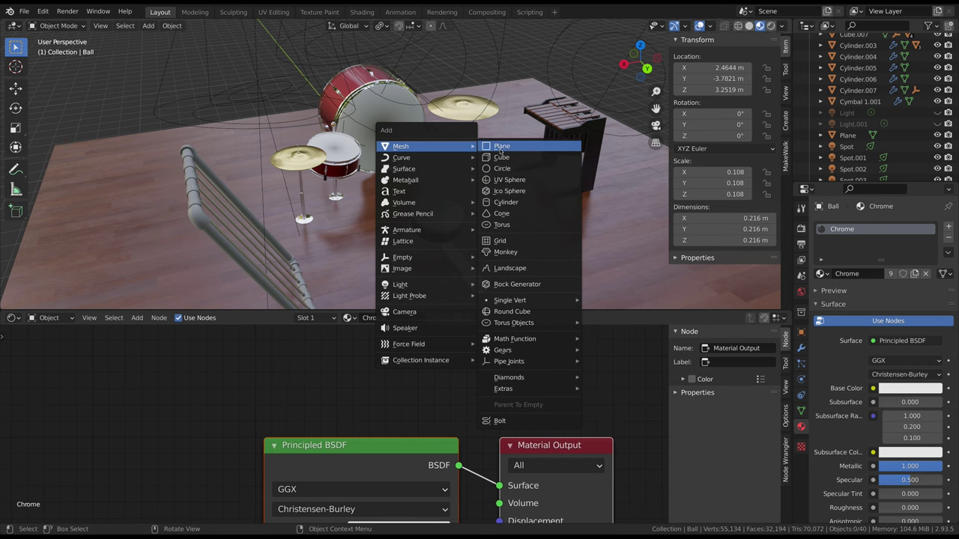
{"action": "left_click", "coordinate": [501, 146]}
{"action": "key", "text": "s"}
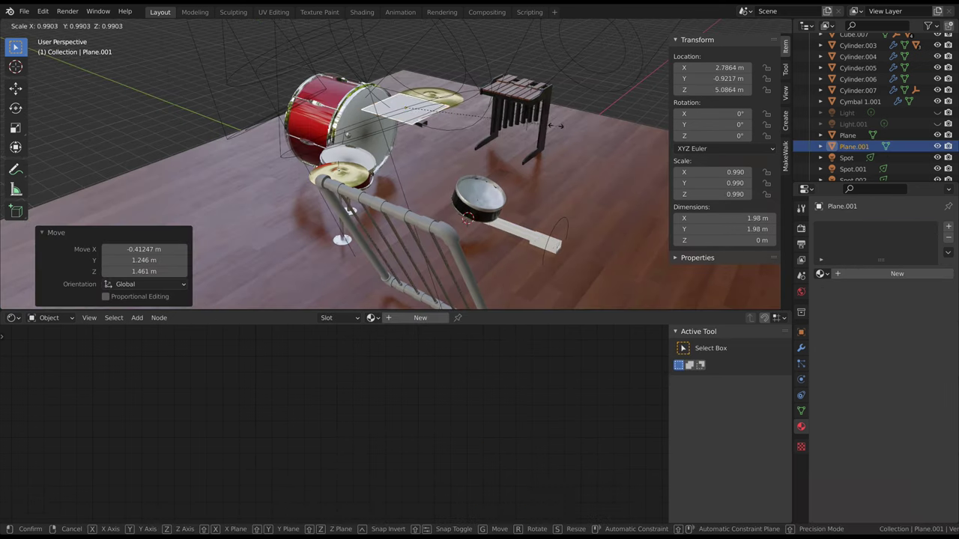
{"action": "left_click", "coordinate": [431, 116]}
{"action": "scroll", "coordinate": [442, 128], "scroll_direction": "up", "scroll_amount": 3}
{"action": "middle_click_drag", "start_coordinate": [487, 133], "coordinate": [412, 156]}
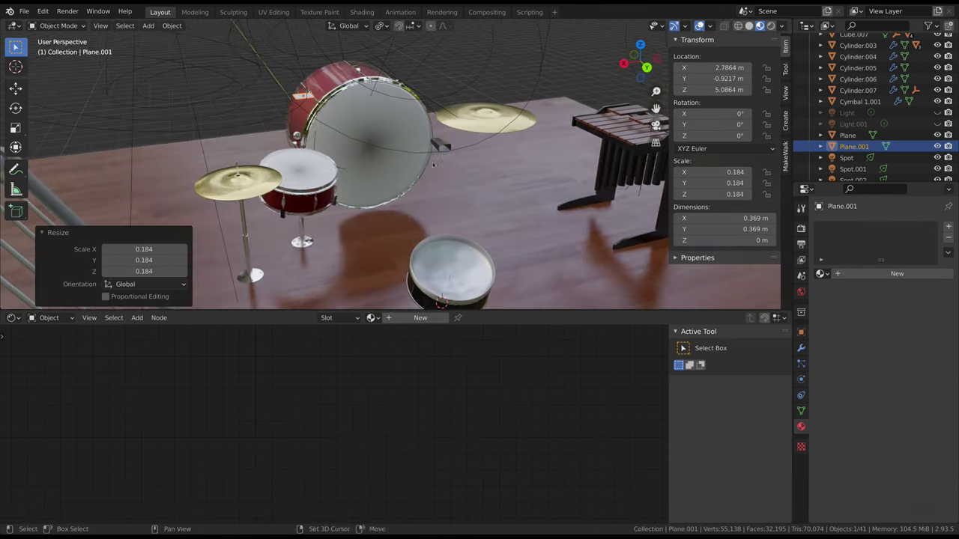
- Add a particle system named HighHat 1 to the small plane and play the animation
{"action": "left_click", "coordinate": [646, 408]}
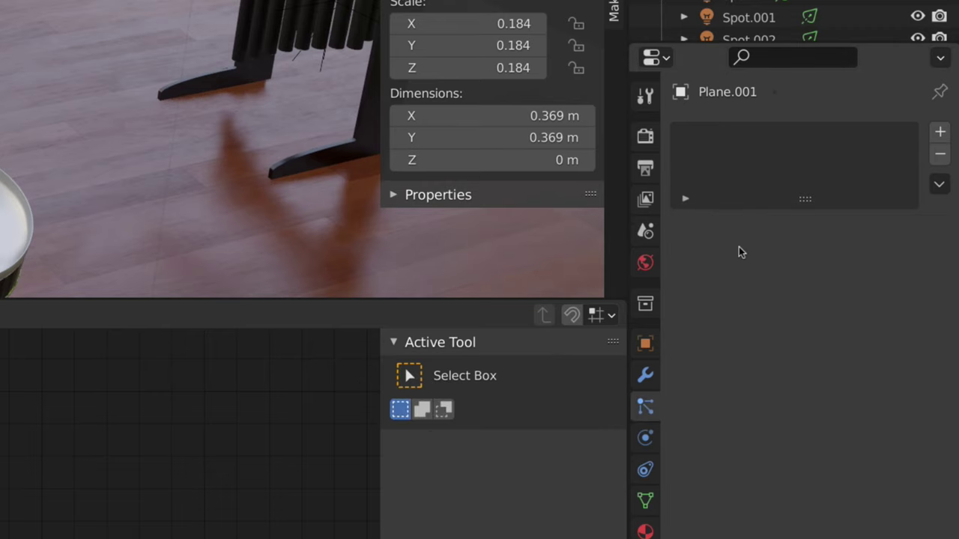
{"action": "left_click", "coordinate": [940, 132]}
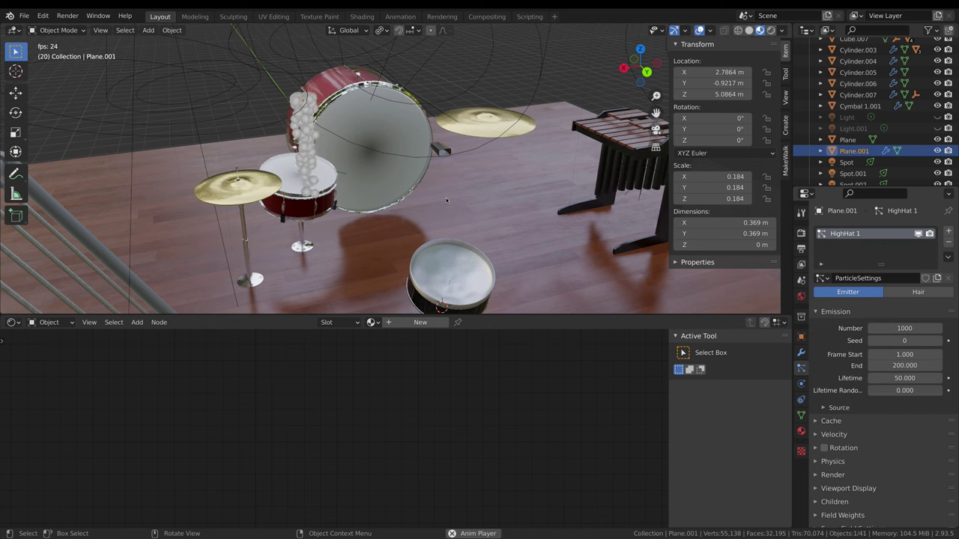
{"action": "middle_click_drag", "start_coordinate": [360, 305], "coordinate": [363, 287]}
{"action": "scroll", "coordinate": [363, 288], "scroll_direction": "down", "scroll_amount": 1}
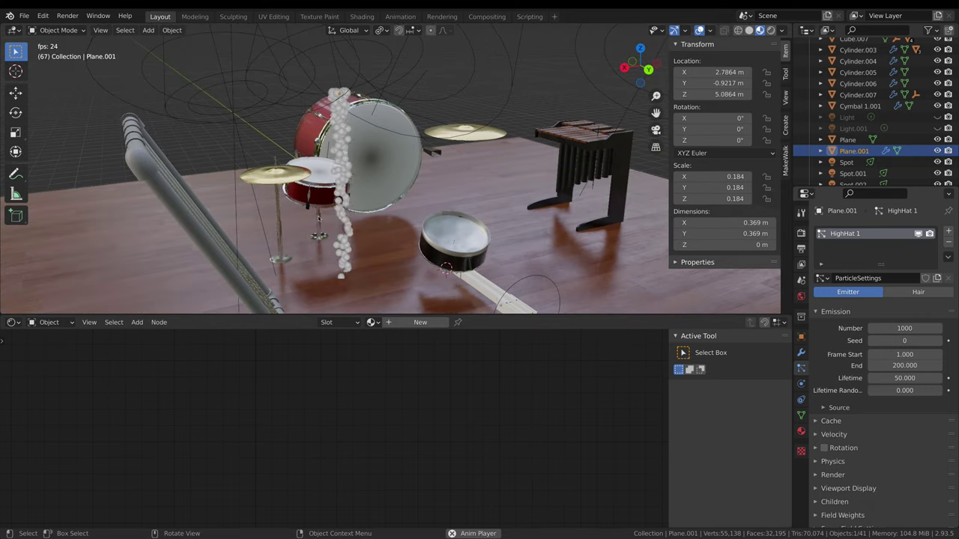
- Move the emitter plane to about X 3.0 m, Y -1.1 m, Z 5.3 m
{"action": "key", "text": "g"}
{"action": "left_click", "coordinate": [370, 171]}
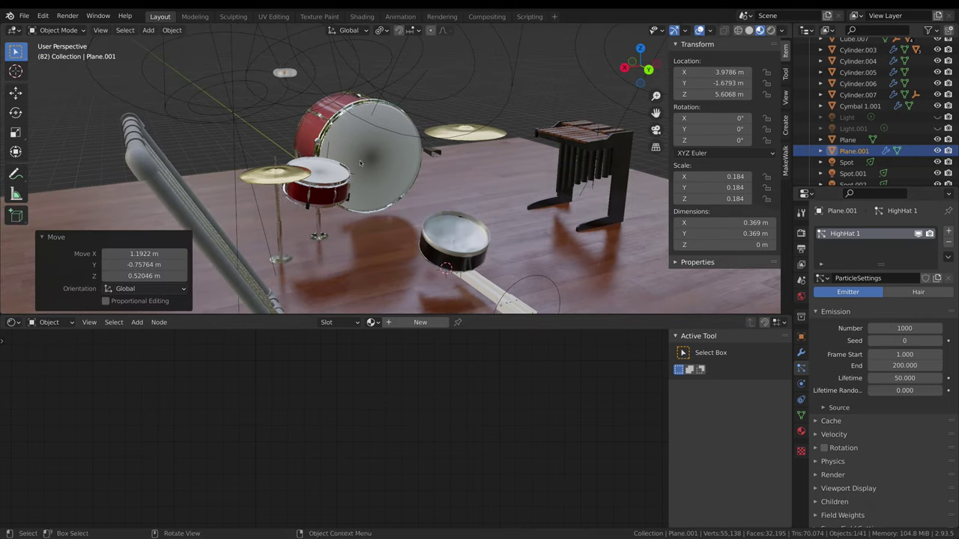
{"action": "middle_click_drag", "start_coordinate": [361, 164], "coordinate": [404, 179]}
{"action": "key", "text": "g"}
{"action": "left_click", "coordinate": [393, 177]}
- Set the Normal velocity of the HighHat 1 particles to 4.29 m/s
{"action": "left_click", "coordinate": [735, 388]}
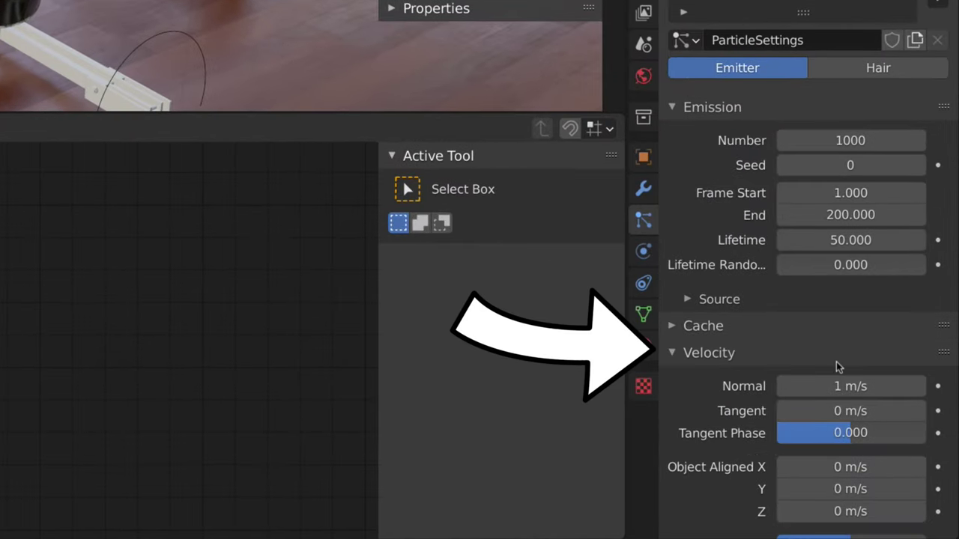
{"action": "left_click_drag", "start_coordinate": [850, 386], "coordinate": [853, 386]}
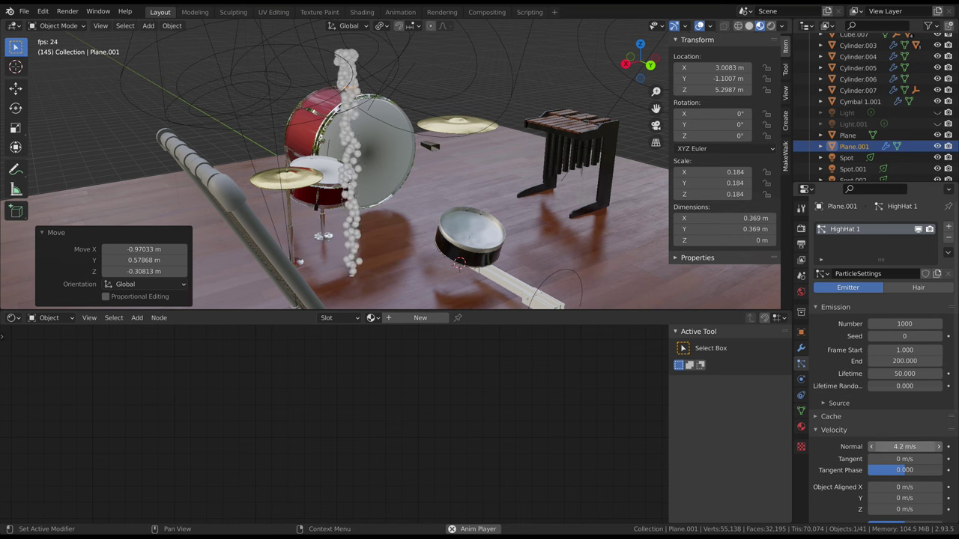
- Scale the emitter plane down to about 0.104 m square
{"action": "middle_click_drag", "start_coordinate": [427, 135], "coordinate": [449, 131]}
{"action": "key", "text": "s"}
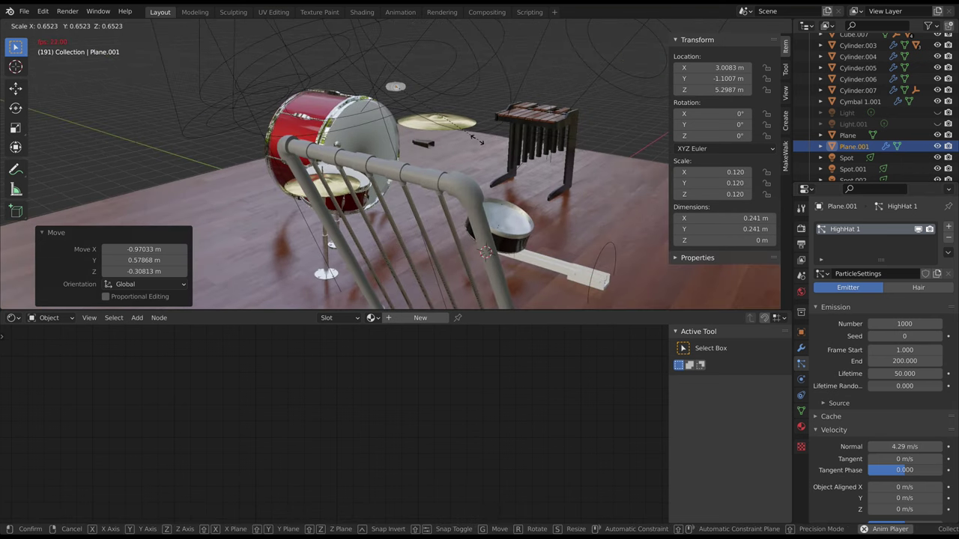
{"action": "left_click", "coordinate": [447, 120]}
{"action": "key", "text": "s"}
{"action": "left_click", "coordinate": [446, 119]}
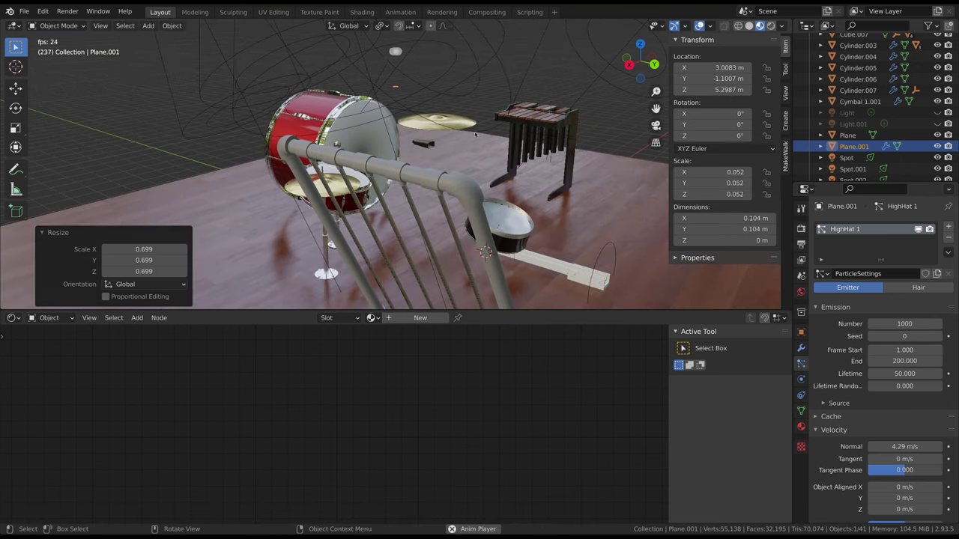
- Tilt the emitter plane to a rotation of about X 24°, Y 15.9°, Z 11.9°
{"action": "key", "text": "r"}
{"action": "left_click", "coordinate": [465, 79]}
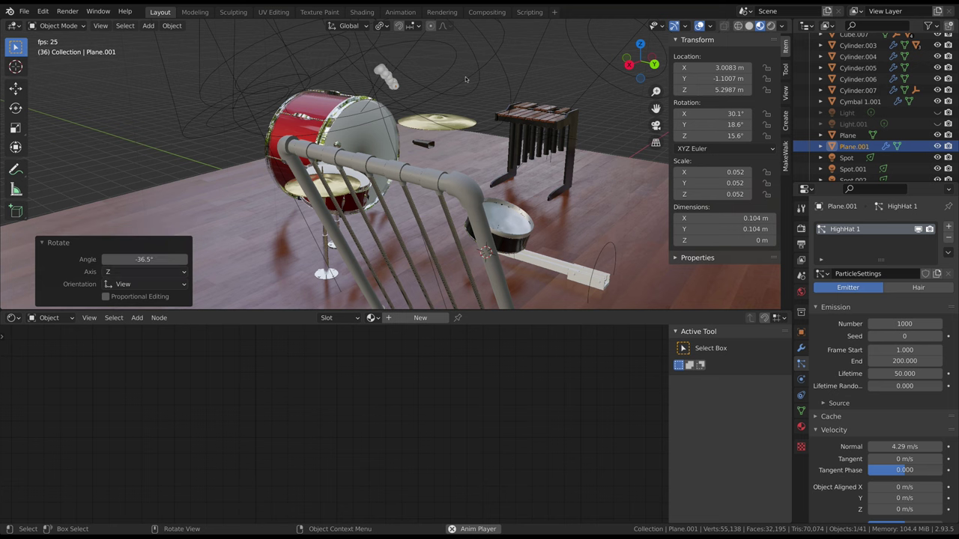
{"action": "key", "text": "r"}
{"action": "left_click", "coordinate": [467, 86]}
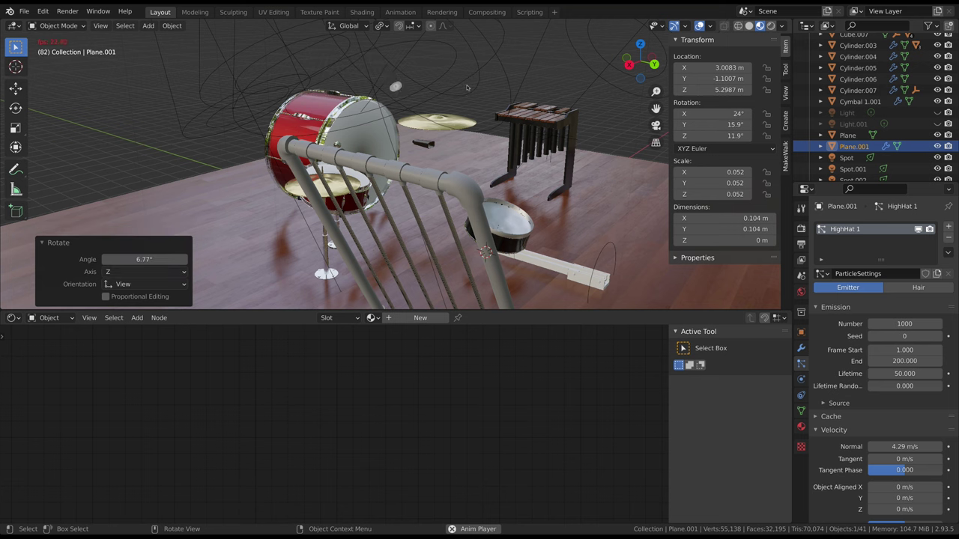
- Rotate the emitter plane about -6.9° around the global Z axis
{"action": "middle_click_drag", "start_coordinate": [466, 88], "coordinate": [442, 89]}
{"action": "key", "text": "r"}
{"action": "key", "text": "z"}
{"action": "left_click", "coordinate": [443, 109]}
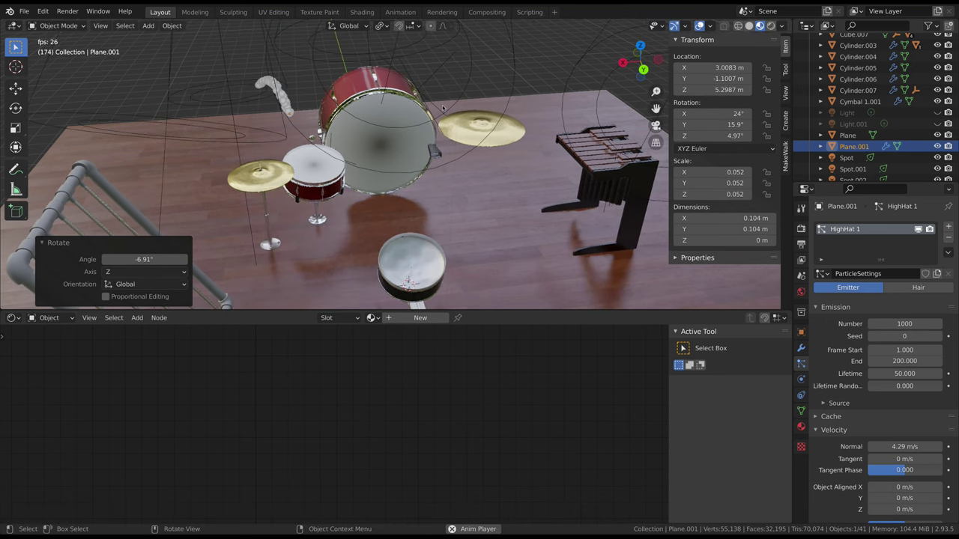
{"action": "scroll", "coordinate": [826, 374], "scroll_direction": "down", "scroll_amount": 5}
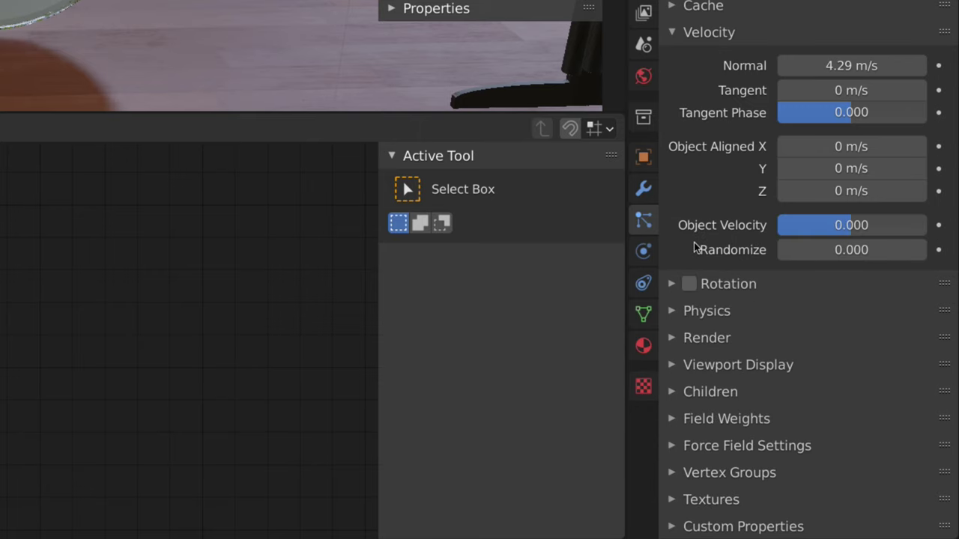
- Examine the particle system's Field Weights, including the gravity weight
{"action": "left_click", "coordinate": [674, 425]}
{"action": "scroll", "coordinate": [693, 430], "scroll_direction": "down", "scroll_amount": 5}
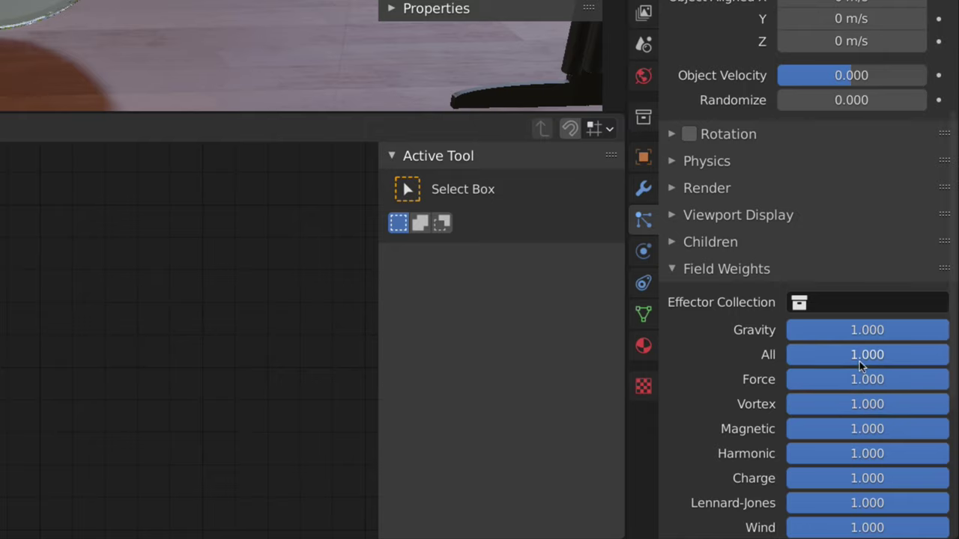
{"action": "scroll", "coordinate": [860, 365], "scroll_direction": "down", "scroll_amount": 2}
{"action": "left_click", "coordinate": [860, 273]}
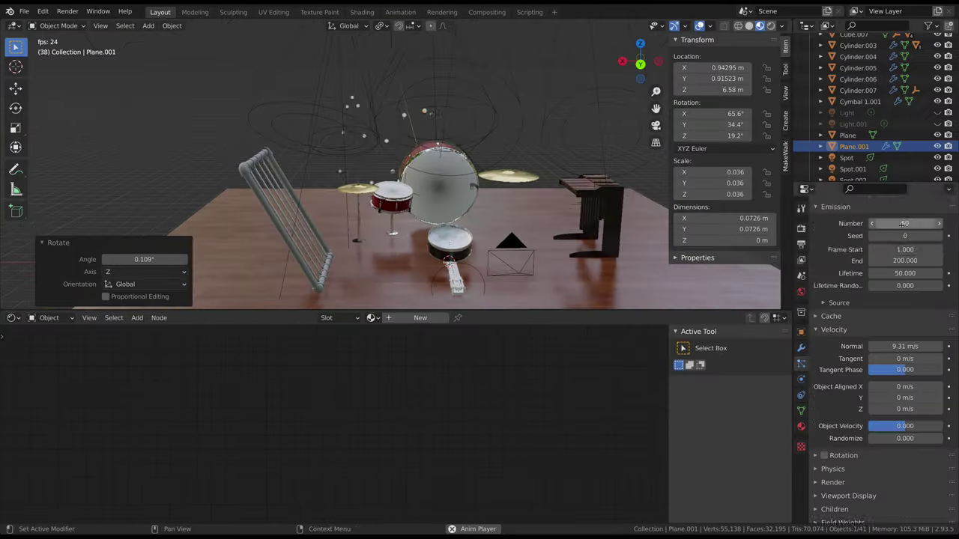
- Render the emitter's particles as an Object, using the Ball as the instance object
{"action": "left_click", "coordinate": [829, 483]}
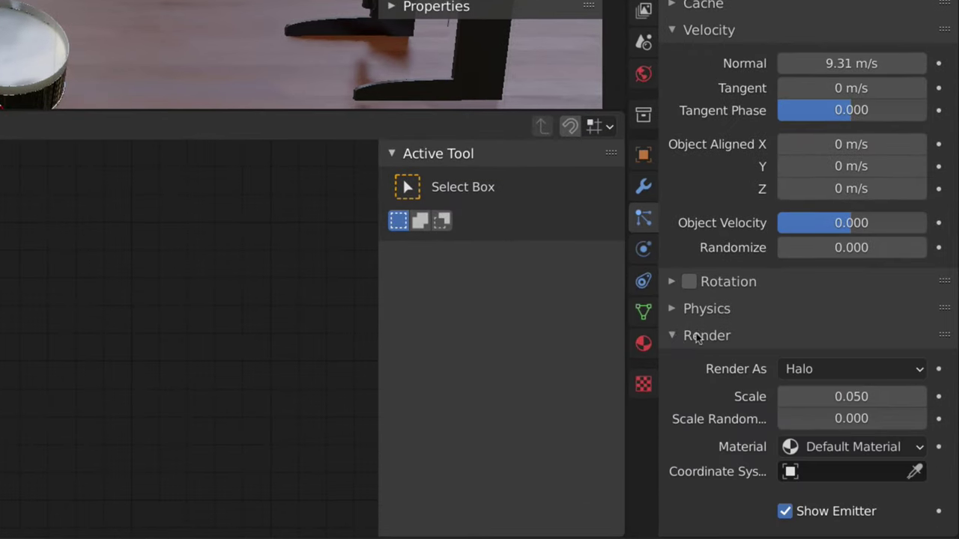
{"action": "scroll", "coordinate": [697, 339], "scroll_direction": "down", "scroll_amount": 5}
{"action": "left_click", "coordinate": [918, 250]}
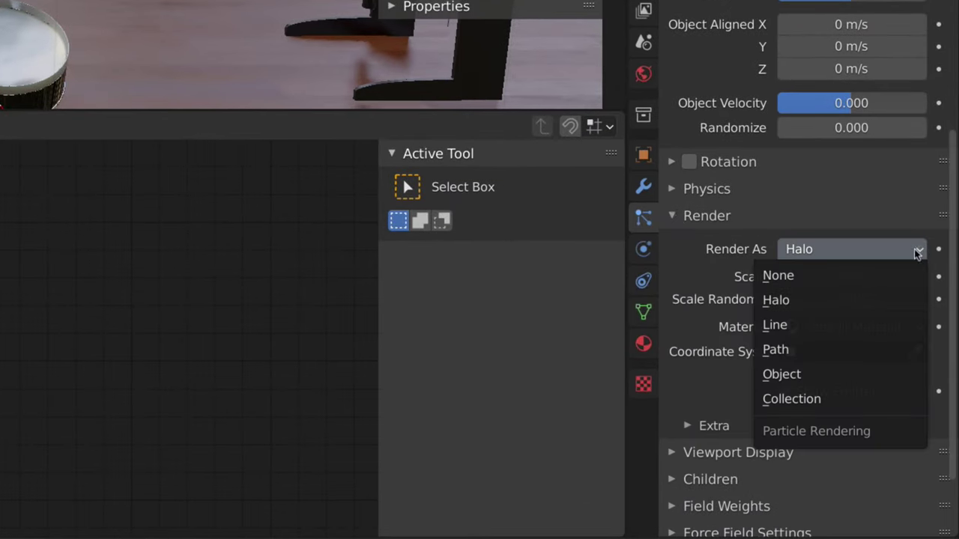
{"action": "left_click", "coordinate": [822, 372]}
{"action": "left_click", "coordinate": [916, 409]}
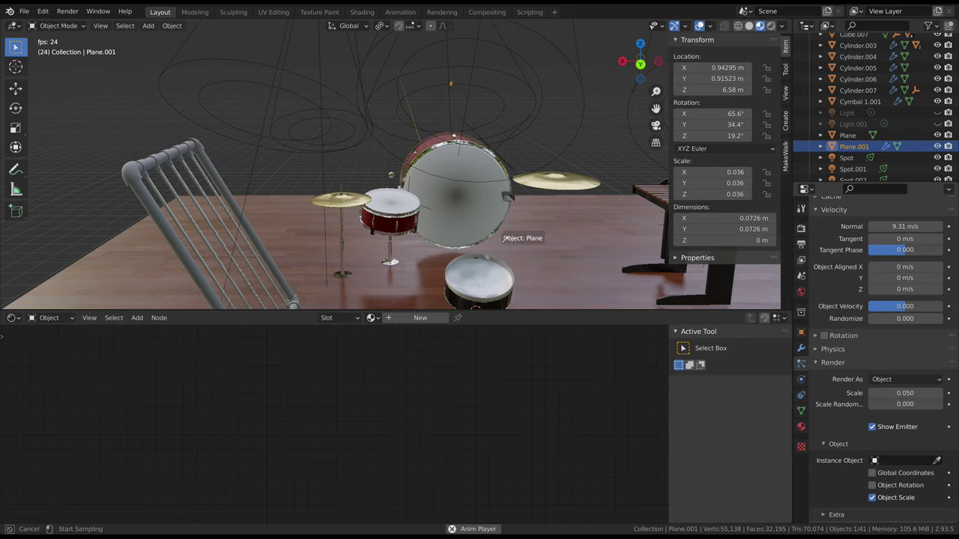
{"action": "left_click", "coordinate": [390, 177]}
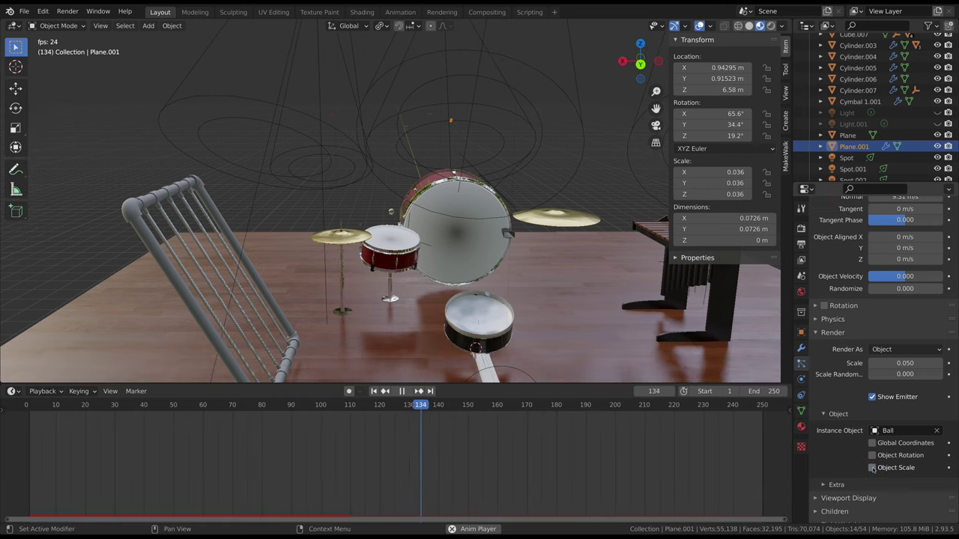
- Select the Ball beside the bass drum and apply its scale
{"action": "middle_click_drag", "start_coordinate": [488, 255], "coordinate": [436, 266]}
{"action": "key", "text": "space"}
{"action": "left_click", "coordinate": [383, 225]}
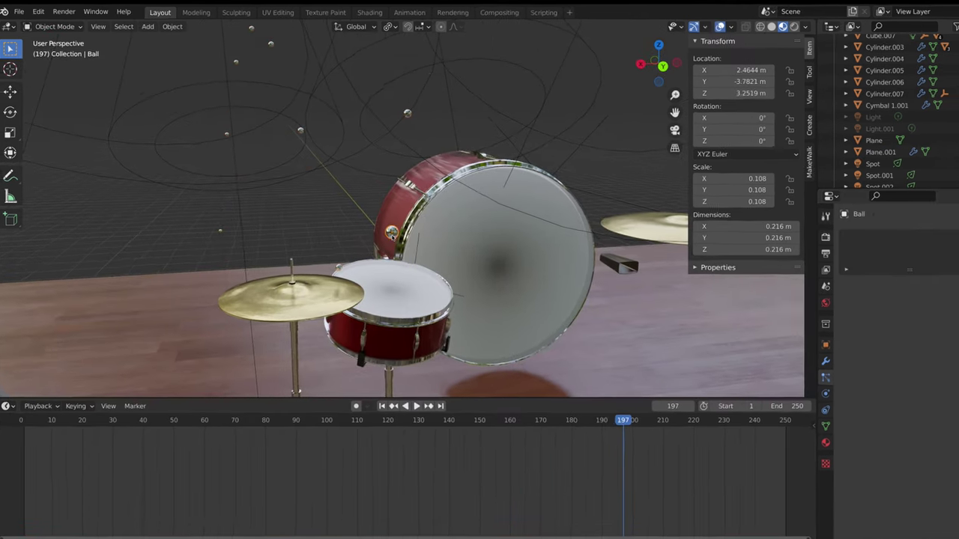
{"action": "left_click", "coordinate": [172, 26]}
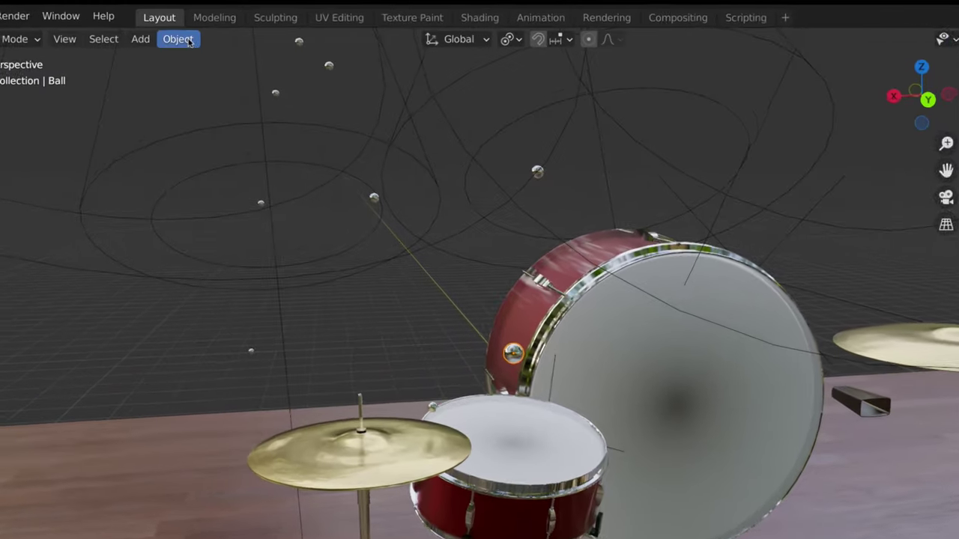
{"action": "mouse_move", "coordinate": [191, 88]}
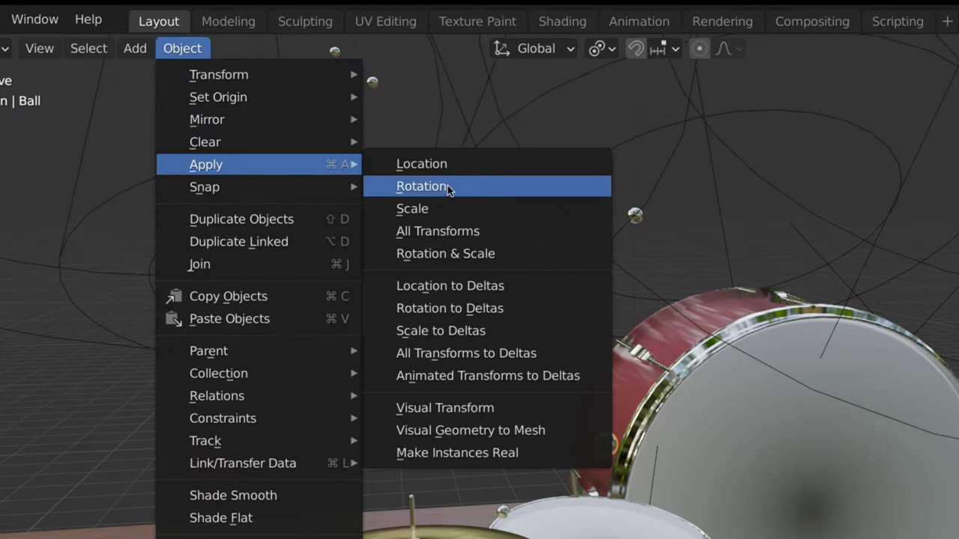
{"action": "left_click", "coordinate": [435, 209]}
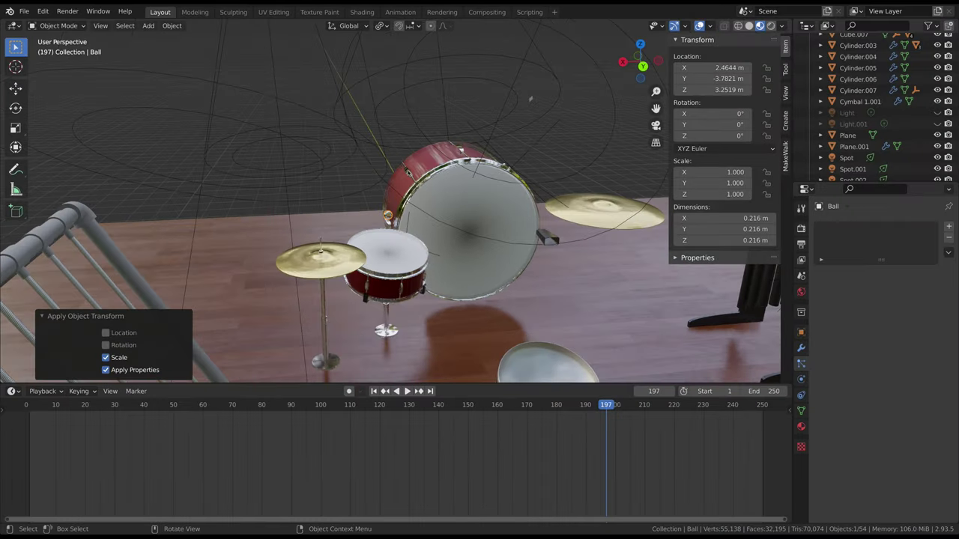
- Enable Object Scale for the emitter's ball particles and set their render scale to 1
{"action": "left_click", "coordinate": [531, 100]}
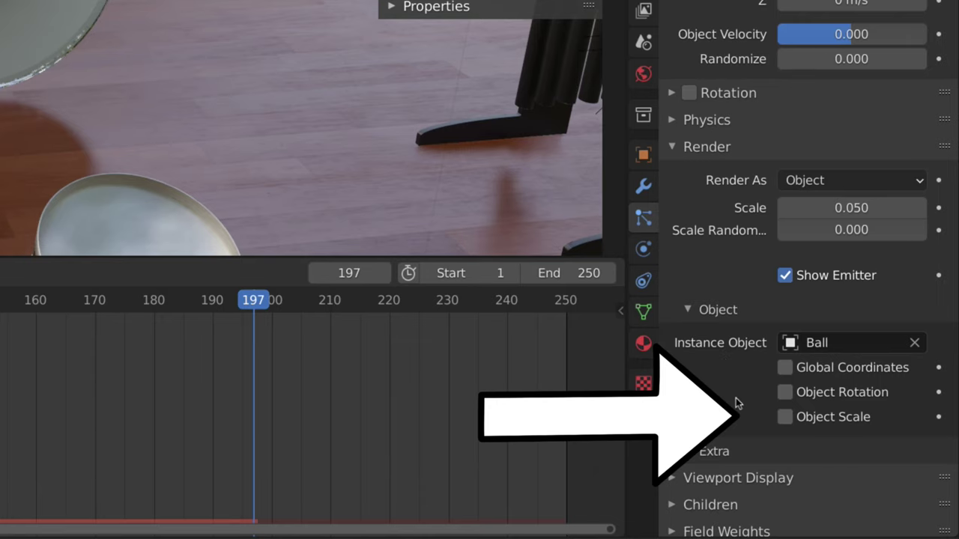
{"action": "left_click", "coordinate": [785, 418]}
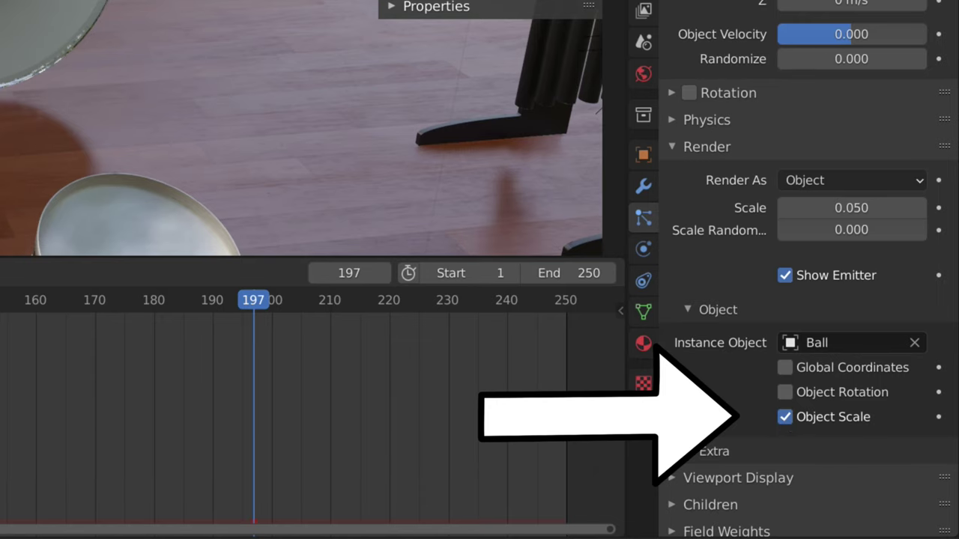
{"action": "left_click", "coordinate": [835, 208]}
{"action": "key", "text": "ctrl+a"}
{"action": "type", "text": "1"}
{"action": "key", "text": "Return"}
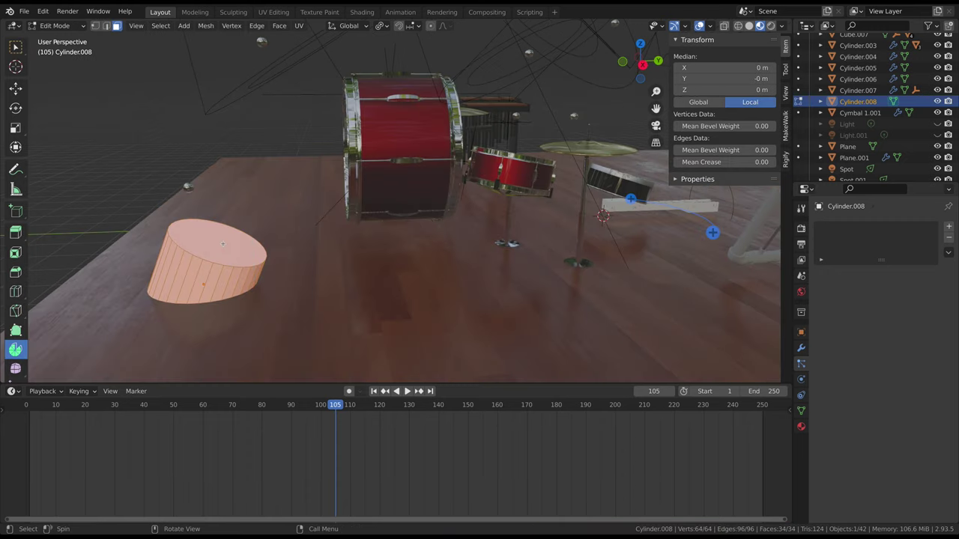
- Scale the new cylinder's top face by about 1.384 and delete that face to open the bucket
{"action": "left_click", "coordinate": [224, 243]}
{"action": "key", "text": "s"}
{"action": "left_click", "coordinate": [350, 285]}
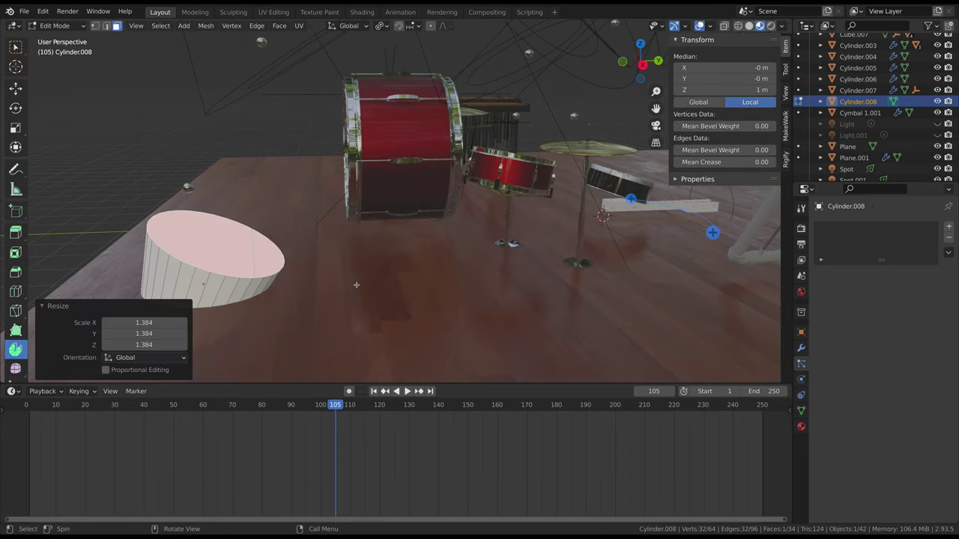
{"action": "key", "text": "x"}
{"action": "left_click", "coordinate": [321, 283]}
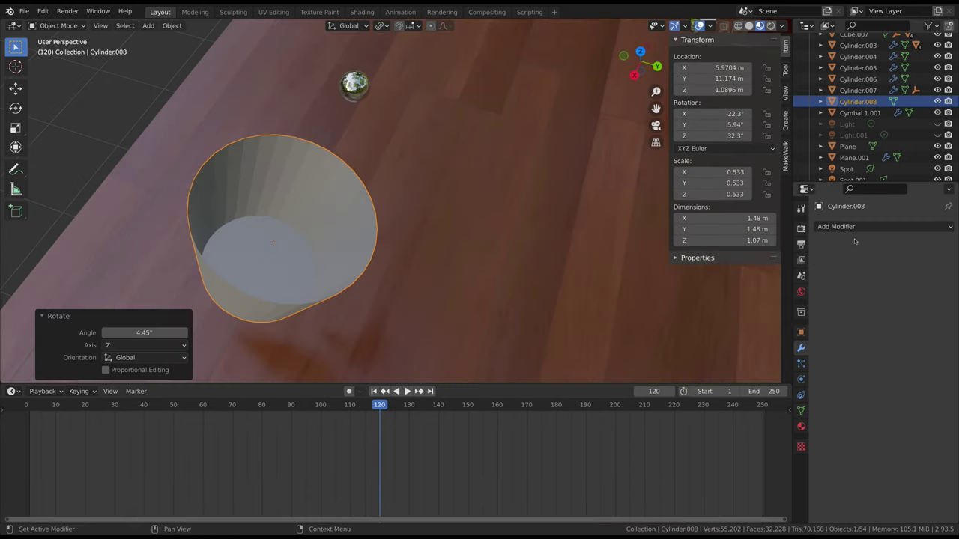
- Add a Solidify modifier to the open cylinder with a thickness of -0.13 m
{"action": "left_click", "coordinate": [838, 227]}
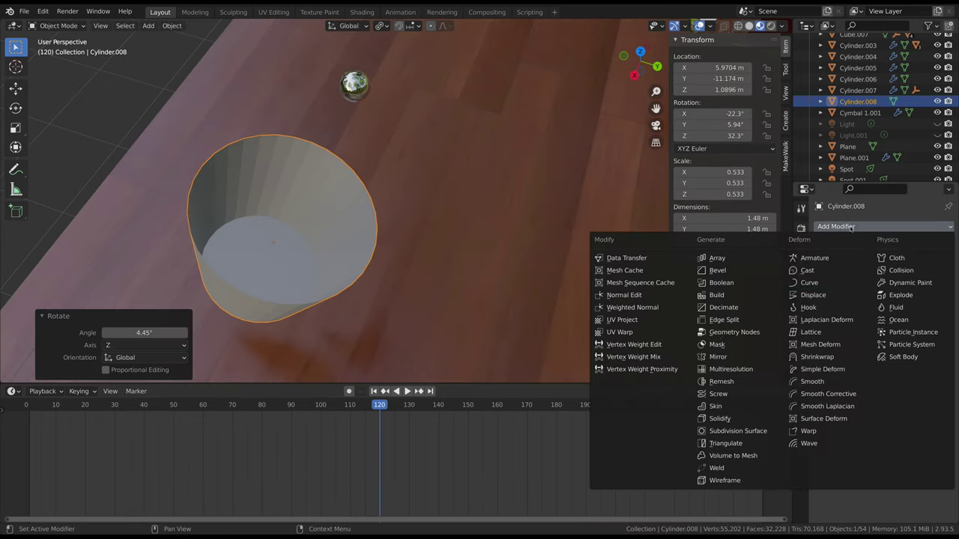
{"action": "left_click", "coordinate": [718, 417]}
{"action": "middle_click_drag", "start_coordinate": [477, 311], "coordinate": [479, 279]}
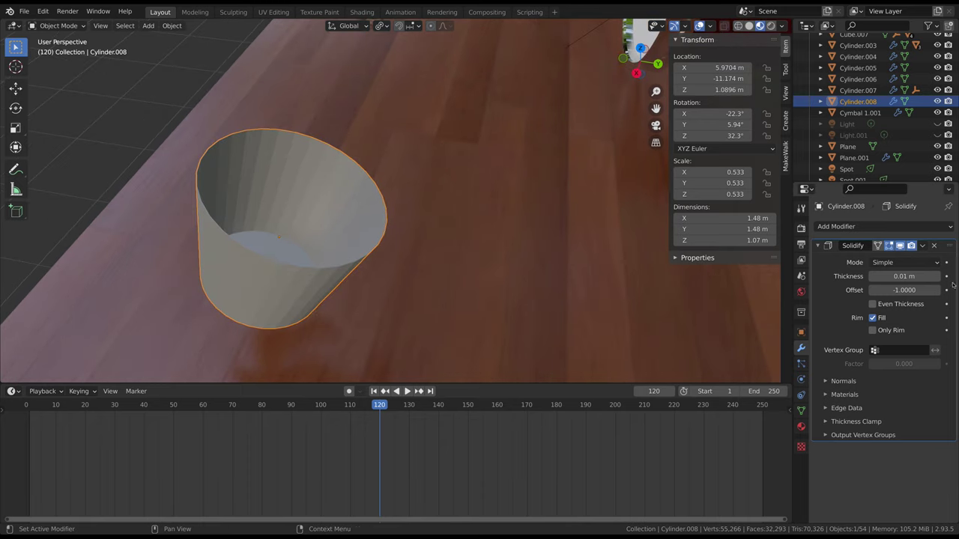
{"action": "left_click_drag", "start_coordinate": [920, 277], "coordinate": [862, 277]}
- Shade the bucket smooth and add an Edge Split modifier to it
{"action": "right_click", "coordinate": [348, 268]}
{"action": "left_click", "coordinate": [346, 266]}
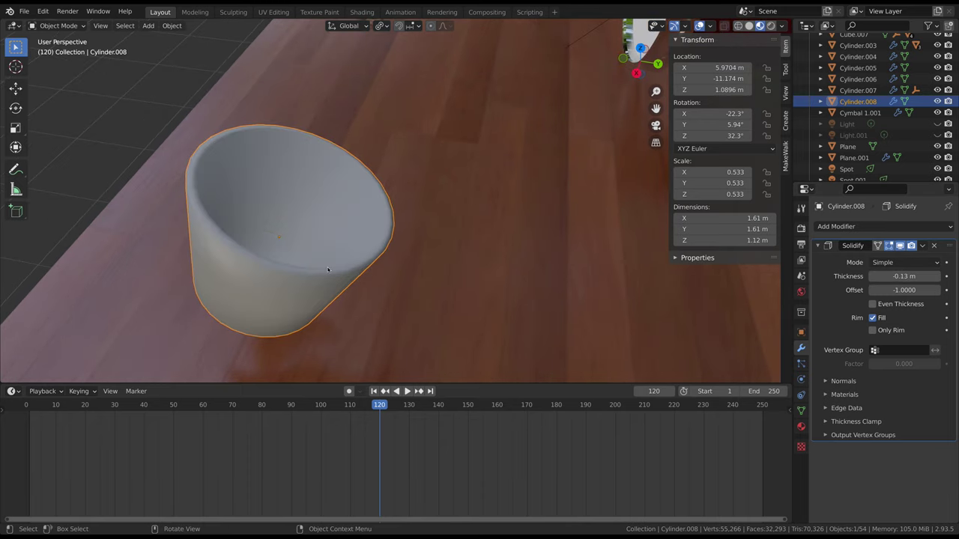
{"action": "left_click", "coordinate": [850, 229]}
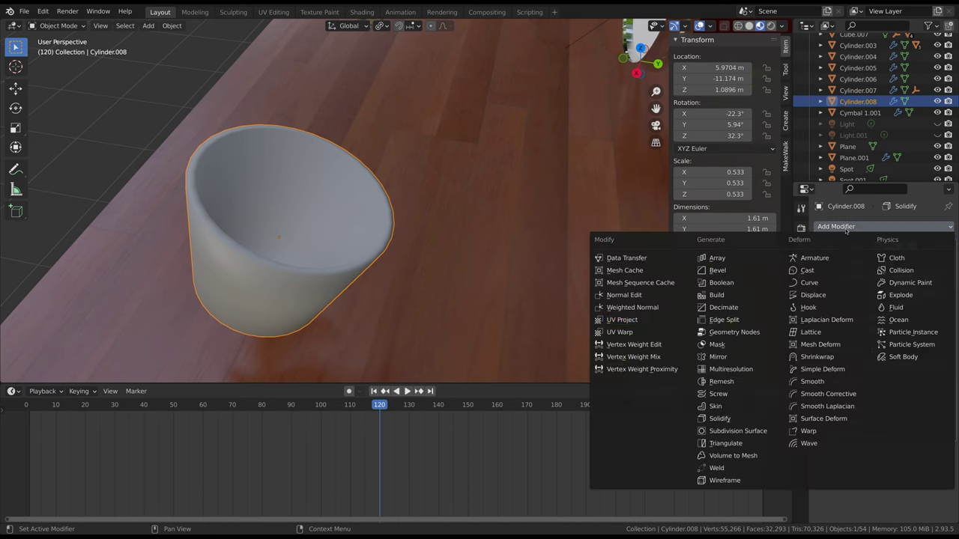
{"action": "left_click", "coordinate": [723, 320]}
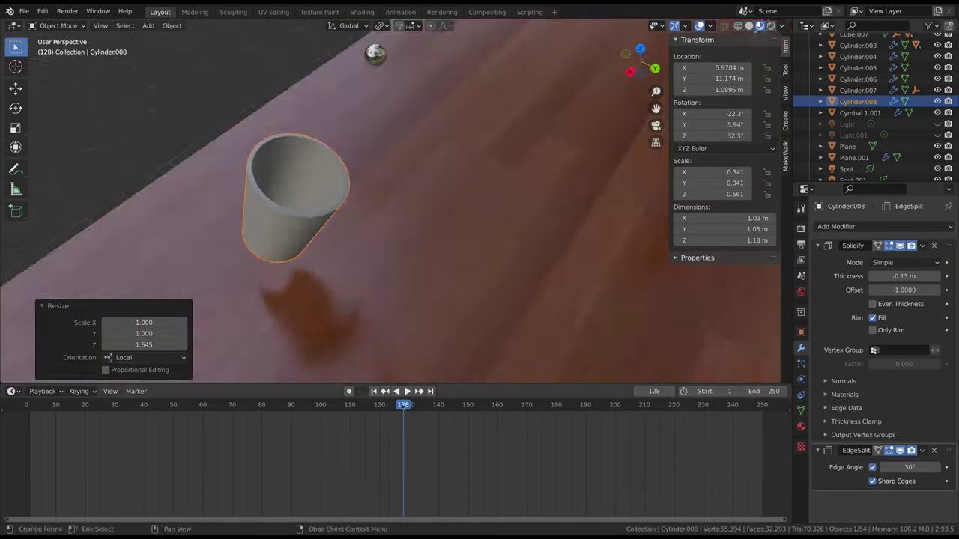
- Add Collision physics to the bucket and enable Kill Particles
{"action": "left_click", "coordinate": [801, 364]}
{"action": "left_click", "coordinate": [801, 348]}
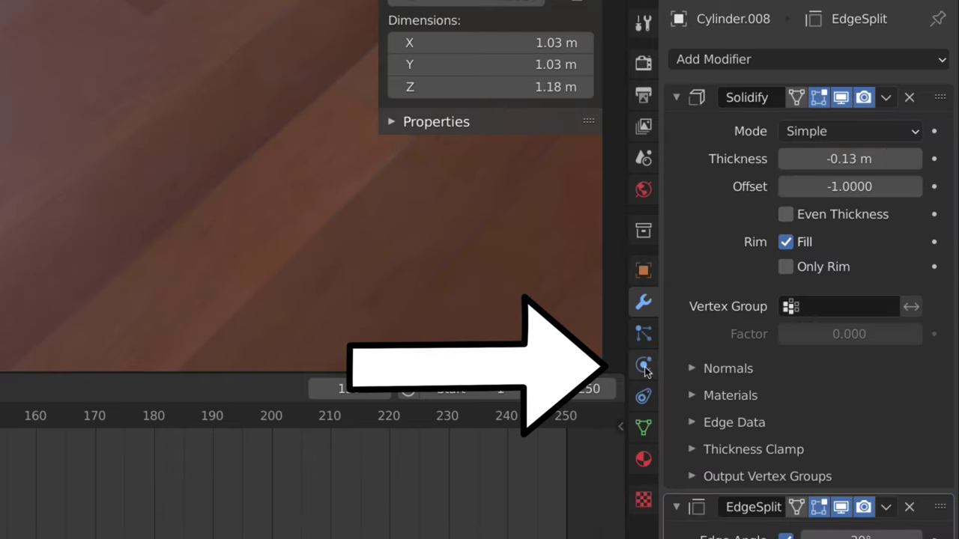
{"action": "left_click", "coordinate": [801, 379]}
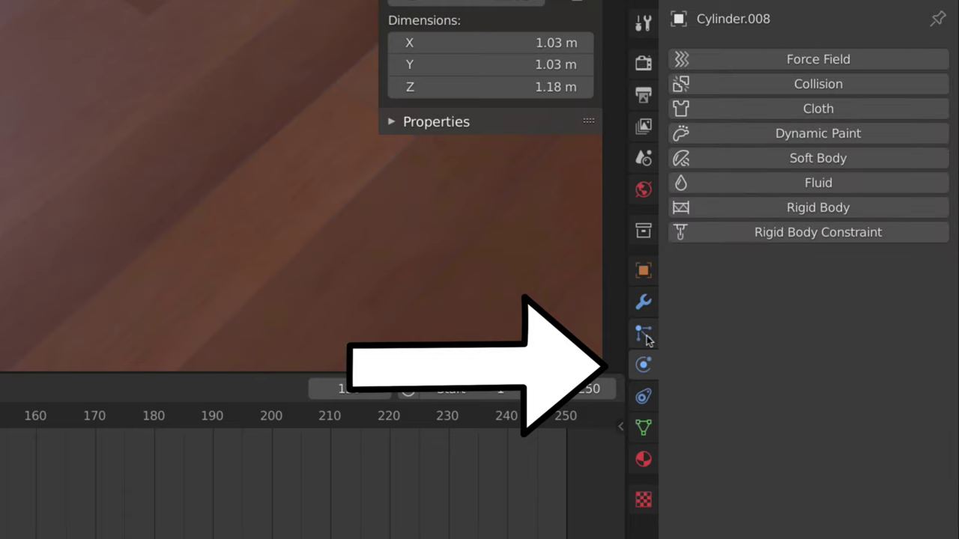
{"action": "left_click", "coordinate": [822, 86]}
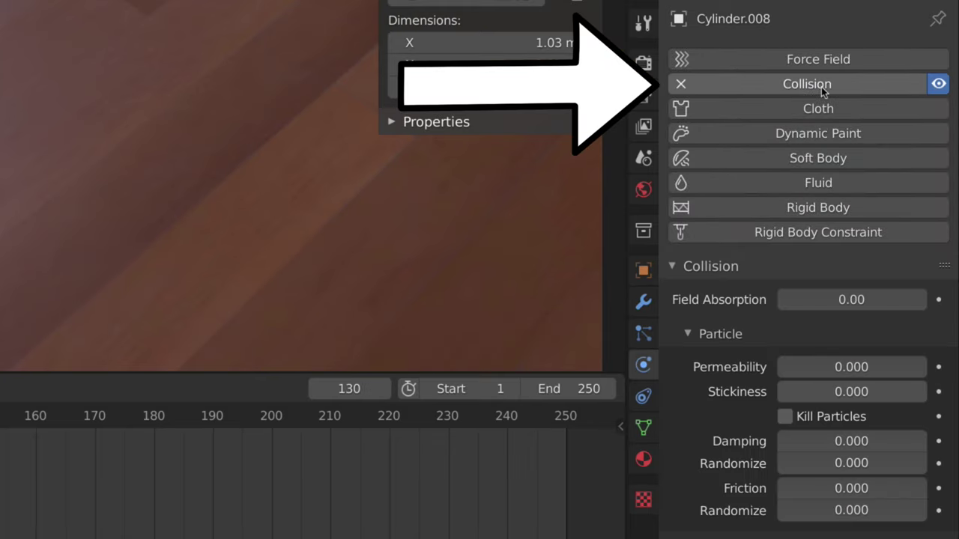
{"action": "left_click", "coordinate": [783, 416]}
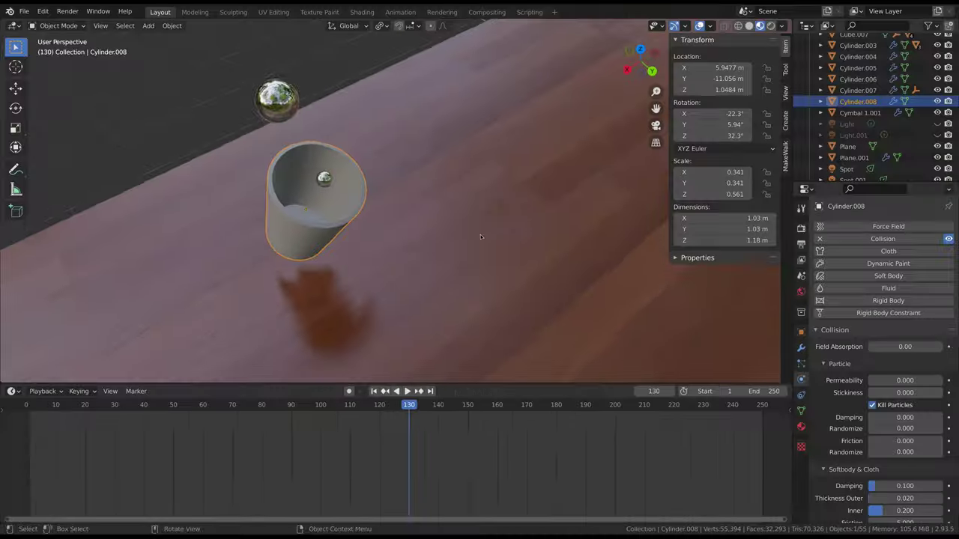
- Play the animation and check how the balls land in the bucket
{"action": "key", "text": "space"}
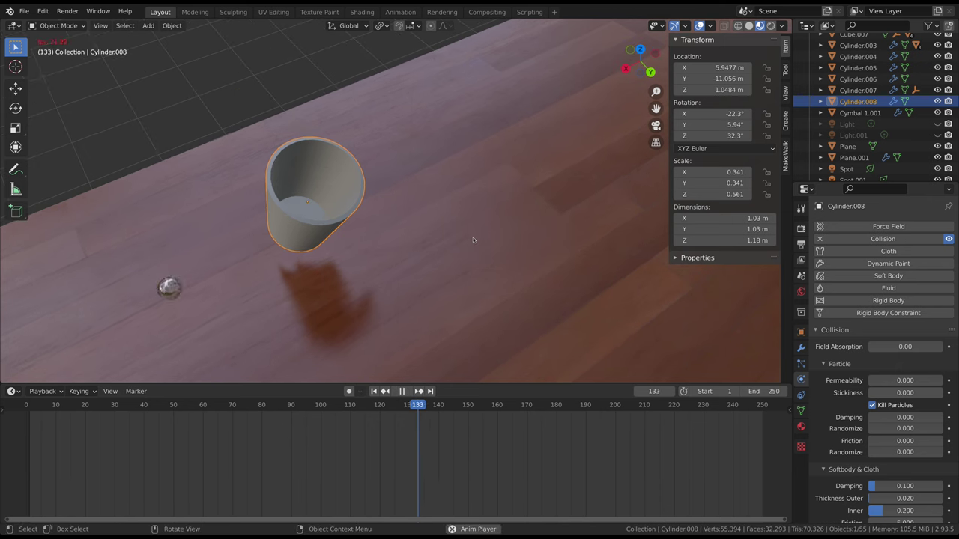
{"action": "middle_click_drag", "start_coordinate": [529, 198], "coordinate": [547, 178]}
{"action": "scroll", "coordinate": [525, 203], "scroll_direction": "down", "scroll_amount": 2}
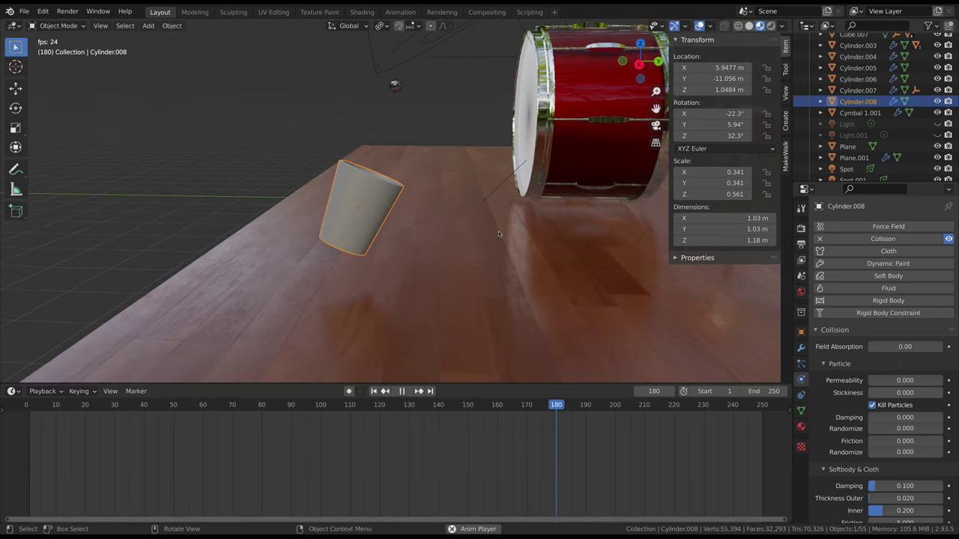
{"action": "mouse_move", "coordinate": [499, 230]}
{"action": "middle_mouse_down"}
{"action": "mouse_move", "coordinate": [492, 216]}
{"action": "mouse_move", "coordinate": [496, 225]}
{"action": "middle_mouse_up"}
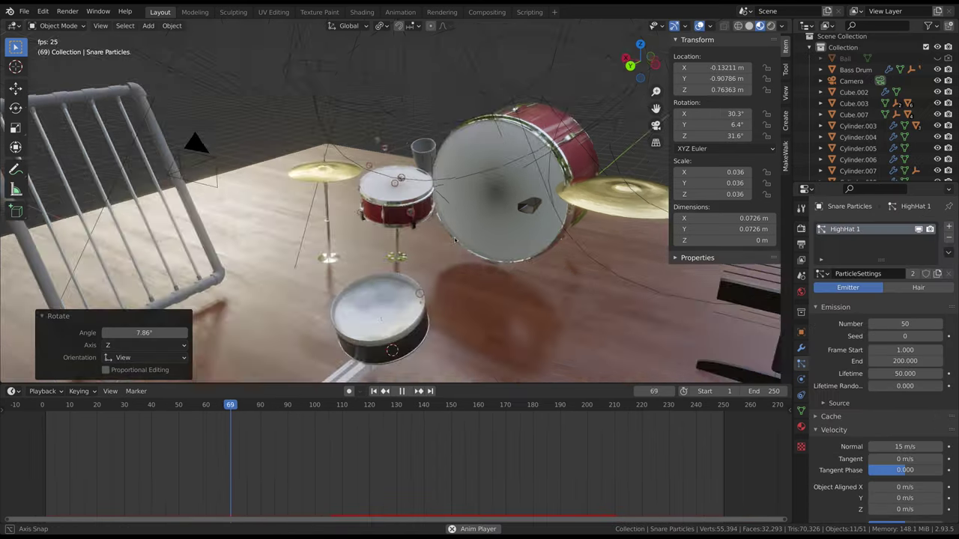
- Unhide the High Hat Particles emitter in the viewport during playback
{"action": "middle_click_drag", "start_coordinate": [420, 199], "coordinate": [529, 199]}
{"action": "scroll", "coordinate": [427, 210], "scroll_direction": "down", "scroll_amount": 2}
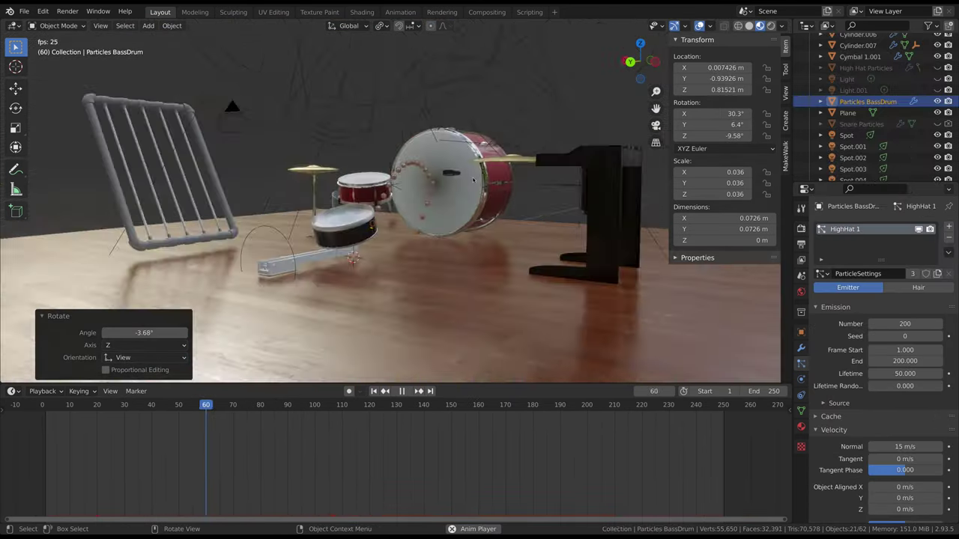
{"action": "middle_click_drag", "start_coordinate": [525, 195], "coordinate": [502, 197]}
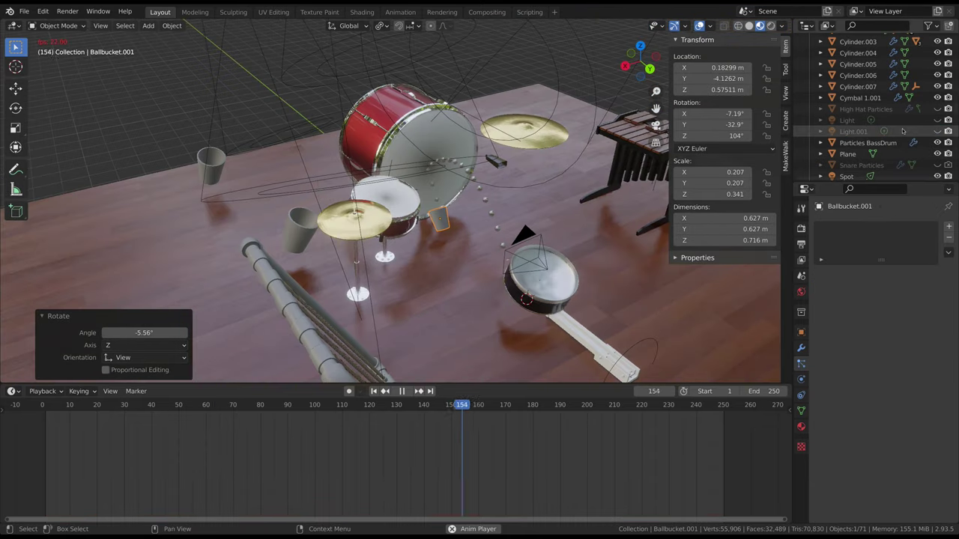
{"action": "left_click", "coordinate": [938, 109]}
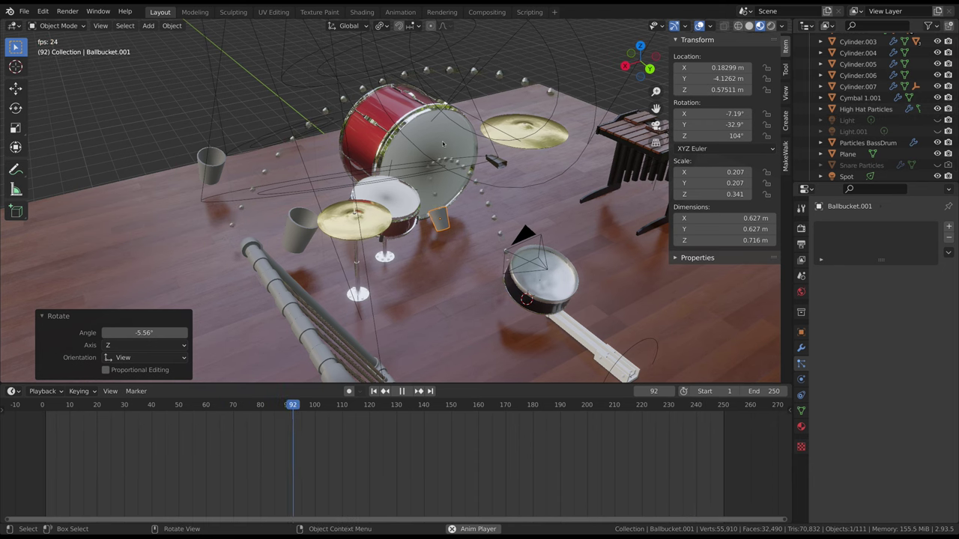
{"action": "middle_click_drag", "start_coordinate": [424, 150], "coordinate": [511, 123]}
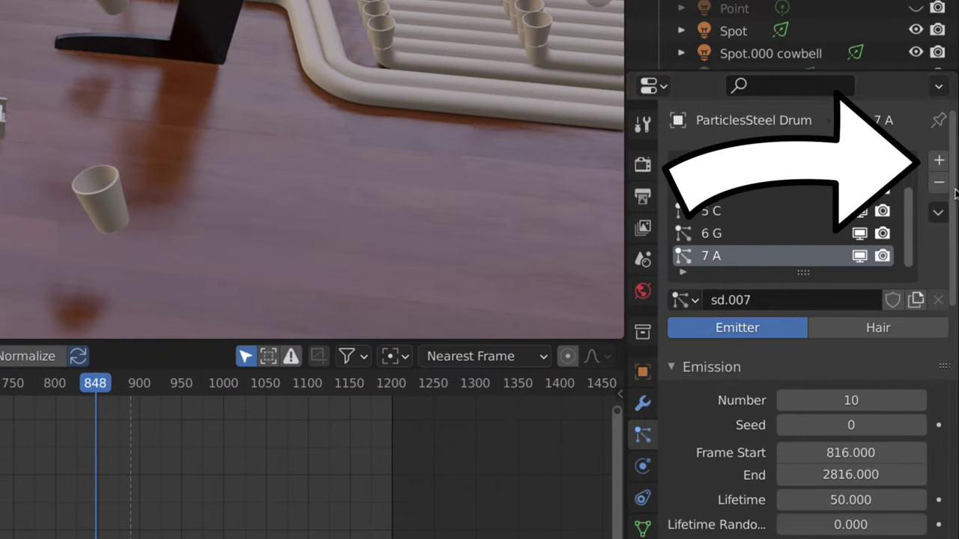
- Add a new particle system to ParticlesSteel Drum and name it 8 A
{"action": "left_click", "coordinate": [947, 217]}
{"action": "double_click", "coordinate": [739, 256]}
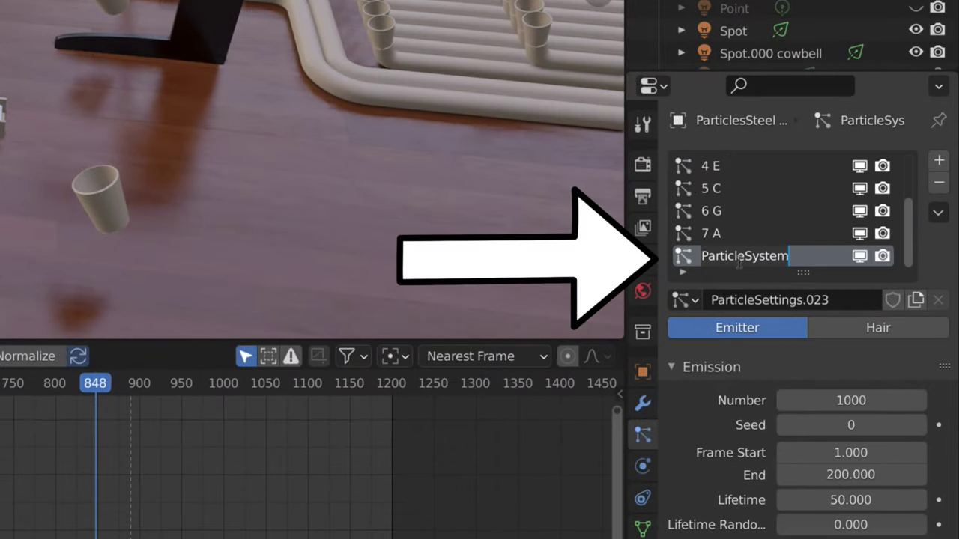
{"action": "type", "text": "8 A"}
{"action": "key", "text": "Return"}
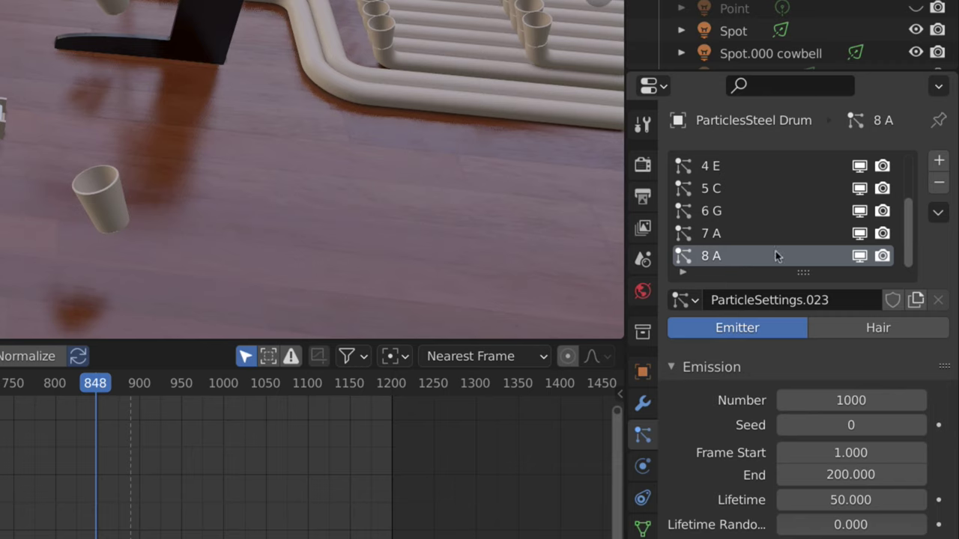
- Make a copy of the 7 A particle settings and assign that copy, sd.008, to the 8 A system
{"action": "left_click", "coordinate": [713, 237]}
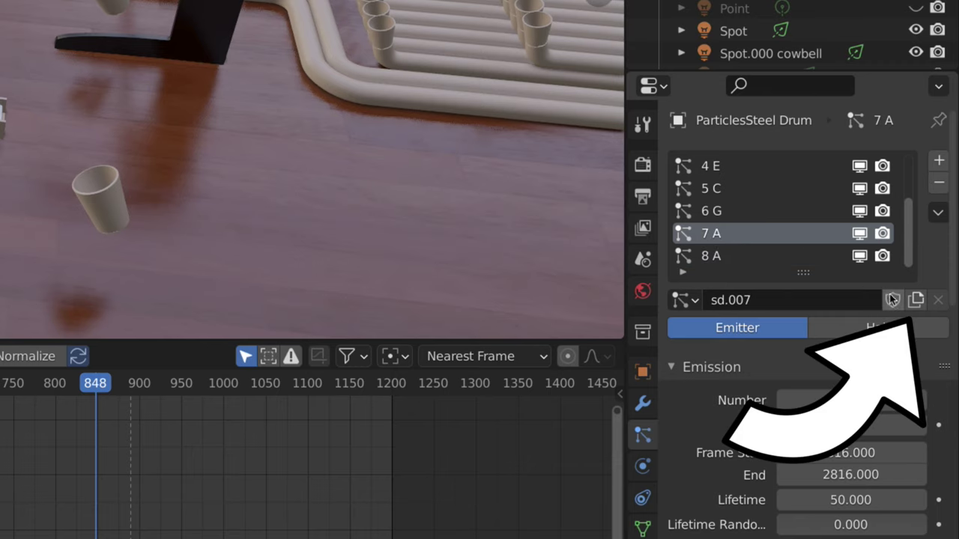
{"action": "left_click", "coordinate": [916, 300]}
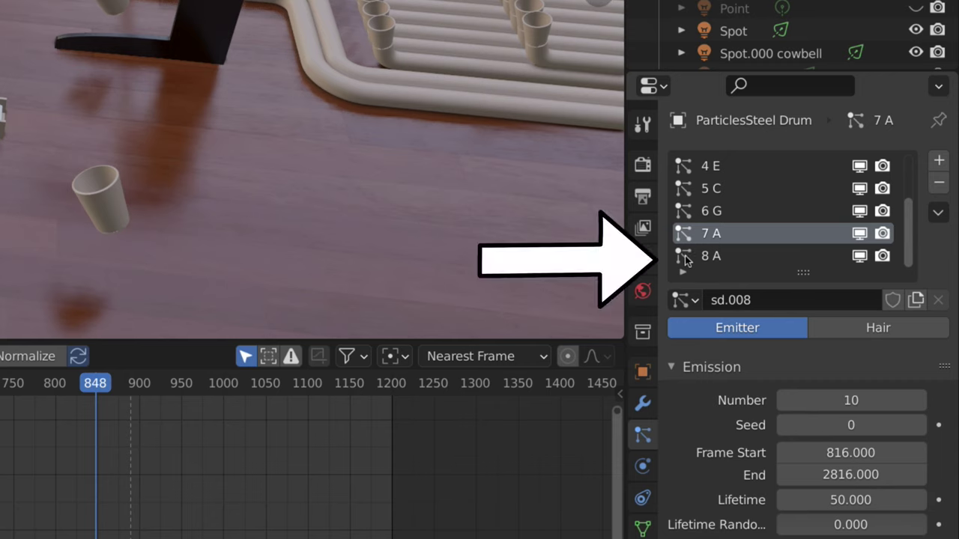
{"action": "left_click", "coordinate": [685, 258]}
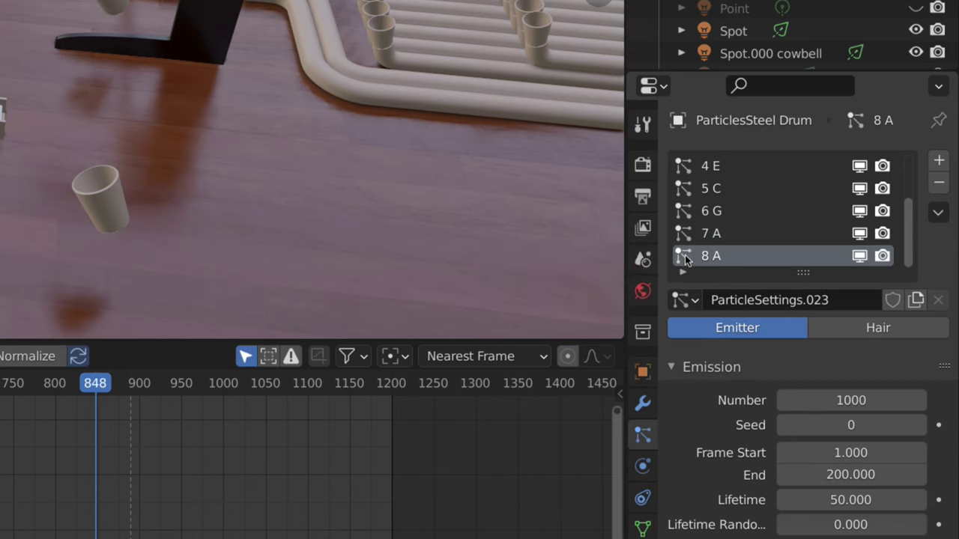
{"action": "left_click", "coordinate": [684, 299]}
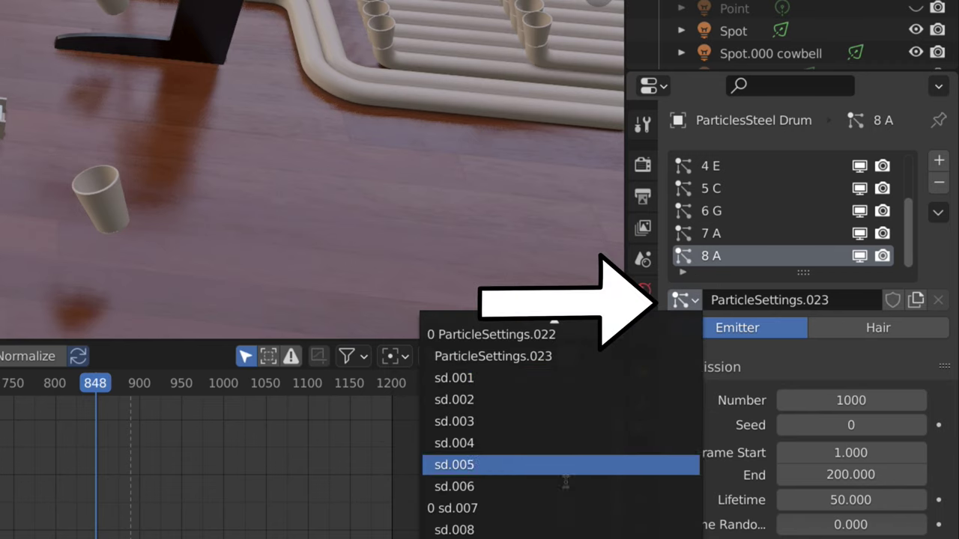
{"action": "left_click", "coordinate": [555, 524]}
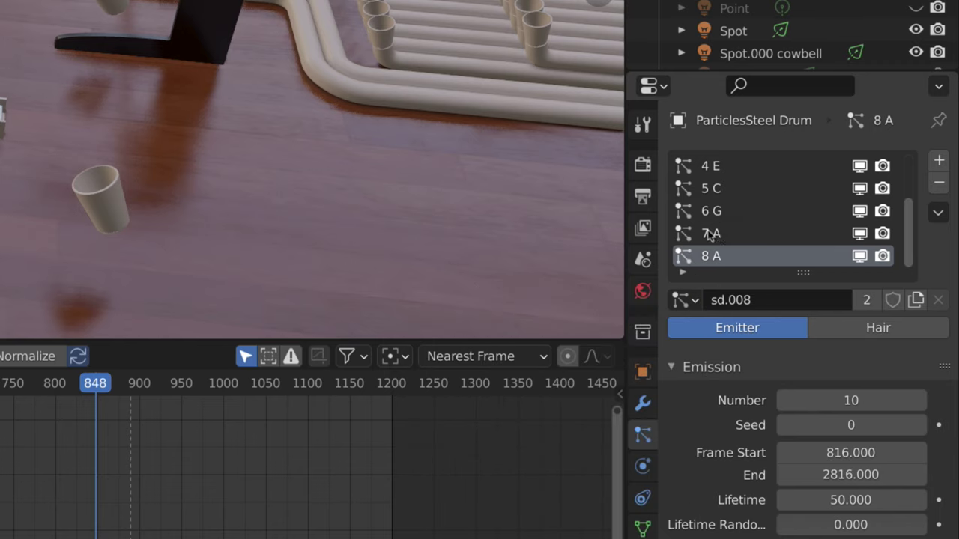
- Assign the existing sd.007 particle settings back to the 7 A particle system
{"action": "left_click", "coordinate": [709, 234]}
{"action": "left_click", "coordinate": [688, 301]}
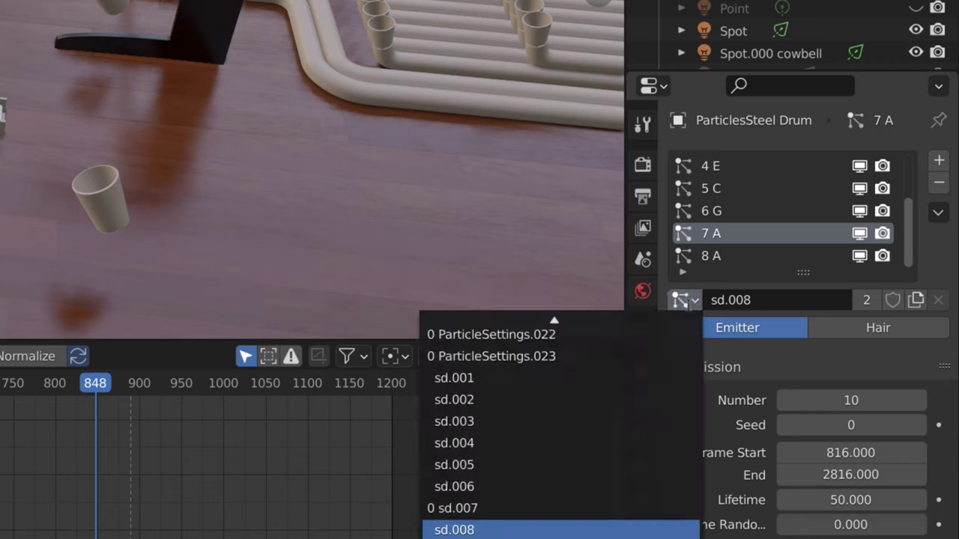
{"action": "left_click", "coordinate": [550, 511]}
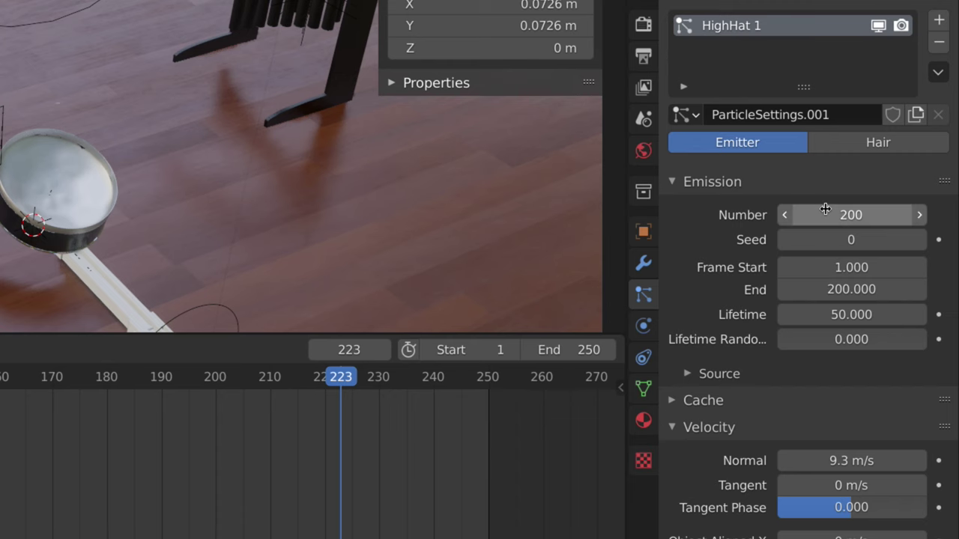
- Set the HighHat 1 particle emission number to 83.333 and bake its particle cache
{"action": "left_click", "coordinate": [827, 215]}
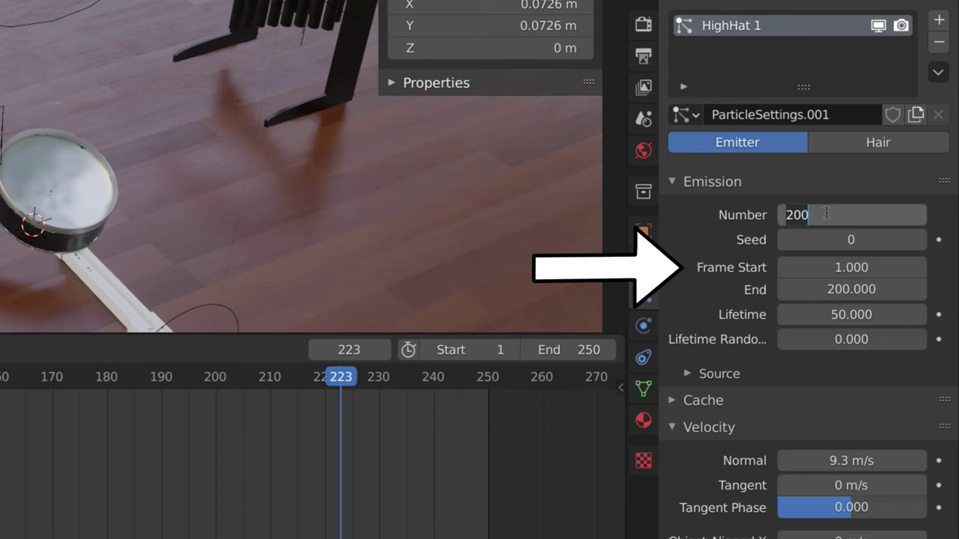
{"action": "type", "text": "83.333"}
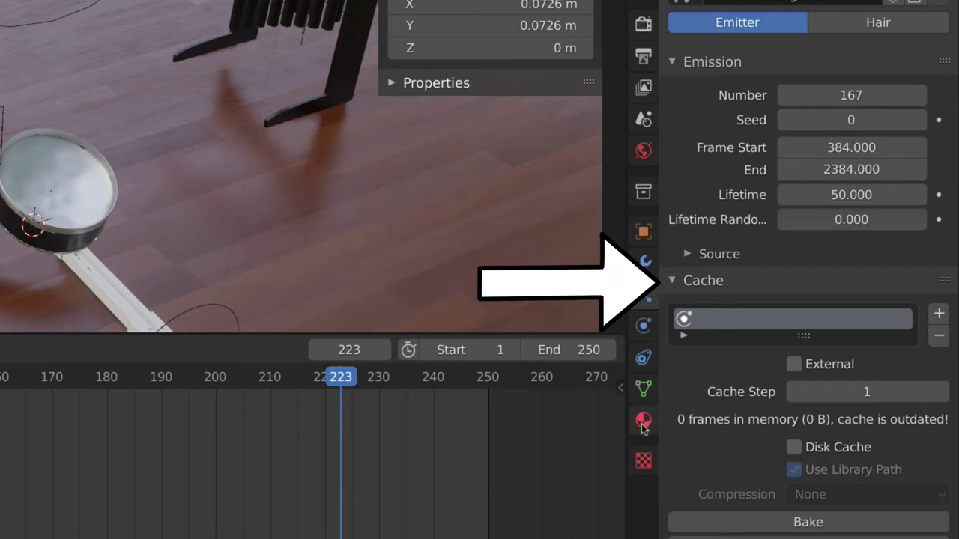
{"action": "scroll", "coordinate": [728, 253], "scroll_direction": "down", "scroll_amount": 5}
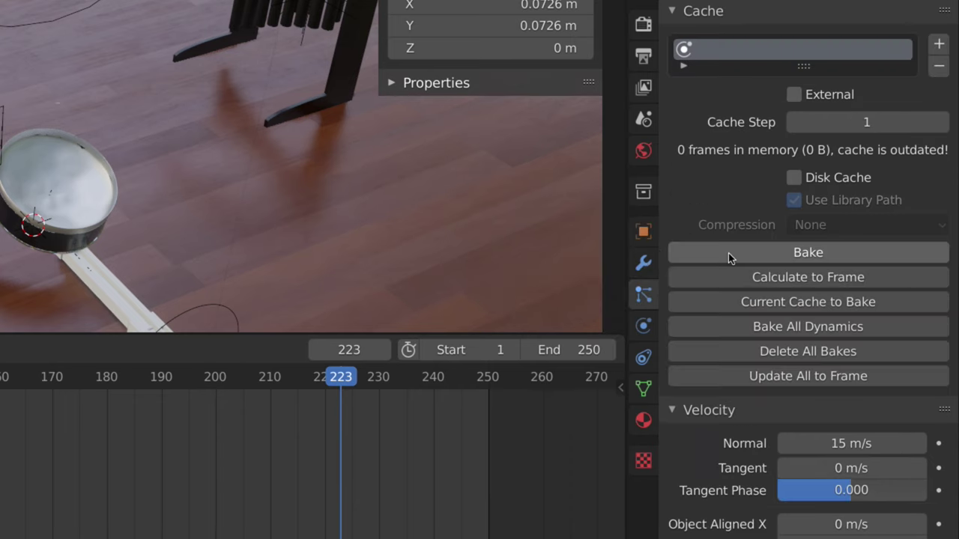
{"action": "left_click", "coordinate": [728, 254]}
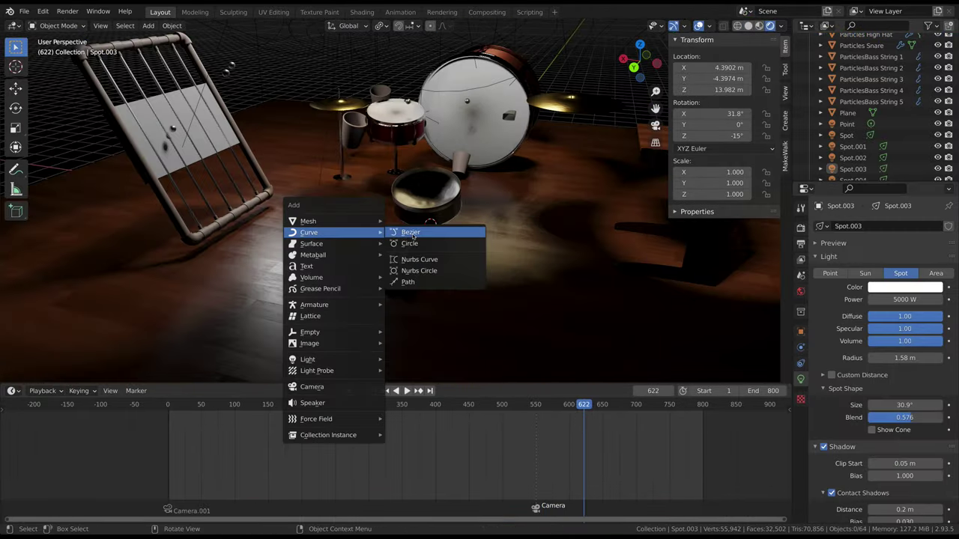
- Add a Bezier curve and turn it into a pipe with a round bevel about 0.44 m deep and a higher bevel resolution
{"action": "left_click", "coordinate": [411, 233]}
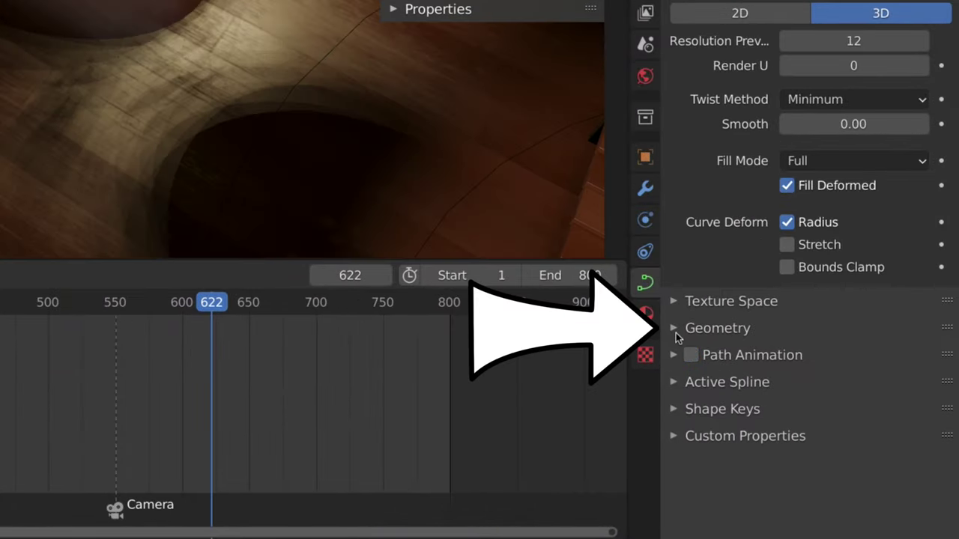
{"action": "left_click", "coordinate": [727, 363]}
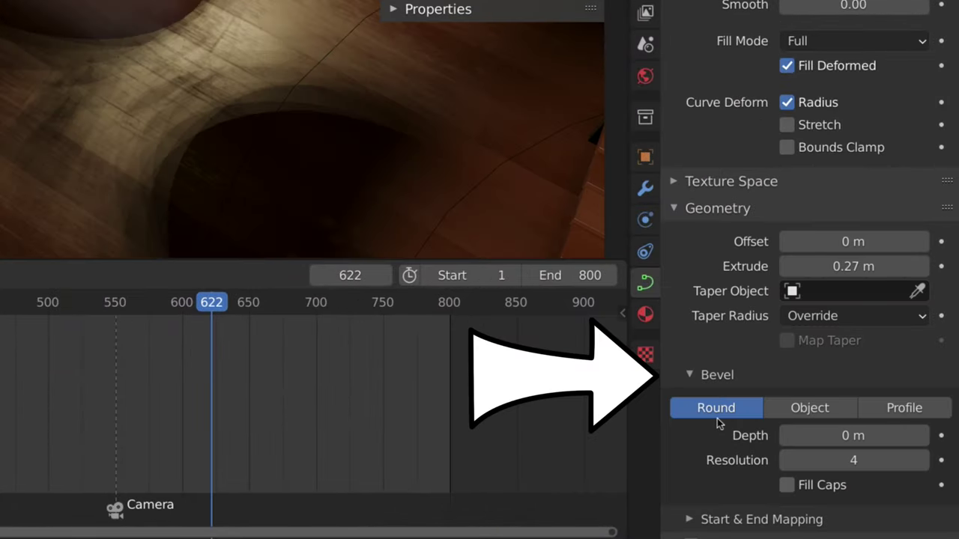
{"action": "mouse_move", "coordinate": [847, 437]}
{"action": "left_mouse_down"}
{"action": "mouse_move", "coordinate": [862, 437]}
{"action": "mouse_move", "coordinate": [845, 437]}
{"action": "left_mouse_up"}
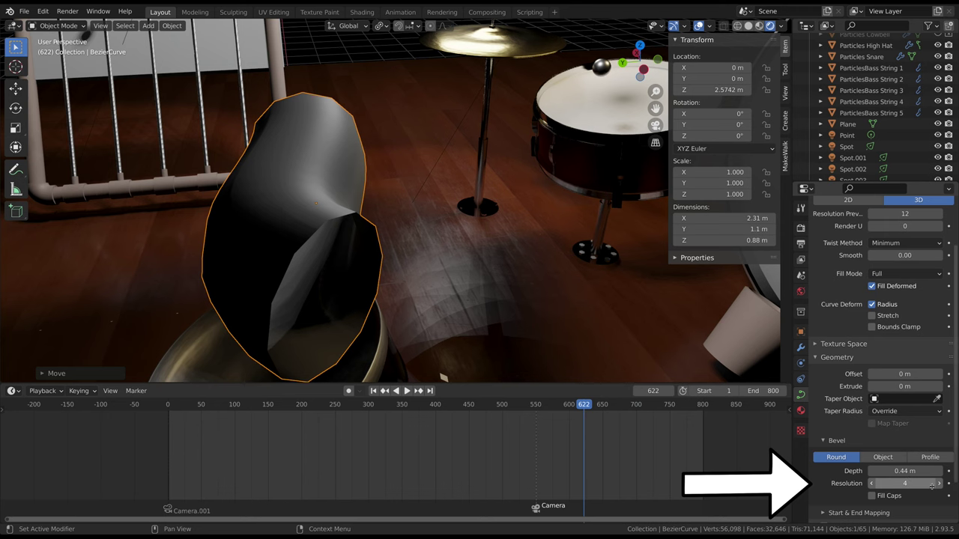
{"action": "left_click", "coordinate": [922, 460]}
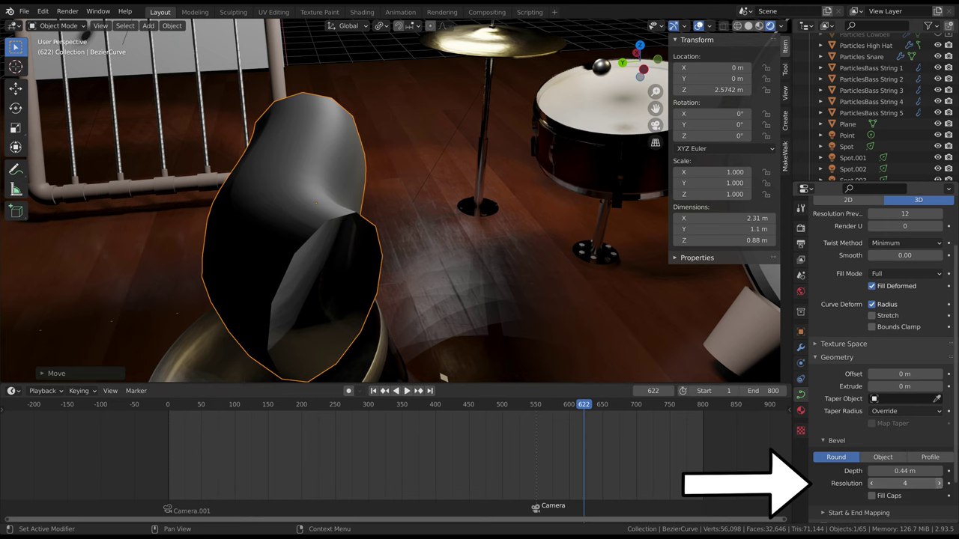
{"action": "left_click_drag", "start_coordinate": [906, 483], "coordinate": [932, 484]}
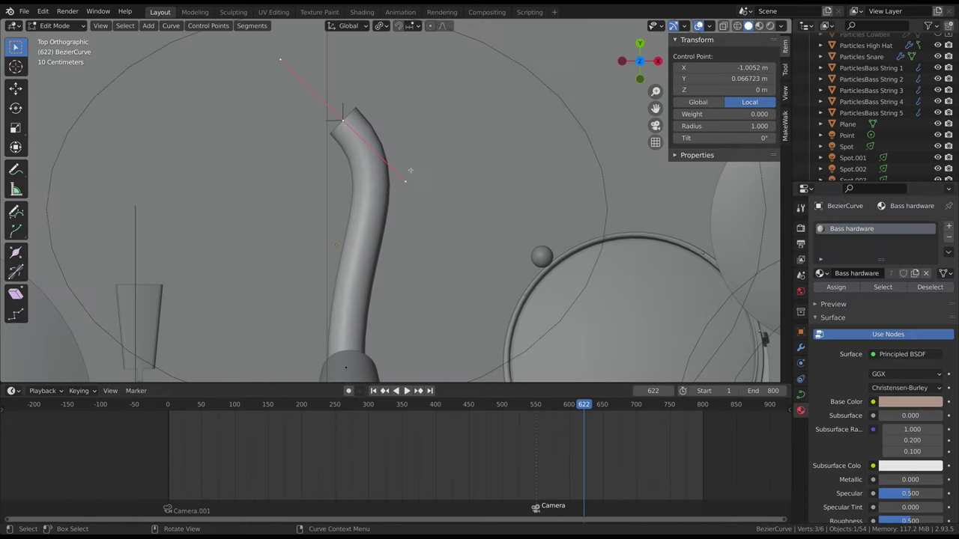
- Rotate the pipe's selected end control point by 45 degrees in the top view
{"action": "key", "text": "g"}
{"action": "right_click", "coordinate": [387, 166]}
{"action": "type", "text": "r45"}
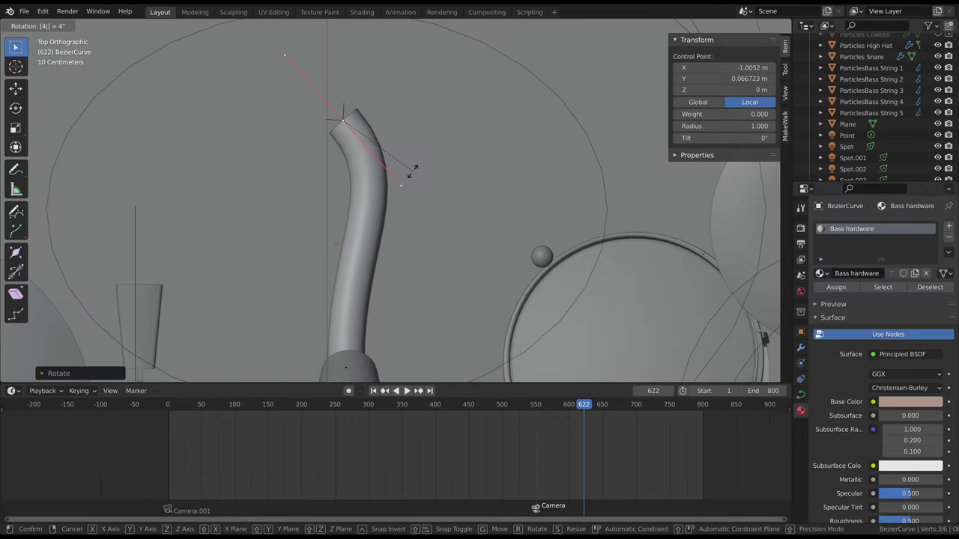
{"action": "key", "text": "Return"}
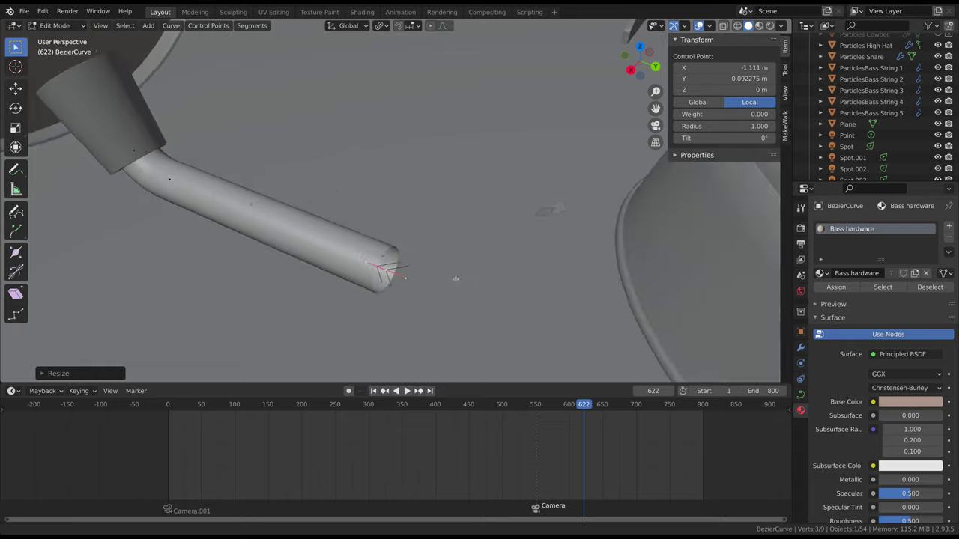
- Extrude a new segment about 1.14 m long from the pipe's end point, constrained to the global X axis
{"action": "middle_click_drag", "start_coordinate": [456, 279], "coordinate": [469, 281]}
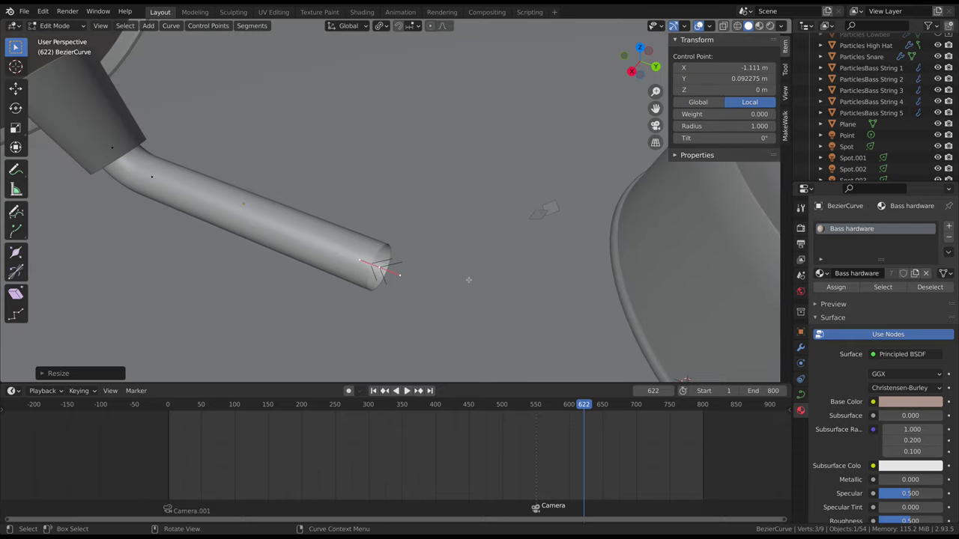
{"action": "key", "text": "e"}
{"action": "key", "text": "y"}
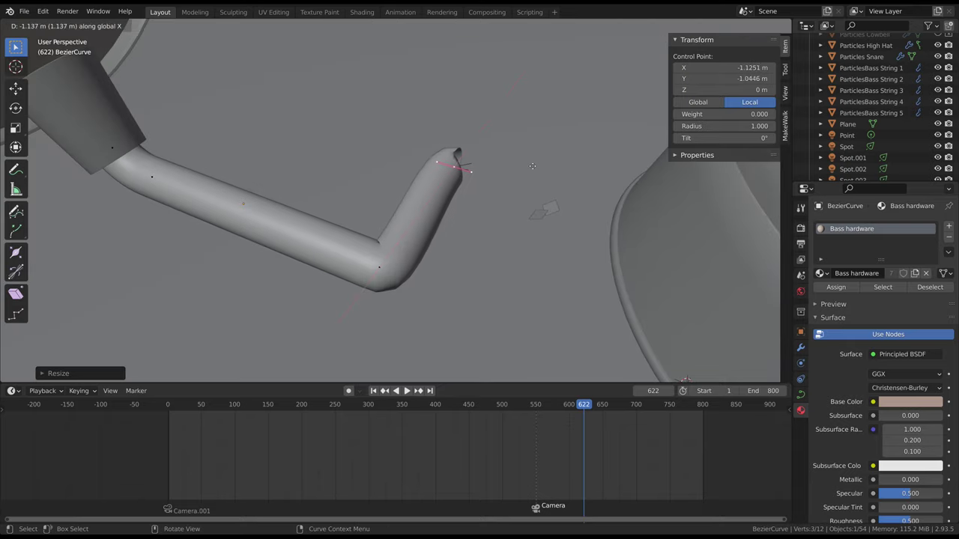
{"action": "left_click", "coordinate": [533, 159]}
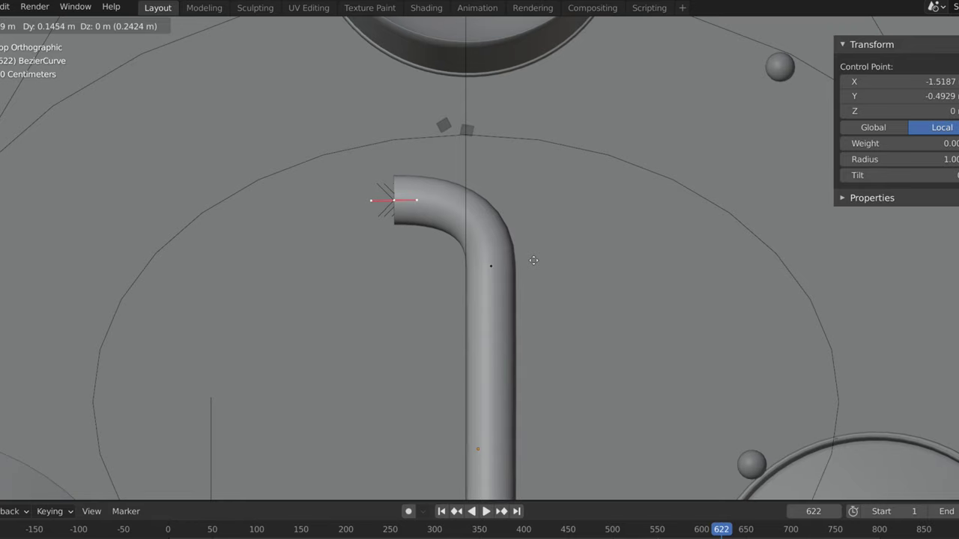
{"action": "left_click", "coordinate": [534, 260]}
- Scale the end point's handles and move the point closer to the pipe to form a right-angle bend
{"action": "key", "text": "s"}
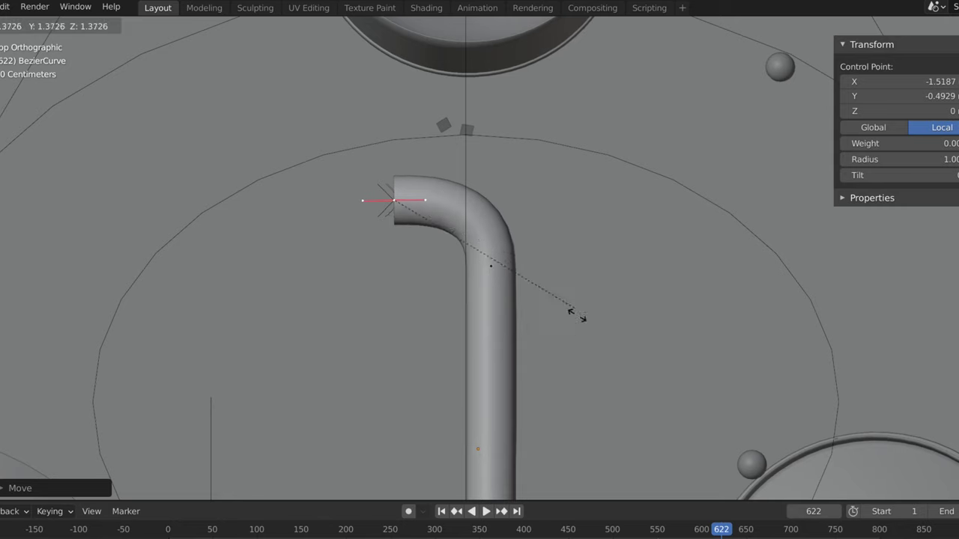
{"action": "left_click", "coordinate": [601, 336]}
{"action": "key", "text": "g"}
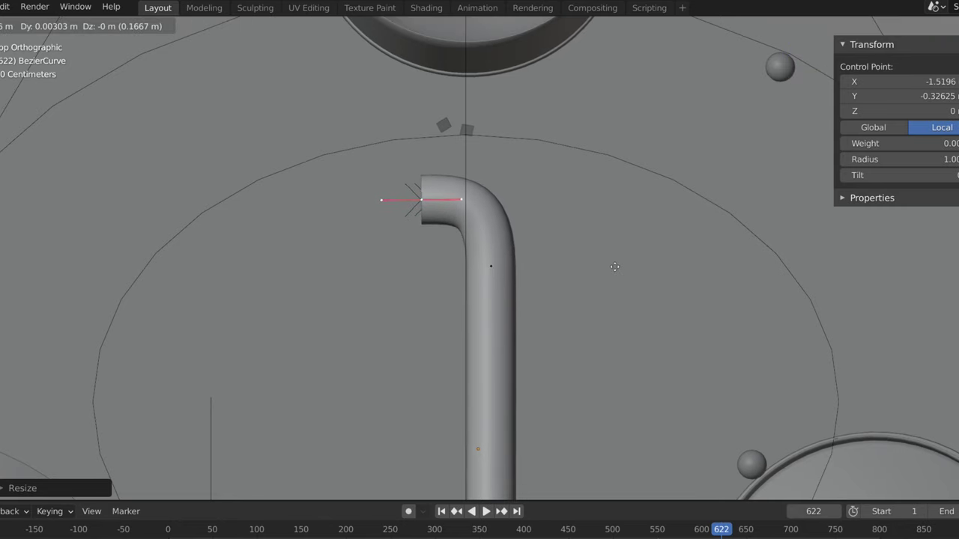
{"action": "left_click", "coordinate": [608, 272]}
{"action": "key", "text": "s"}
{"action": "left_click", "coordinate": [535, 257]}
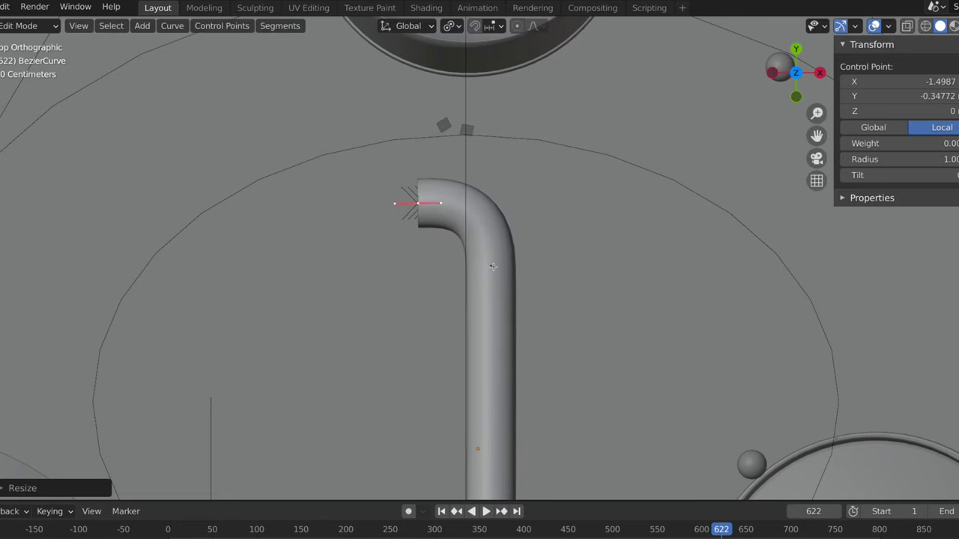
- Smooth the bend by resizing the corner point's handles, repositioning the end point and lengthening its handles
{"action": "left_click", "coordinate": [491, 266]}
{"action": "key", "text": "s"}
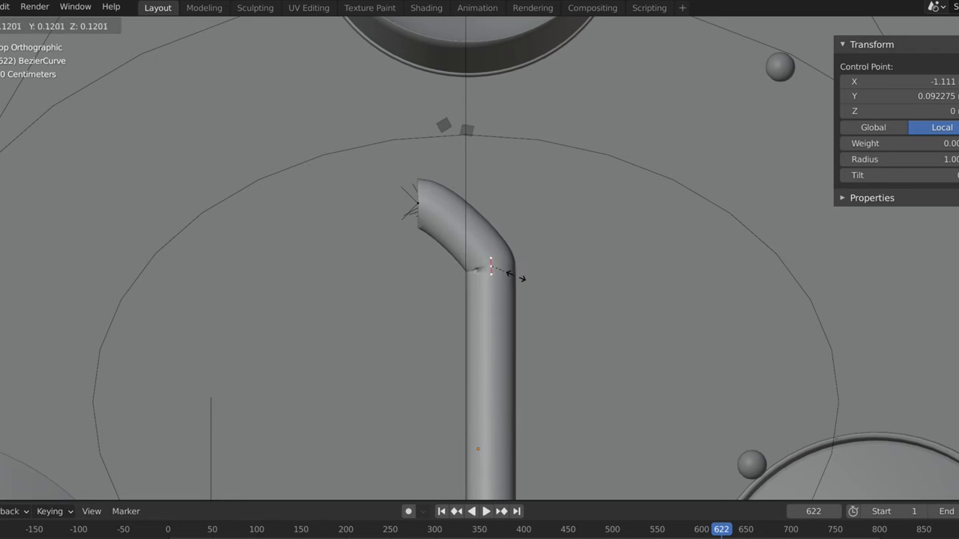
{"action": "left_click", "coordinate": [624, 291]}
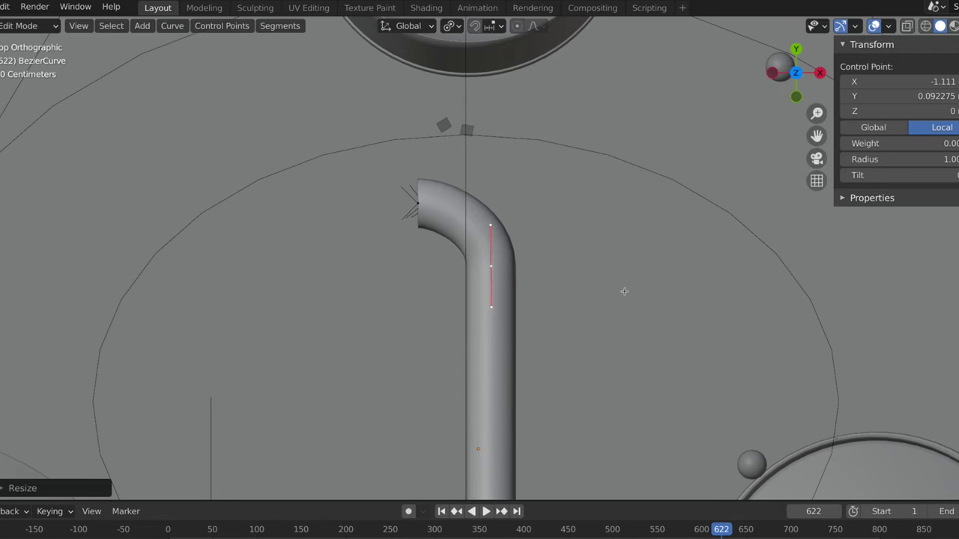
{"action": "left_click", "coordinate": [419, 206]}
{"action": "key", "text": "g"}
{"action": "left_click", "coordinate": [566, 237]}
{"action": "key", "text": "s"}
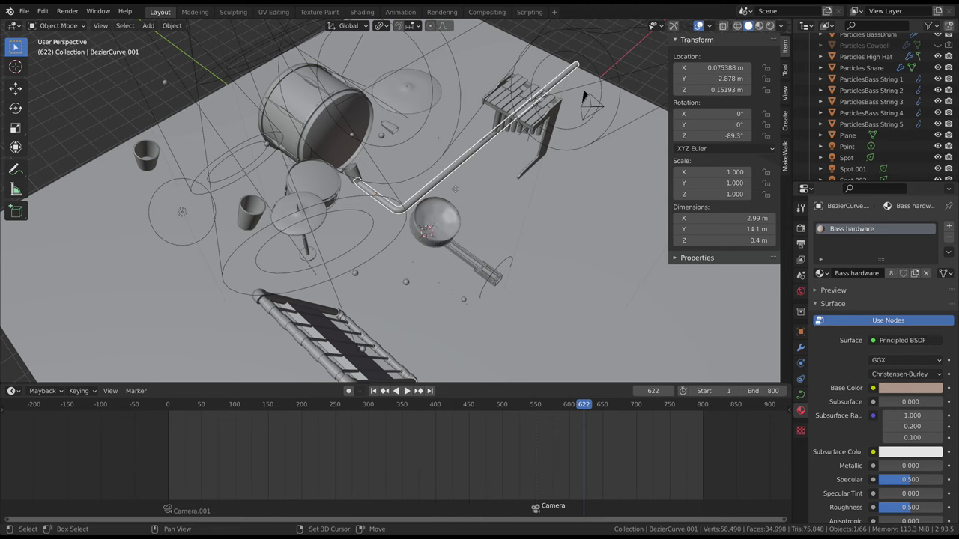
- Move the duplicated long pipe about 7.48 m along the global X axis
{"action": "key", "text": "g"}
{"action": "key", "text": "x"}
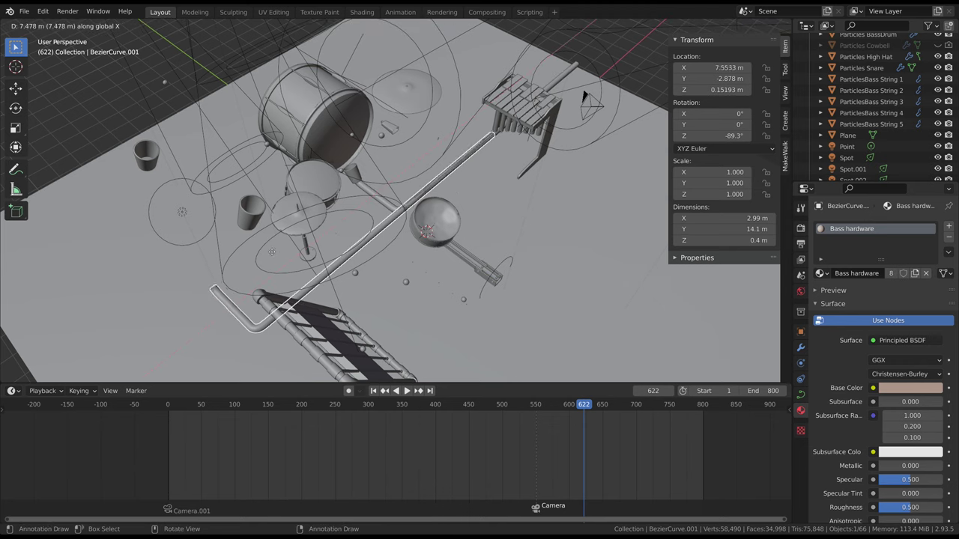
{"action": "key", "text": "Return"}
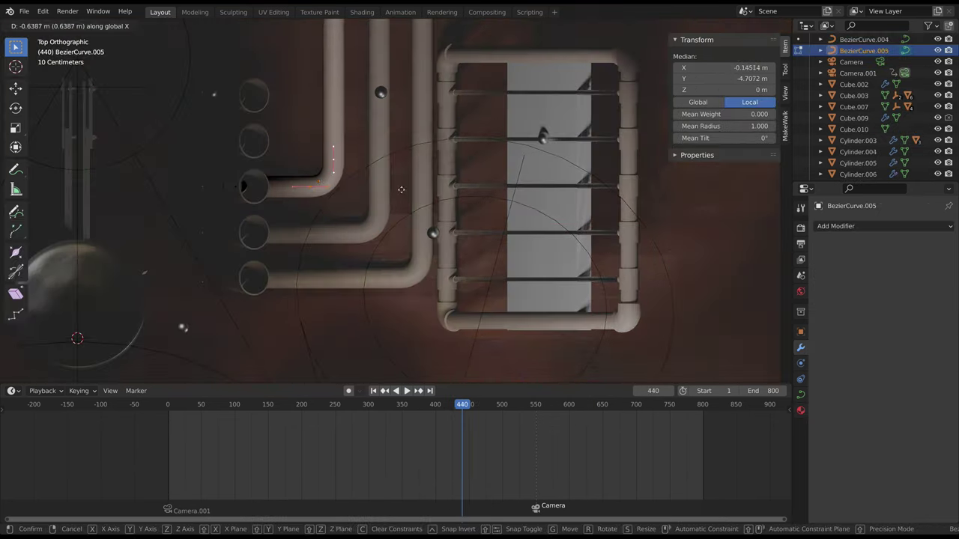
- Duplicate the bent pipe for the next bass string bucket and extrude its end along the X axis
{"action": "key", "text": "shift+d"}
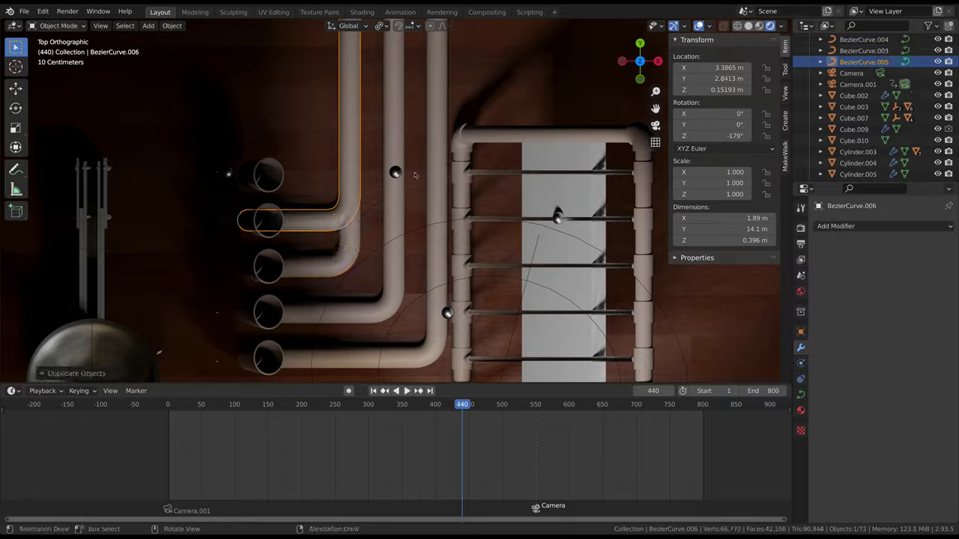
{"action": "key", "text": "Tab"}
{"action": "key", "text": "e"}
{"action": "key", "text": "x"}
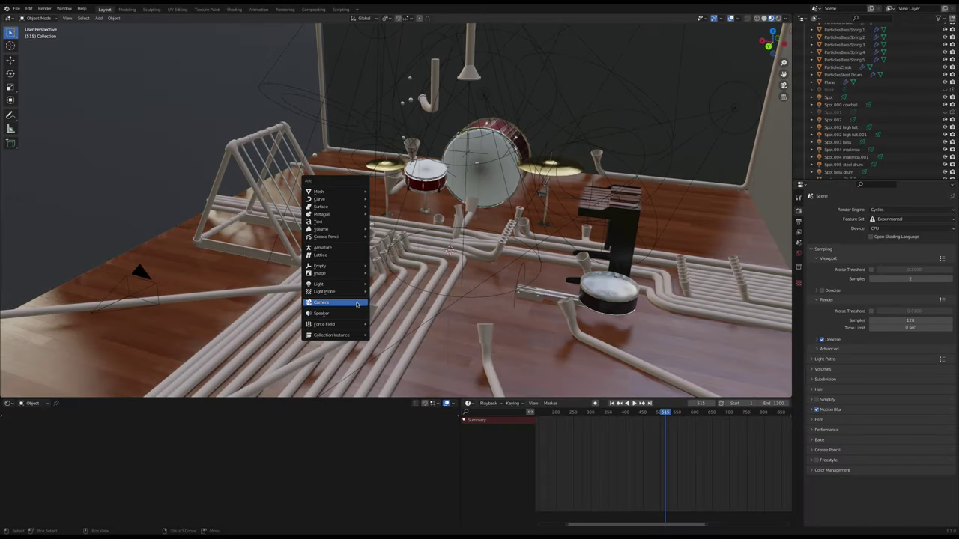
- Add a new camera and reposition it with moves along the Y, X and Z axes
{"action": "left_click", "coordinate": [357, 303]}
{"action": "key", "text": "g"}
{"action": "key", "text": "y"}
{"action": "left_click", "coordinate": [420, 300]}
{"action": "key", "text": "g"}
{"action": "key", "text": "x"}
{"action": "left_click", "coordinate": [570, 360]}
{"action": "key", "text": "g"}
{"action": "key", "text": "z"}
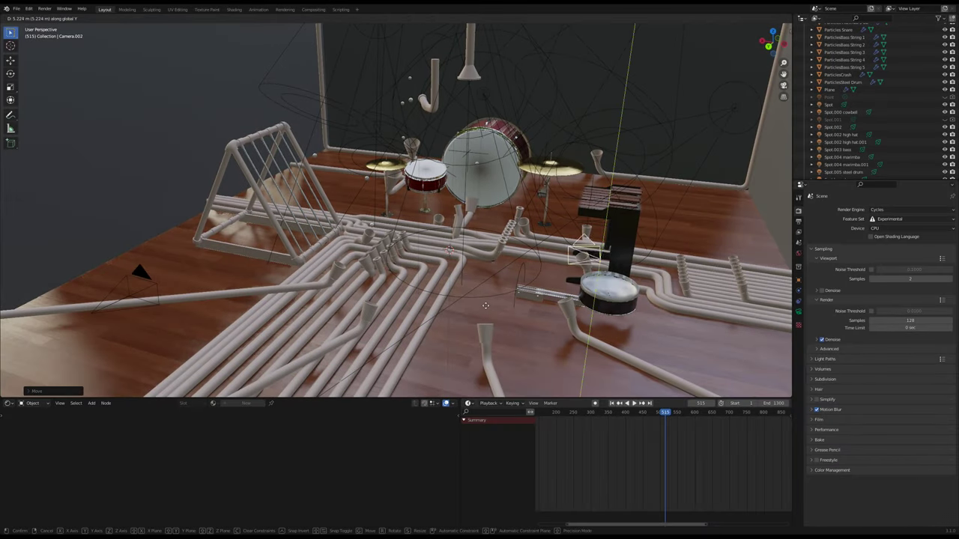
- Bind the new camera to a timeline marker at frame 551 and scrub past it
{"action": "left_click", "coordinate": [610, 459]}
{"action": "left_click_drag", "start_coordinate": [666, 415], "coordinate": [678, 424]}
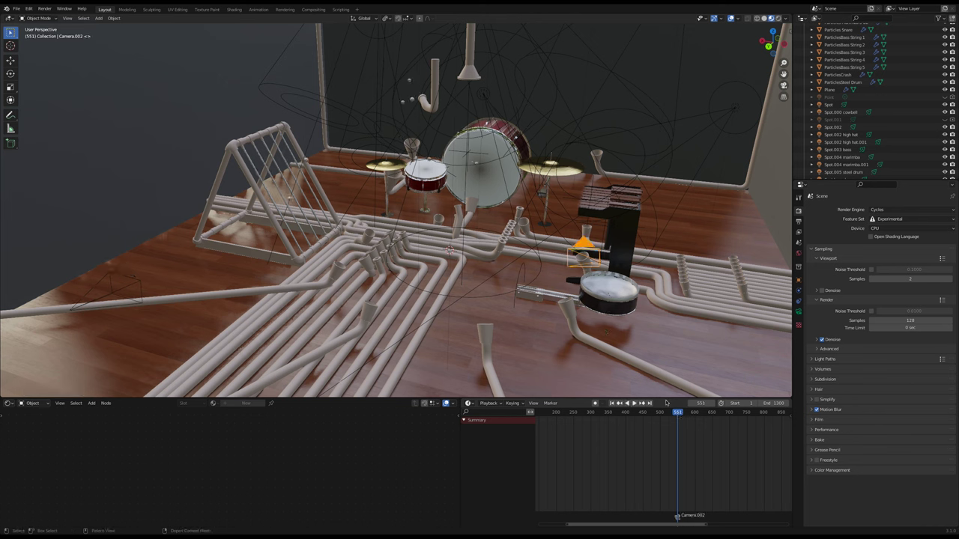
{"action": "mouse_move", "coordinate": [677, 415]}
{"action": "left_mouse_down"}
{"action": "mouse_move", "coordinate": [668, 418]}
{"action": "mouse_move", "coordinate": [685, 419]}
{"action": "left_mouse_up"}
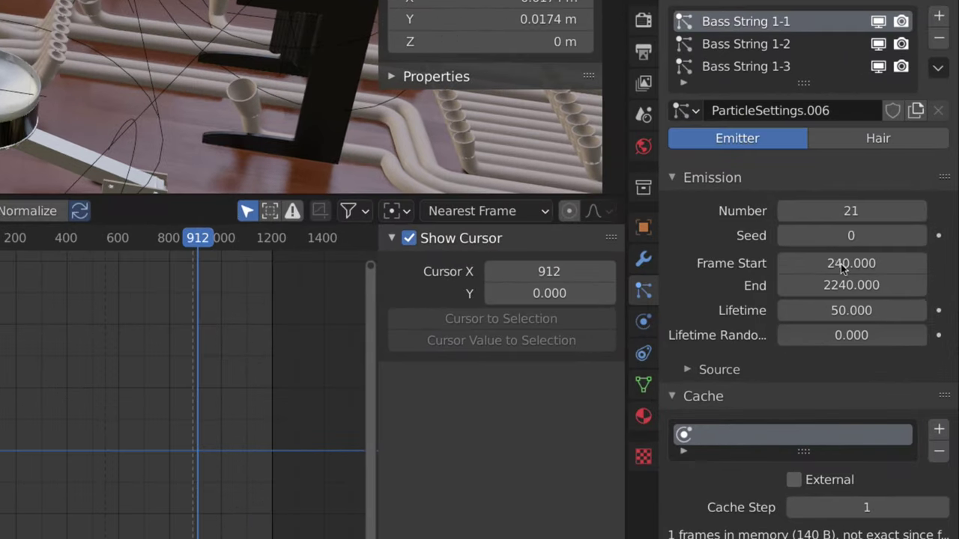
- Open the Frame Start value of the Bass String 1-1 particle system for editing
{"action": "left_click", "coordinate": [844, 268]}
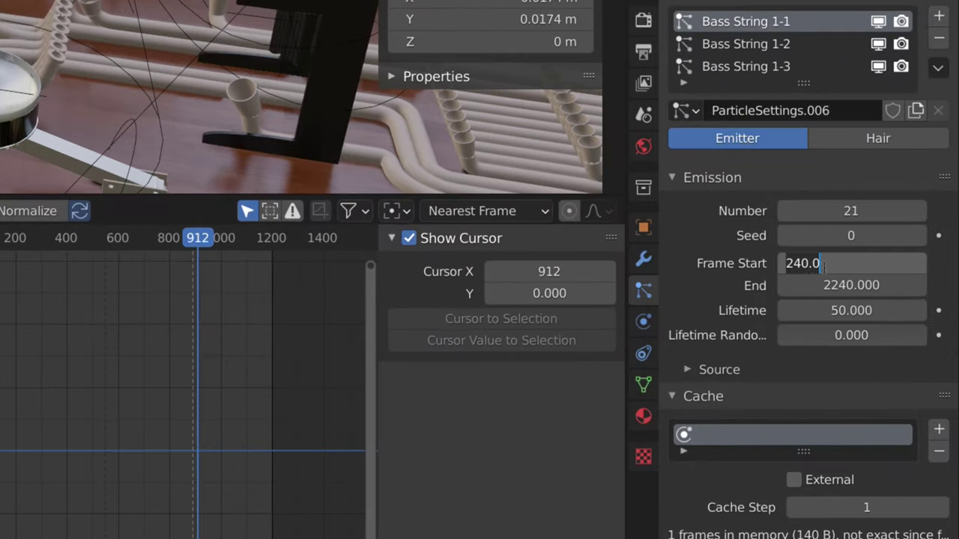
{"action": "left_click", "coordinate": [807, 266]}
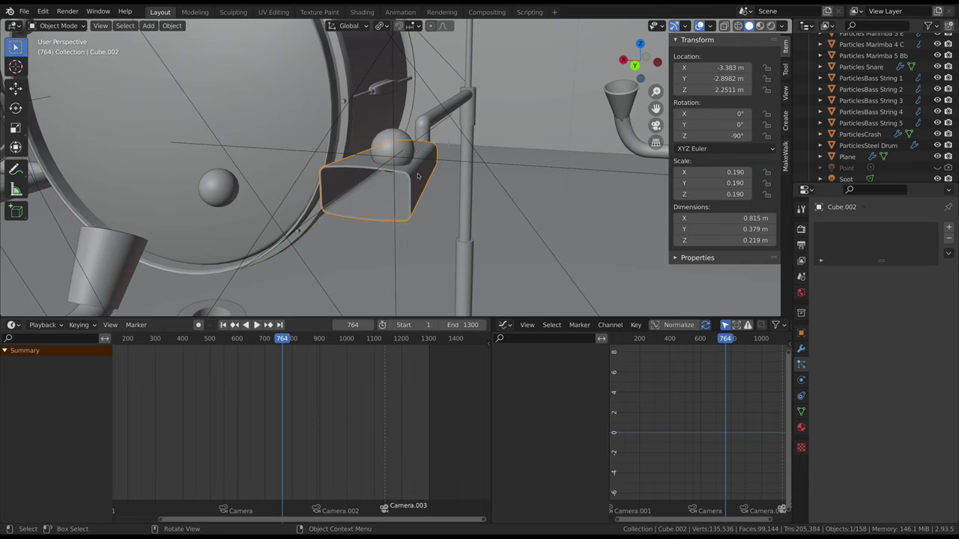
- Try rotating the cowbell about the global X axis to test its current pivot
{"action": "middle_click_drag", "start_coordinate": [353, 188], "coordinate": [521, 172]}
{"action": "key", "text": "r"}
{"action": "key", "text": "x"}
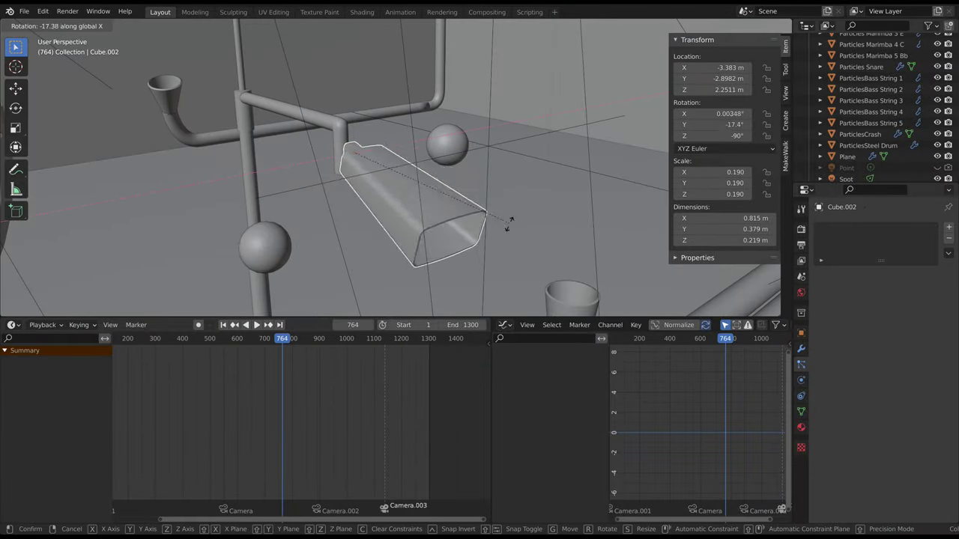
{"action": "right_click", "coordinate": [514, 173]}
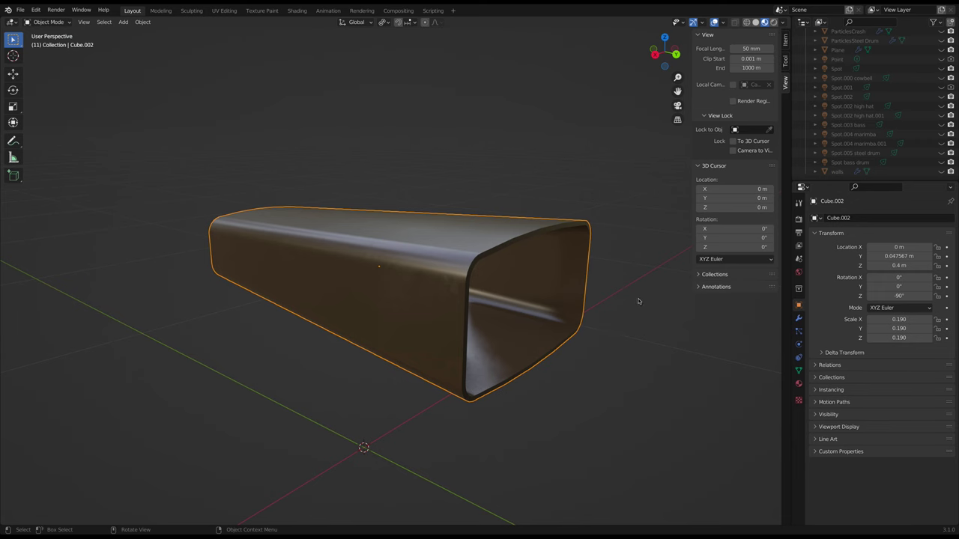
{"action": "key", "text": "r"}
{"action": "key", "text": "x"}
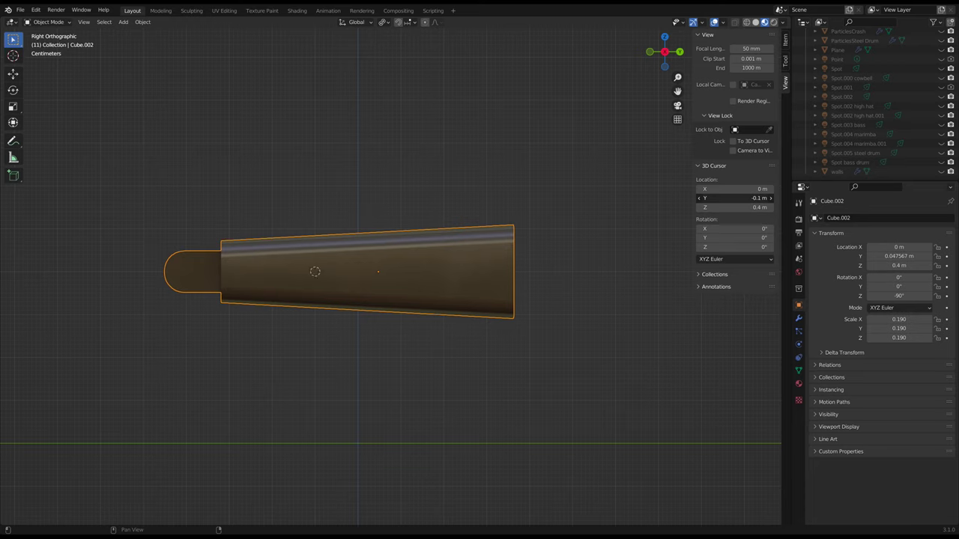
- Place the 3D cursor at Y -0.4 m near the cowbell's mounting tab and set the cowbell's origin to the 3D cursor
{"action": "left_click_drag", "start_coordinate": [735, 198], "coordinate": [712, 198]}
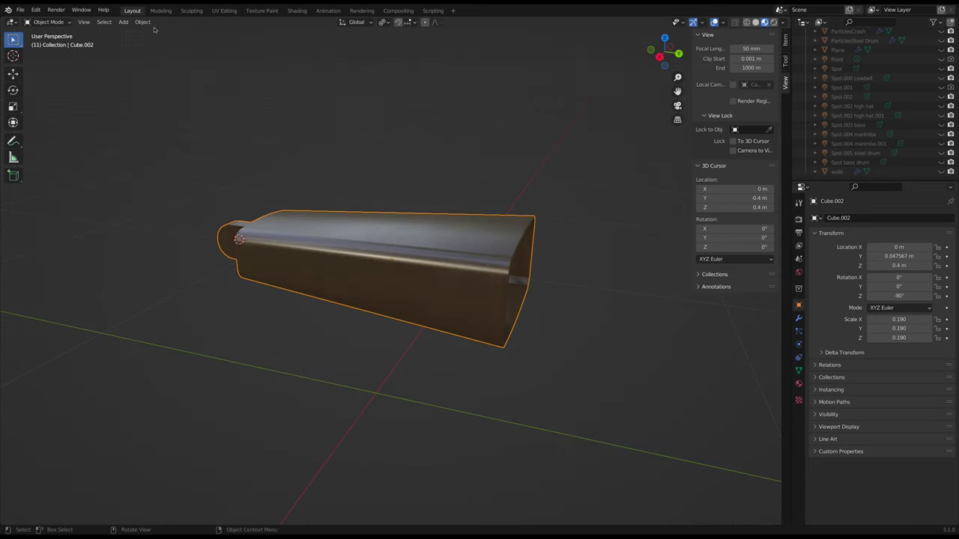
{"action": "left_click", "coordinate": [143, 23]}
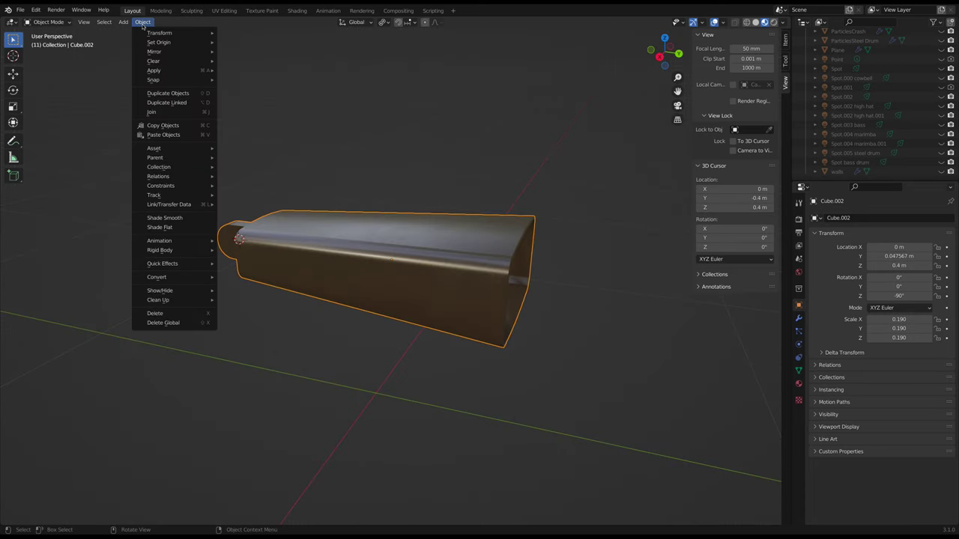
{"action": "mouse_move", "coordinate": [166, 45]}
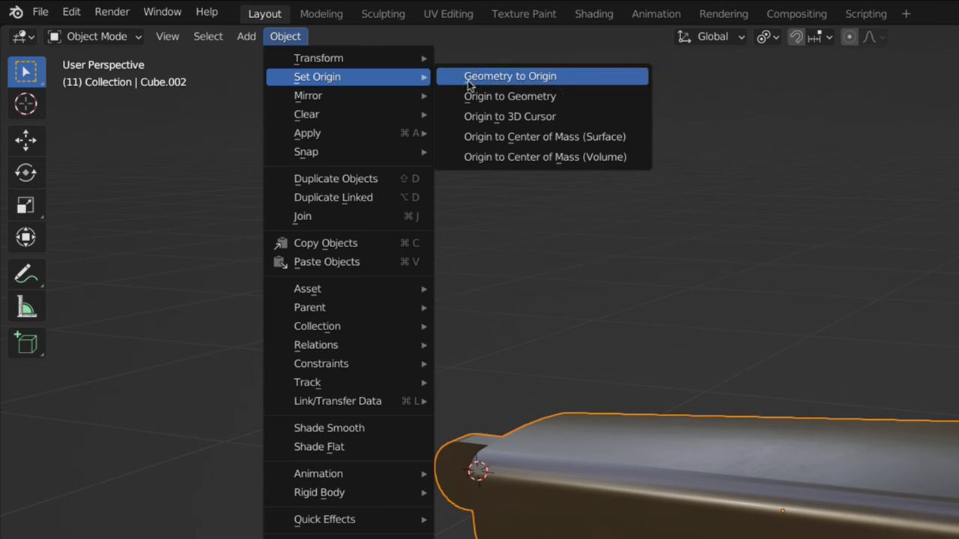
{"action": "left_click", "coordinate": [515, 117]}
- Test rotating the cowbell about the X axis around its new origin
{"action": "key", "text": "r"}
{"action": "key", "text": "x"}
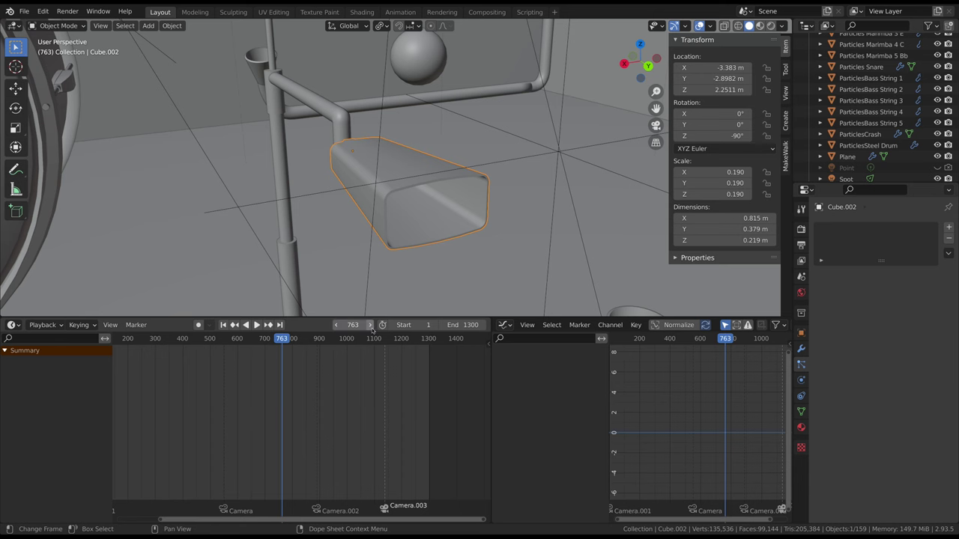
- Insert a rotation keyframe for the cowbell in its rest pose at frame 763, just before the ball hits
{"action": "left_click", "coordinate": [369, 325]}
{"action": "left_click", "coordinate": [337, 325]}
{"action": "right_click", "coordinate": [709, 115]}
{"action": "left_click", "coordinate": [708, 115]}
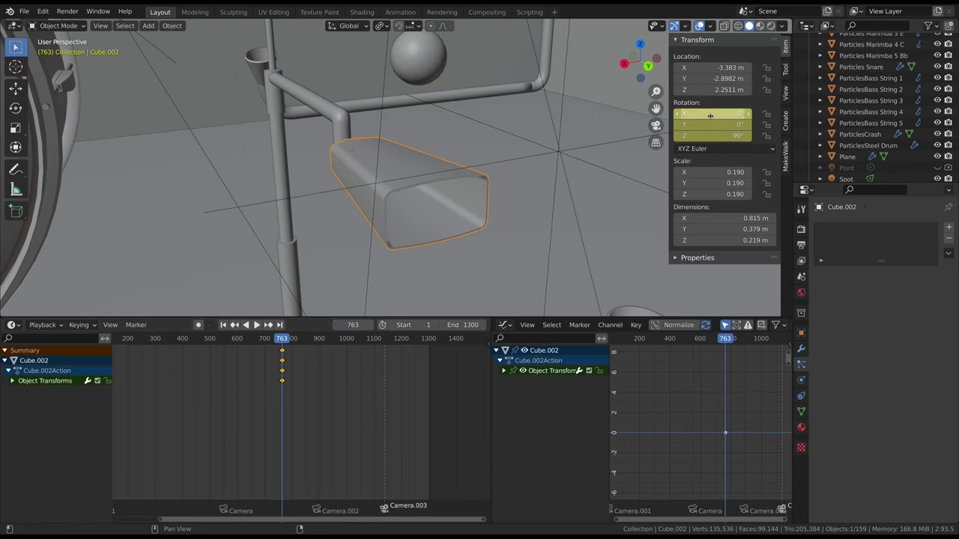
- At frame 764, tilt the cowbell about -3.98° around the global X axis and insert a rotation keyframe
{"action": "left_click", "coordinate": [370, 326]}
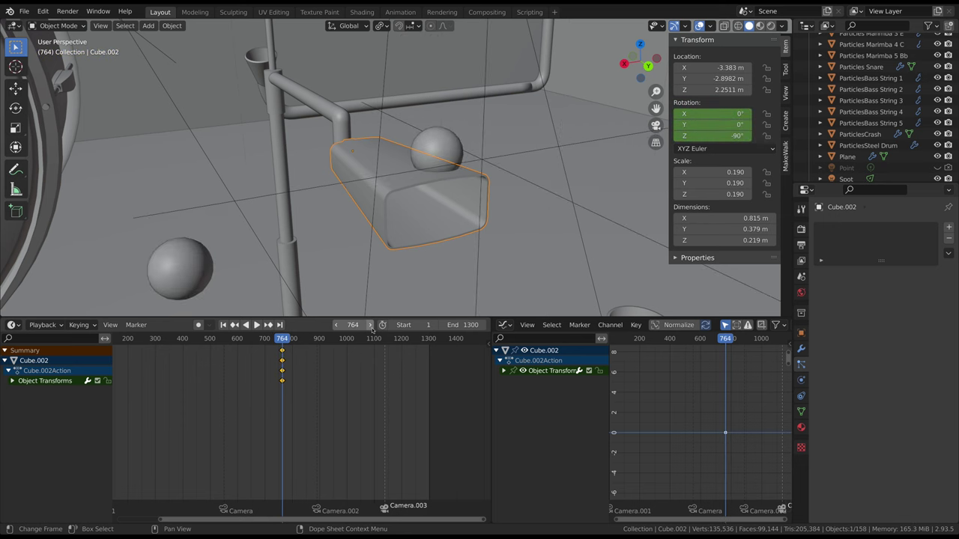
{"action": "middle_click_drag", "start_coordinate": [517, 196], "coordinate": [546, 179]}
{"action": "key", "text": "r"}
{"action": "key", "text": "x"}
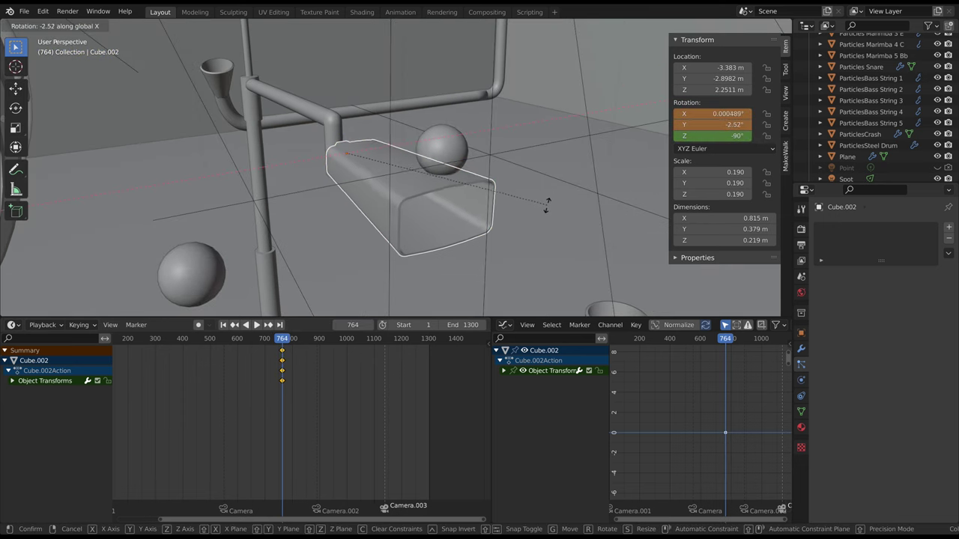
{"action": "left_click", "coordinate": [546, 211]}
{"action": "middle_click_drag", "start_coordinate": [546, 211], "coordinate": [571, 169]}
{"action": "key", "text": "i"}
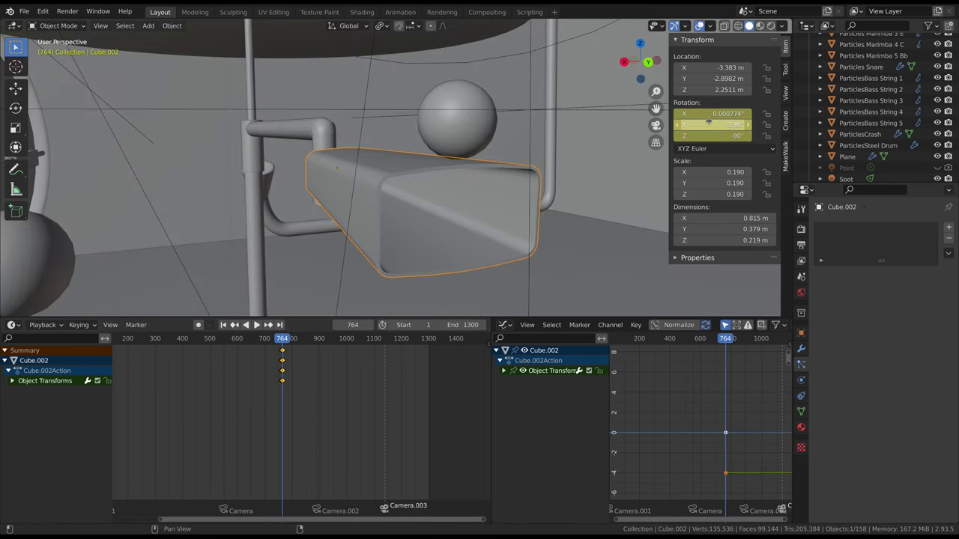
- Copy the cowbell's rest-pose keyframe from frame 763 to frame 767 and play back the strike
{"action": "left_click", "coordinate": [235, 341]}
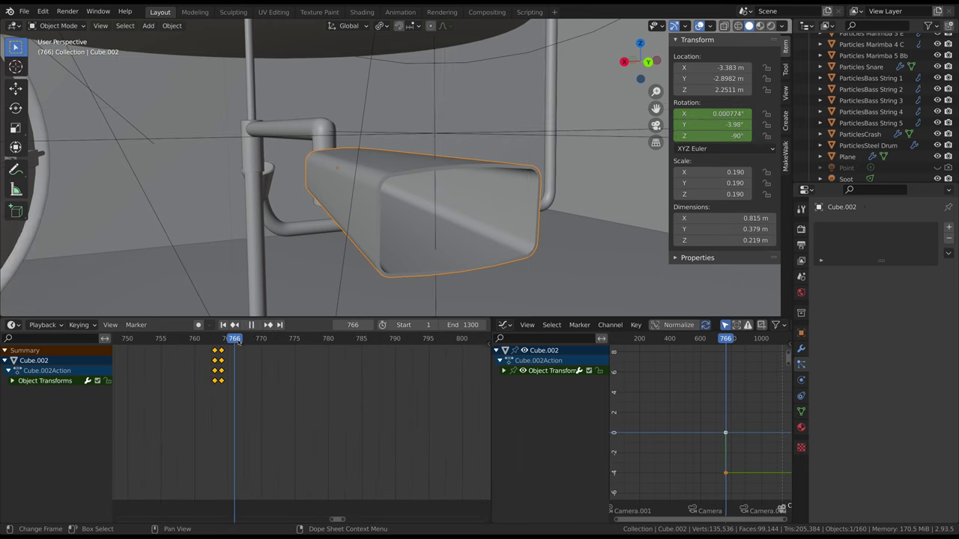
{"action": "key", "text": "space"}
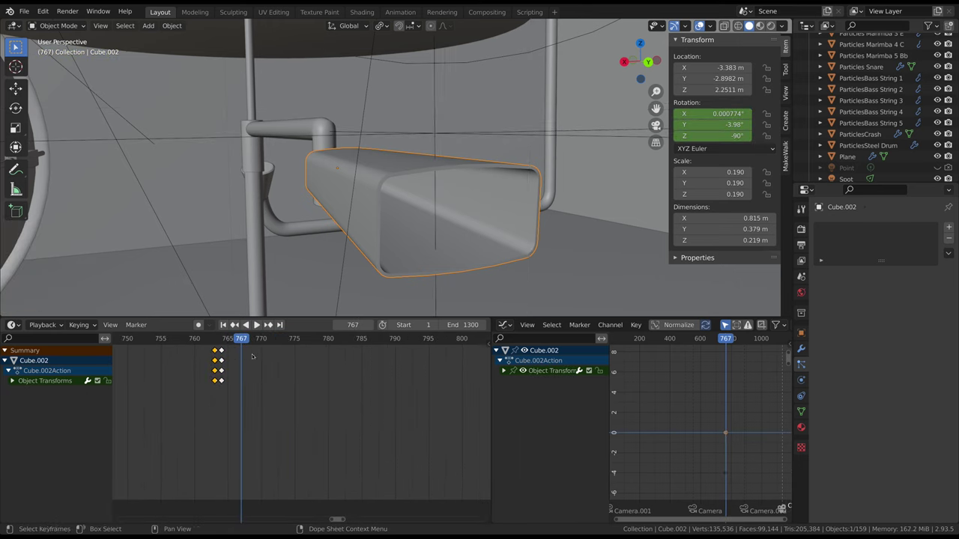
{"action": "key", "text": "ctrl+c"}
{"action": "key", "text": "ctrl+v"}
{"action": "left_click", "coordinate": [215, 341]}
{"action": "key", "text": "space"}
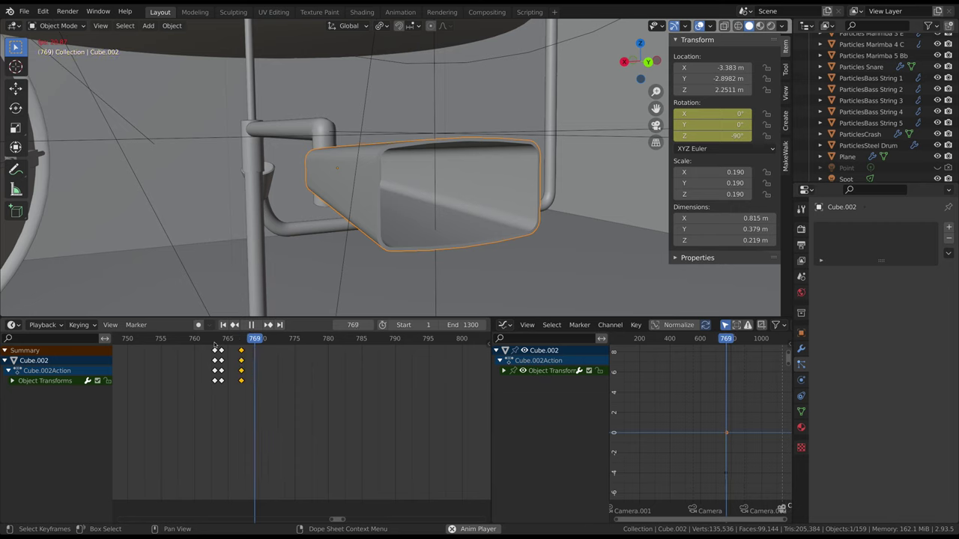
{"action": "key", "text": "Escape"}
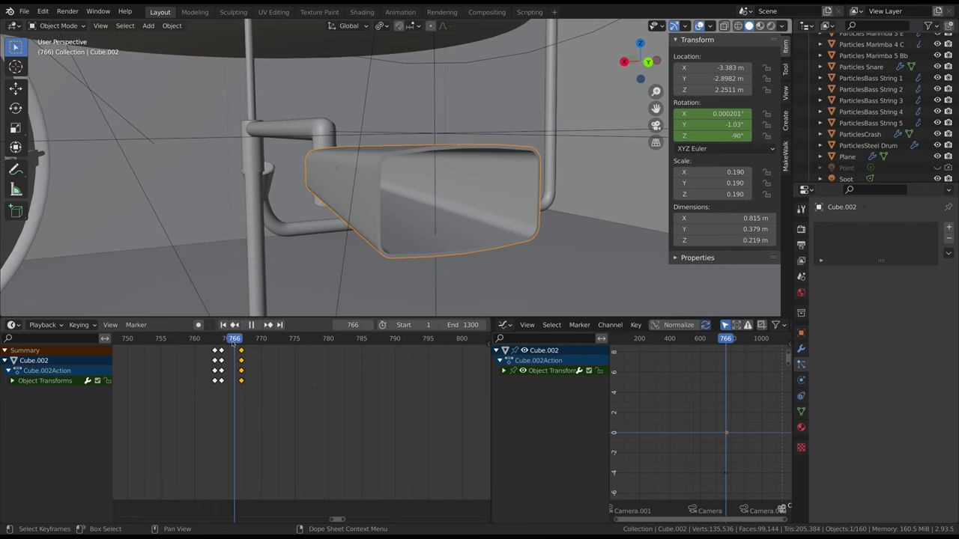
- At frame 766, rotate the cowbell about 1.31° around the global X axis for a slight rebound and keyframe the rotation
{"action": "key", "text": "r"}
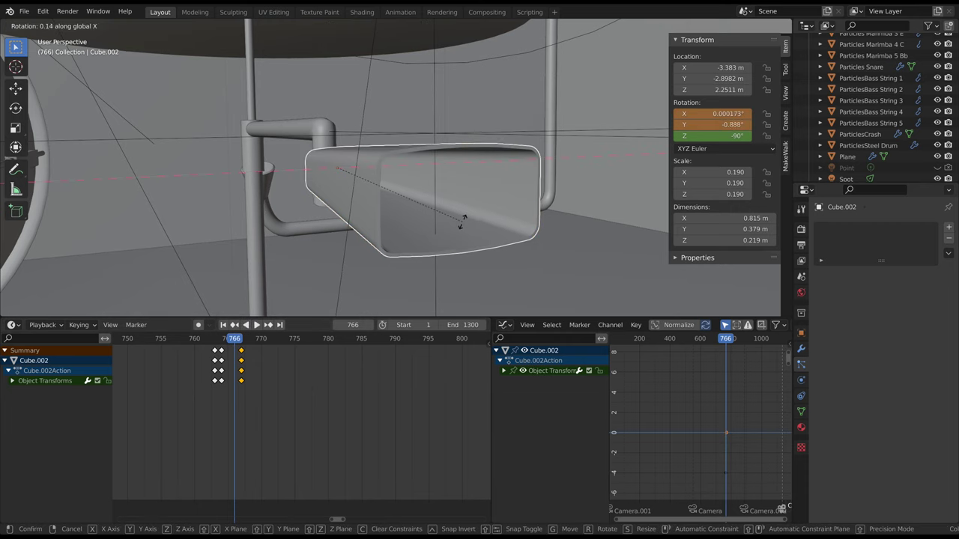
{"action": "key", "text": "x"}
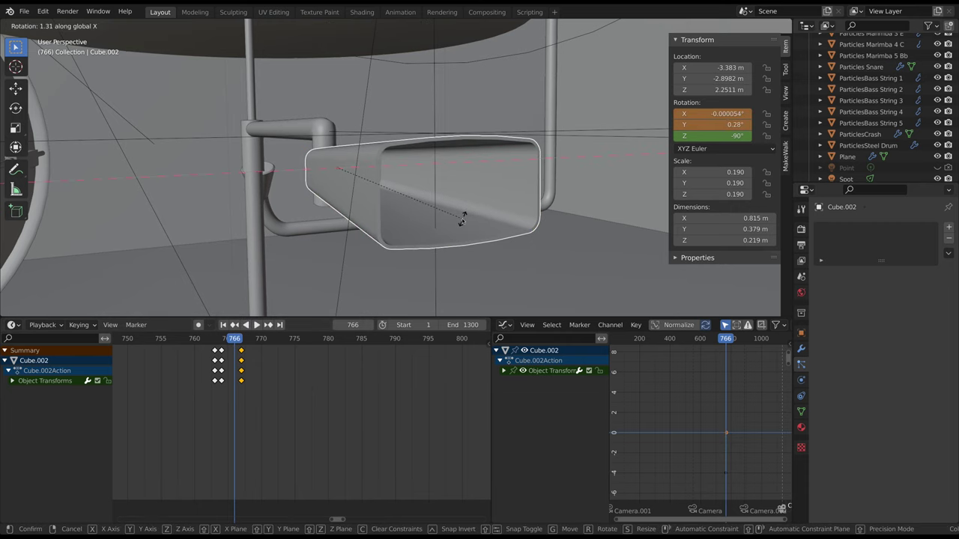
{"action": "left_click", "coordinate": [462, 218]}
{"action": "key", "text": "i"}
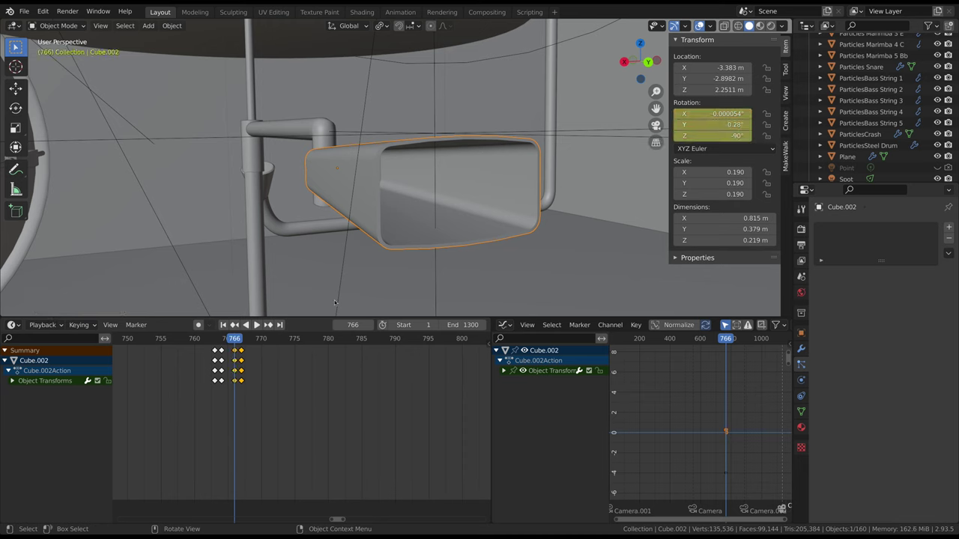
- Put the cowbell's four strike keyframes on consecutive frames 763 to 766 and paste copies starting at frames 769 and 775
{"action": "left_click_drag", "start_coordinate": [246, 351], "coordinate": [209, 387]}
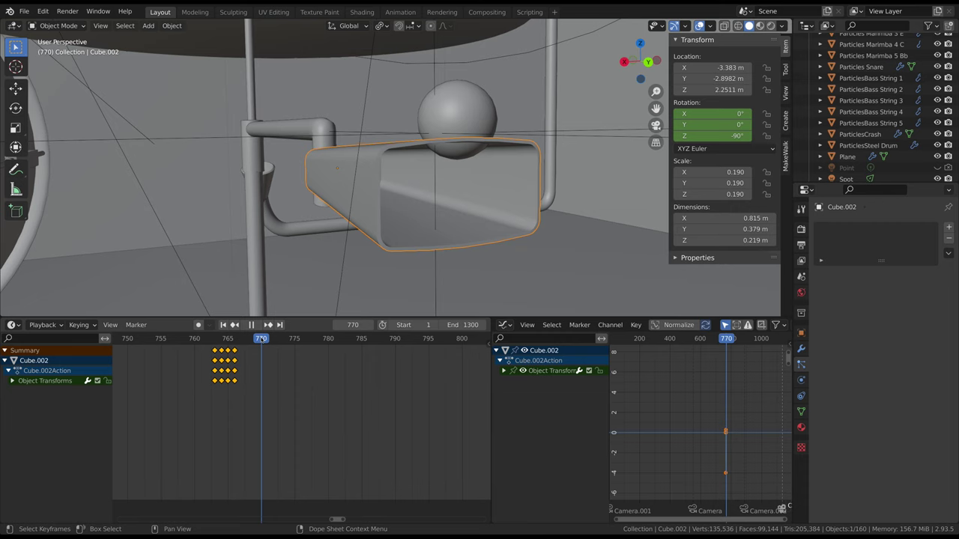
{"action": "left_click", "coordinate": [254, 339]}
{"action": "key", "text": "ctrl+v"}
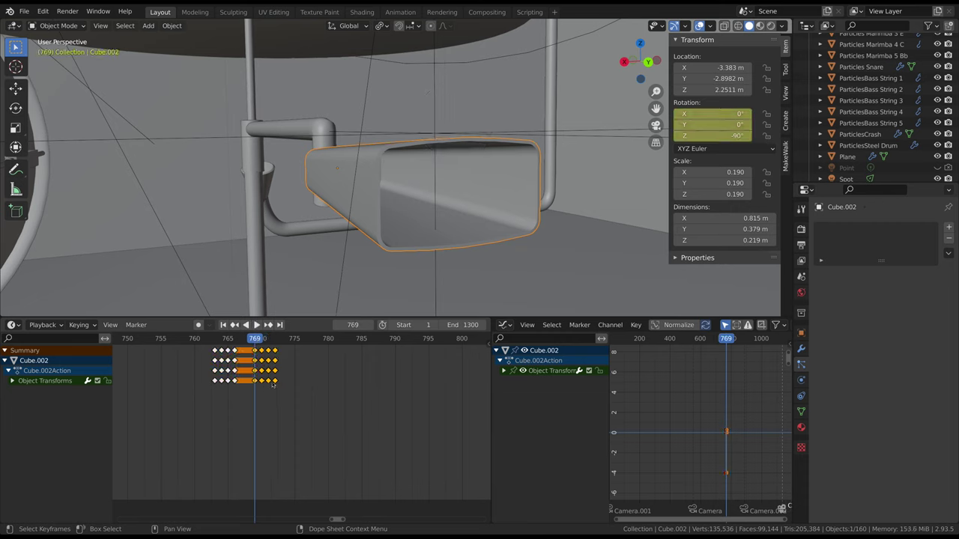
{"action": "key", "text": "space"}
{"action": "key", "text": "ctrl+v"}
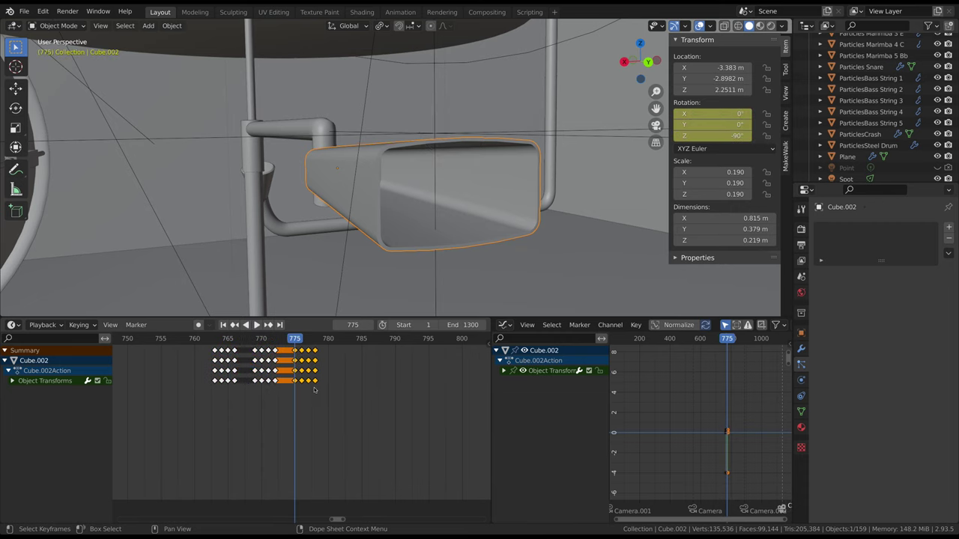
- Copy all of the cowbell's strike keyframes and paste the series starting at frame 954 for the next group of hits
{"action": "scroll", "coordinate": [314, 384], "scroll_direction": "down", "scroll_amount": 4}
{"action": "key", "text": "space"}
{"action": "key", "text": "space"}
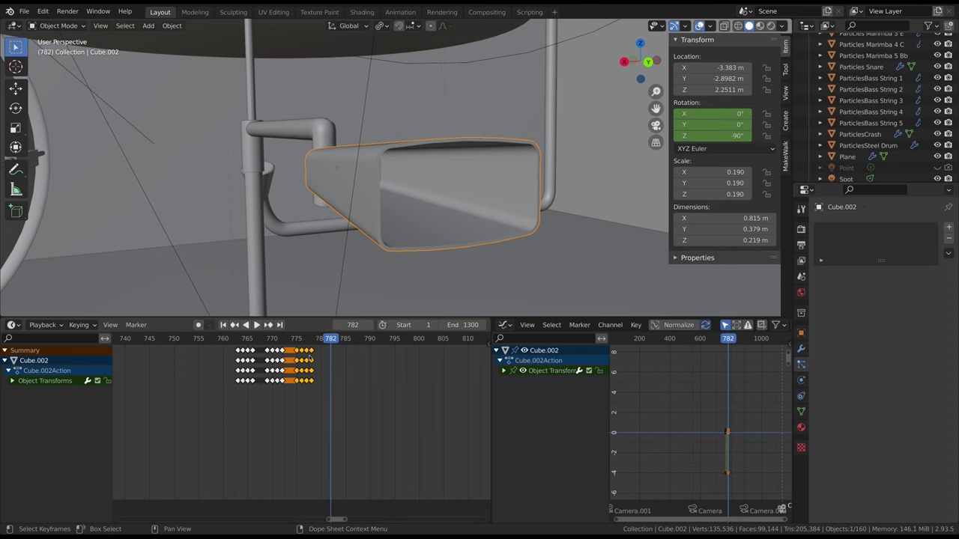
{"action": "scroll", "coordinate": [340, 250], "scroll_direction": "down", "scroll_amount": 5}
{"action": "middle_click_drag", "start_coordinate": [341, 250], "coordinate": [322, 273]}
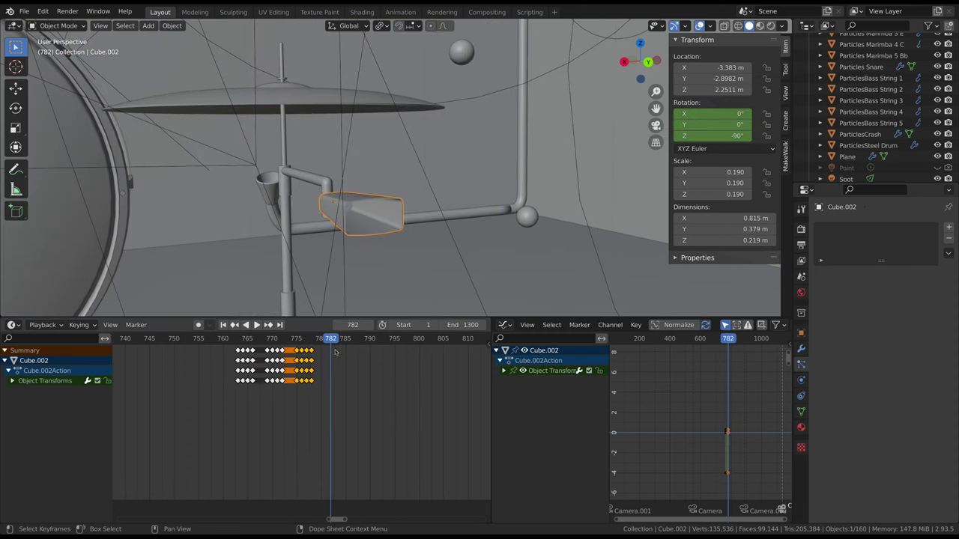
{"action": "left_click_drag", "start_coordinate": [336, 351], "coordinate": [227, 404]}
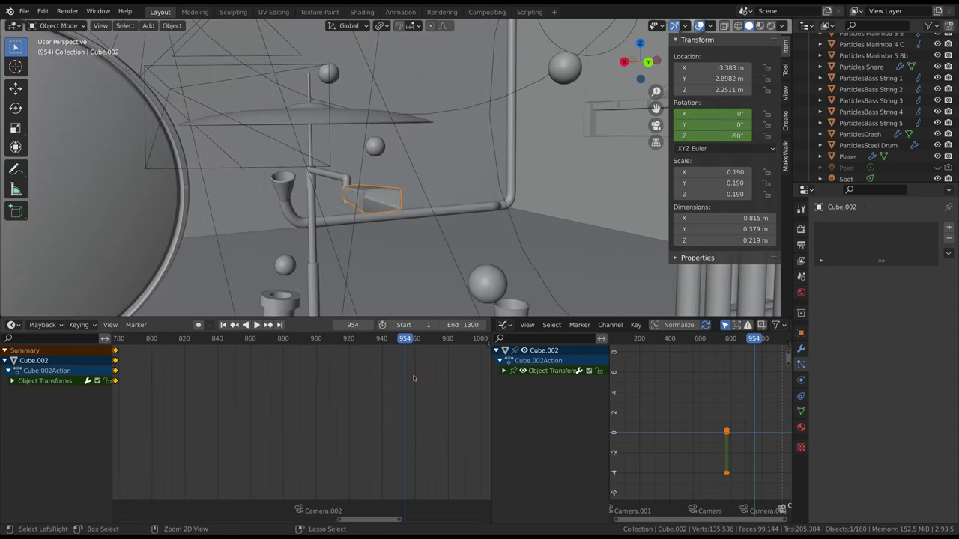
{"action": "key", "text": "space"}
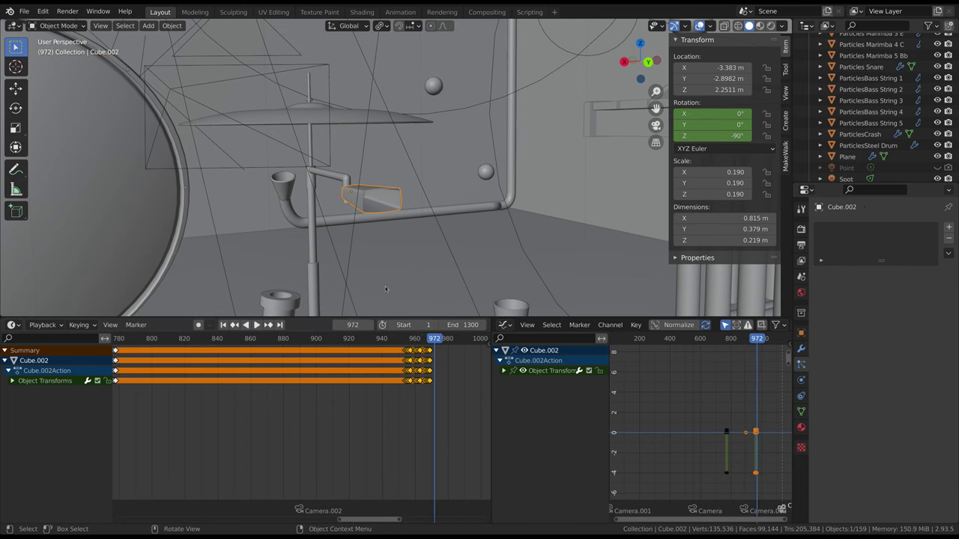
{"action": "scroll", "coordinate": [303, 390], "scroll_direction": "down", "scroll_amount": 6}
{"action": "scroll", "coordinate": [304, 391], "scroll_direction": "down", "scroll_amount": 1}
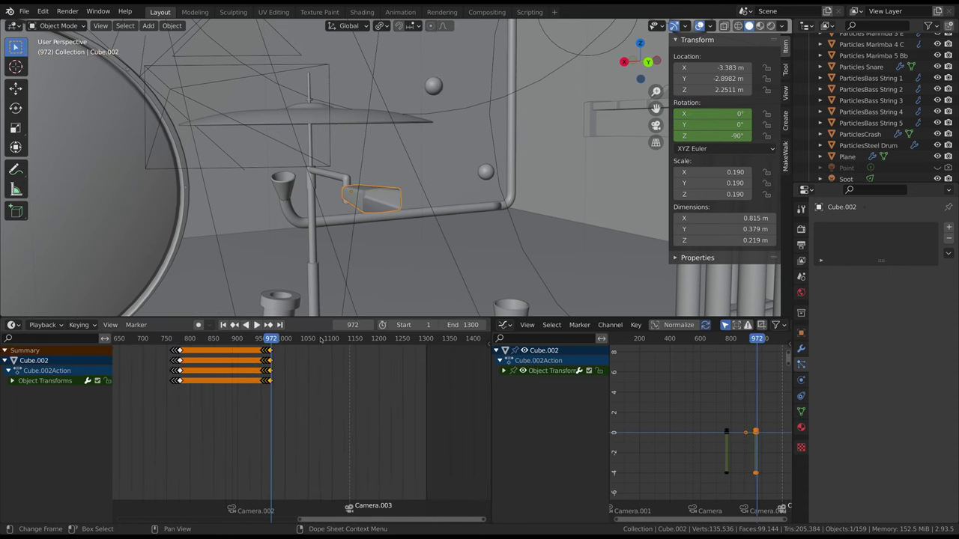
{"action": "key", "text": "space"}
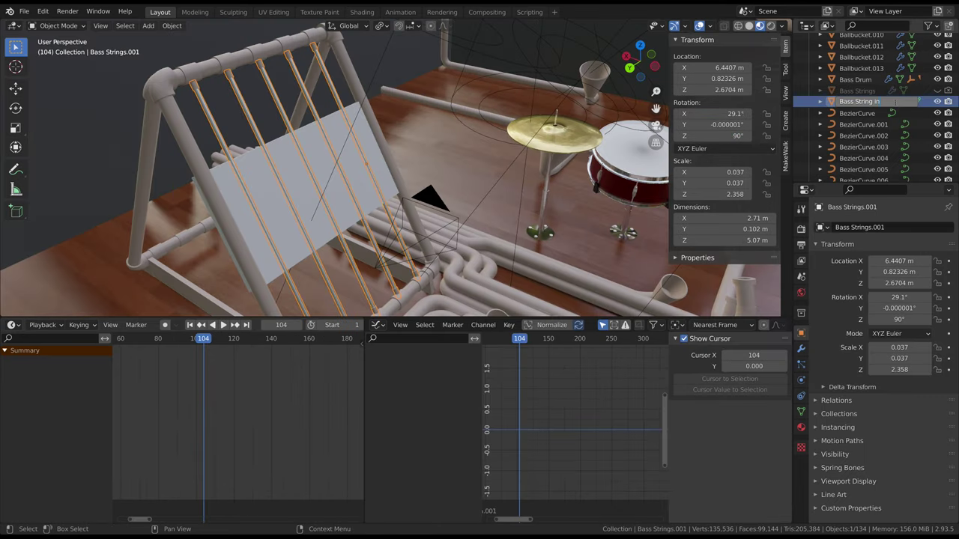
- Rename the duplicated bass strings object as Bass String solo and remove its Array modifier
{"action": "key", "text": "Return"}
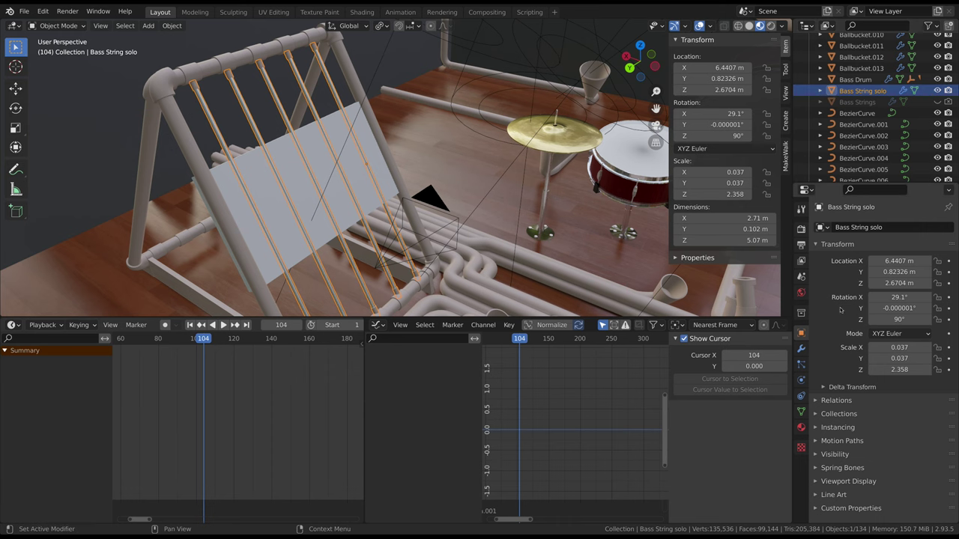
{"action": "left_click", "coordinate": [802, 349]}
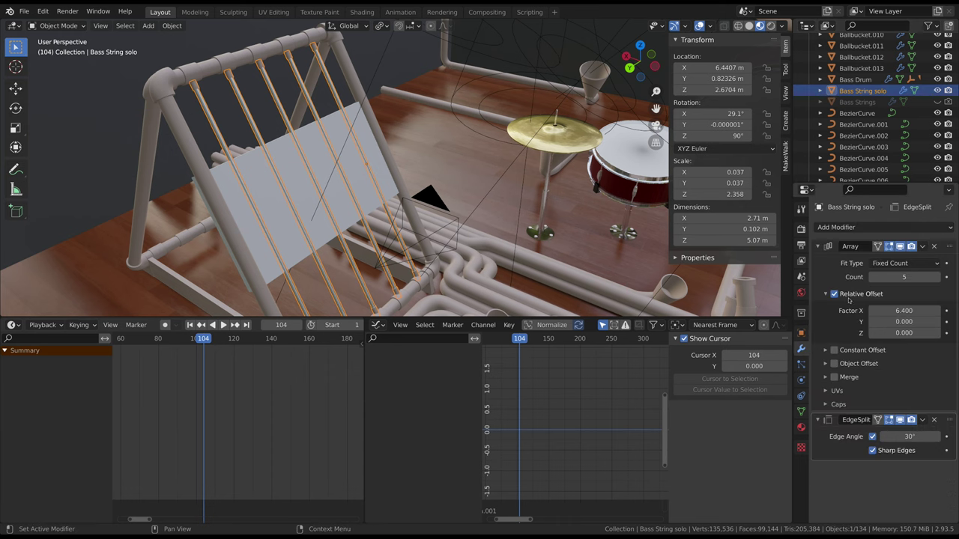
{"action": "left_click", "coordinate": [934, 247]}
- Subdivide the single bass string along its length with more than two dozen evenly spaced loop cuts
{"action": "middle_click_drag", "start_coordinate": [235, 131], "coordinate": [389, 150]}
{"action": "key", "text": "space"}
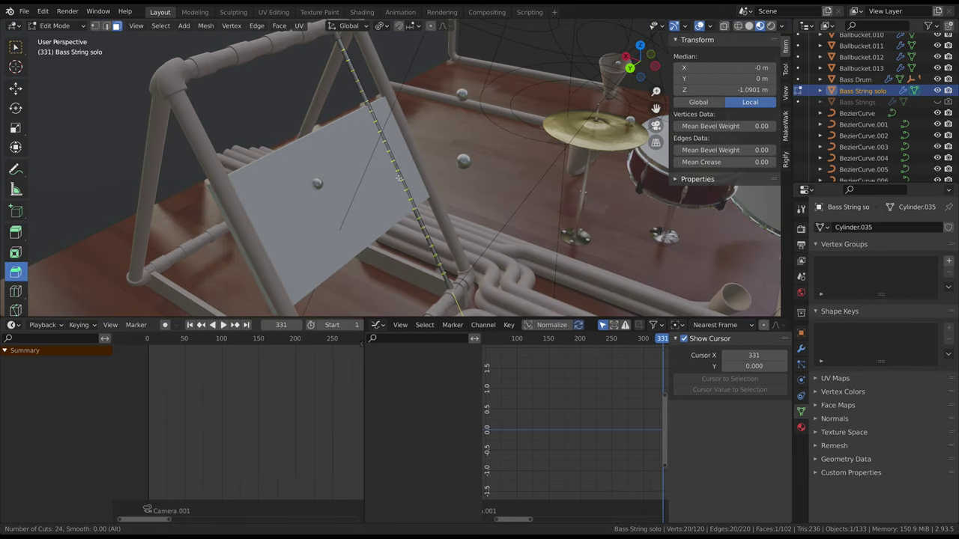
{"action": "left_click", "coordinate": [398, 178]}
{"action": "left_click", "coordinate": [399, 177]}
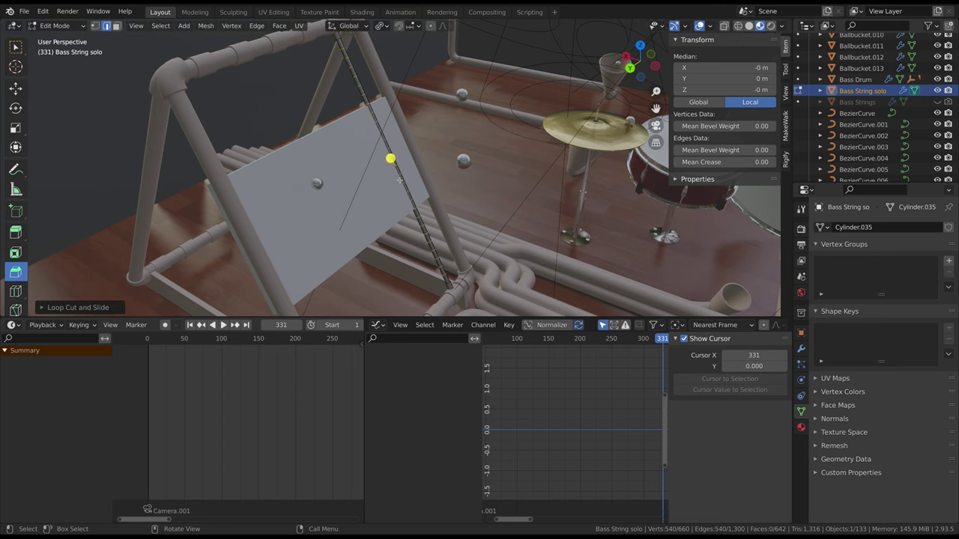
- Return to Object Mode and add a Basis shape key to the bass string
{"action": "scroll", "coordinate": [399, 180], "scroll_direction": "up", "scroll_amount": 3}
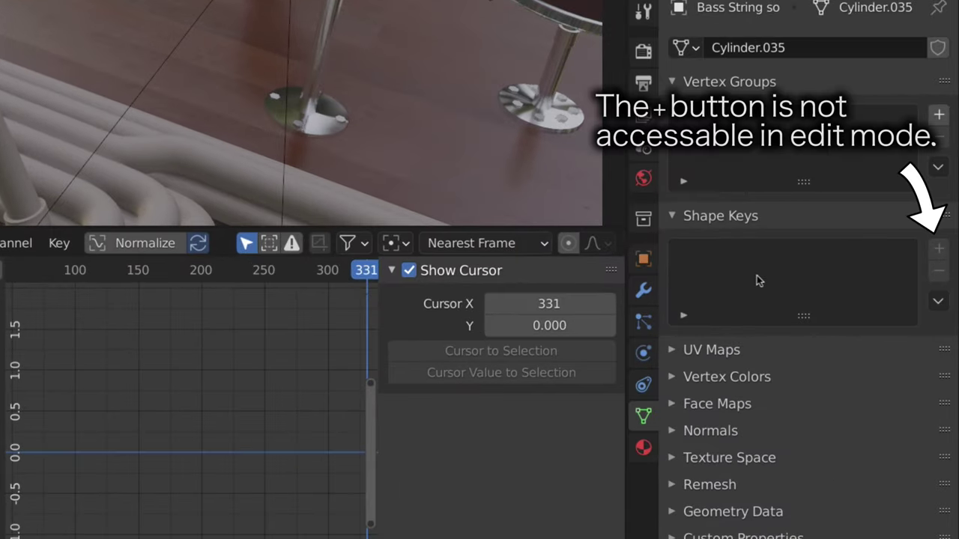
{"action": "key", "text": "Tab"}
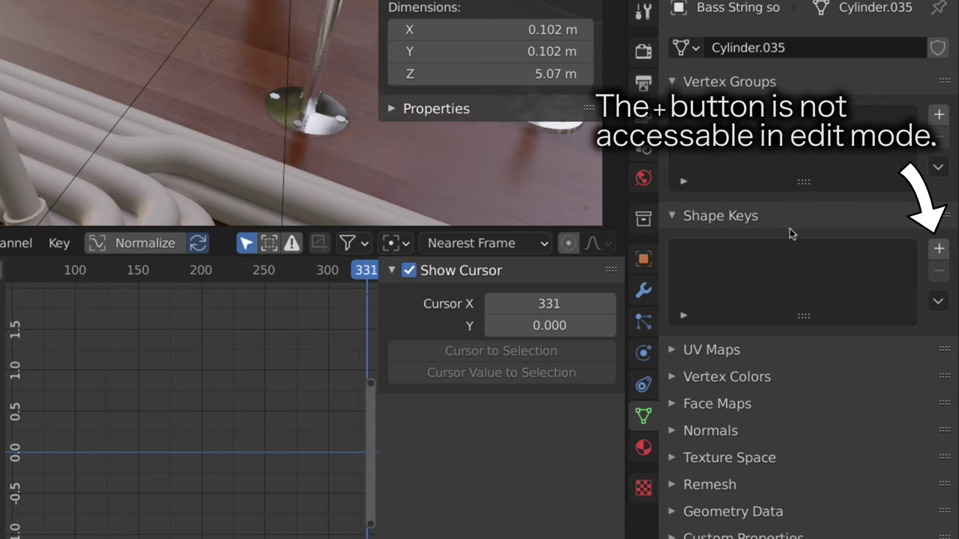
{"action": "left_click", "coordinate": [940, 250]}
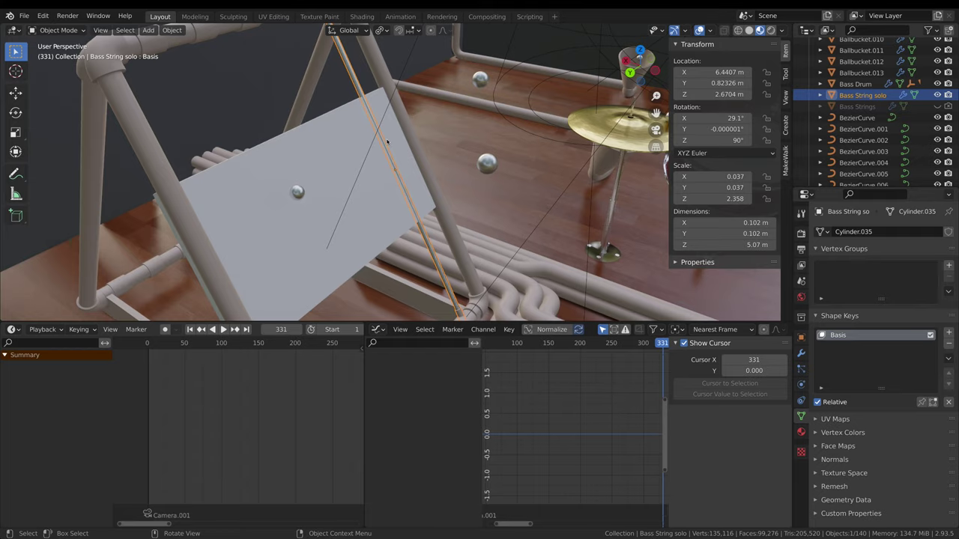
- In wireframe front view, clear the string's mesh selection and select only the short segment at its middle in Edit Mode
{"action": "scroll", "coordinate": [524, 173], "scroll_direction": "down", "scroll_amount": 1}
{"action": "middle_click_drag", "start_coordinate": [525, 187], "coordinate": [525, 143]}
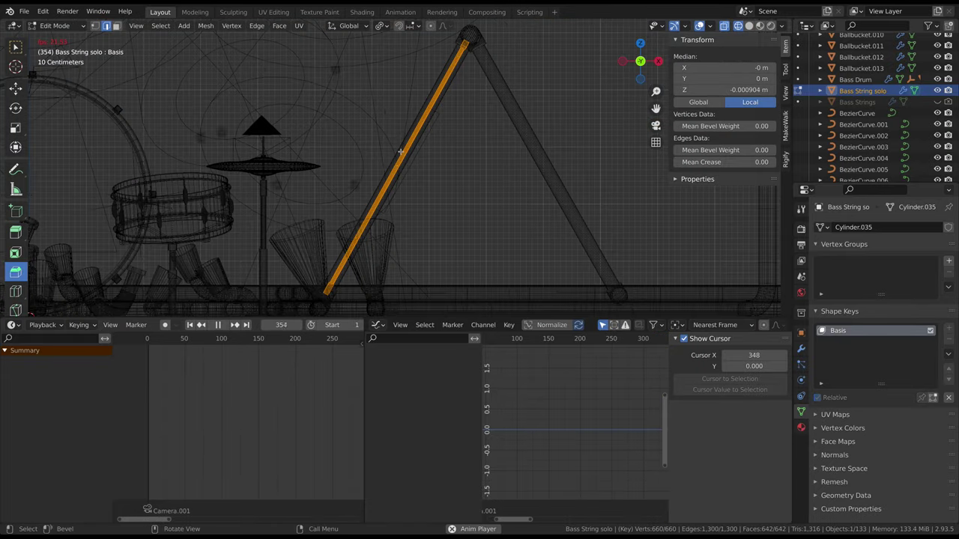
{"action": "key", "text": "space"}
{"action": "key", "text": "alt+a"}
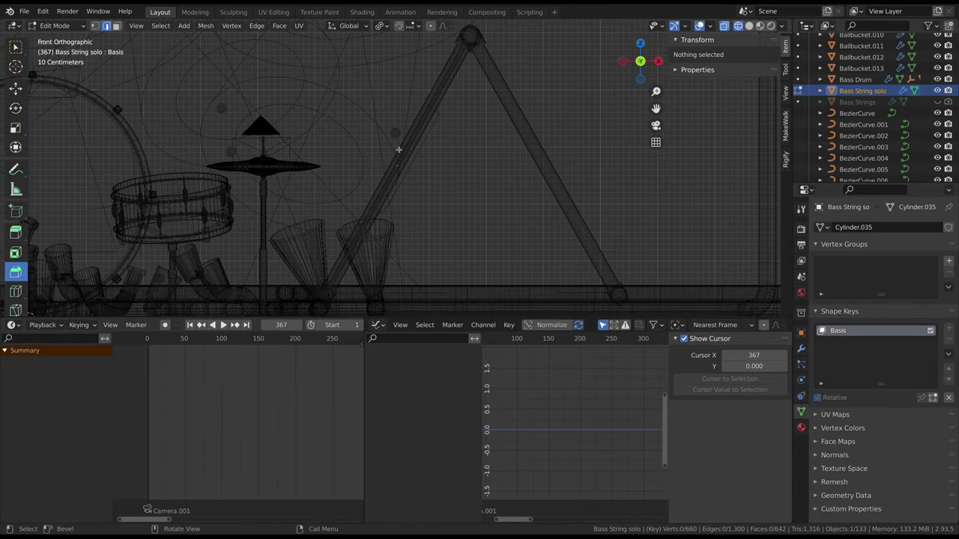
{"action": "left_click_drag", "start_coordinate": [409, 155], "coordinate": [410, 159]}
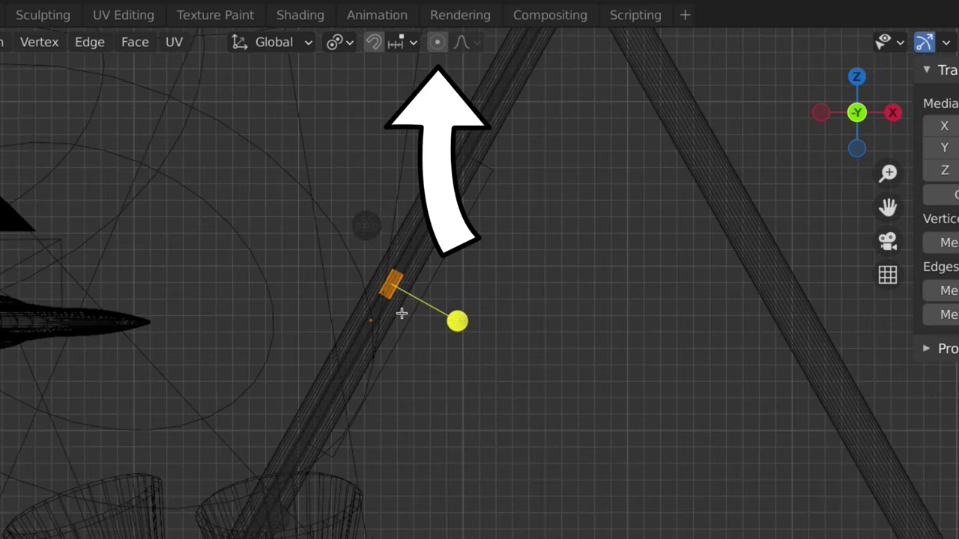
- Enable proportional editing and try pulling the string's middle segment away with Smooth falloff, adjusting the influence size to about 2.14
{"action": "key", "text": "g"}
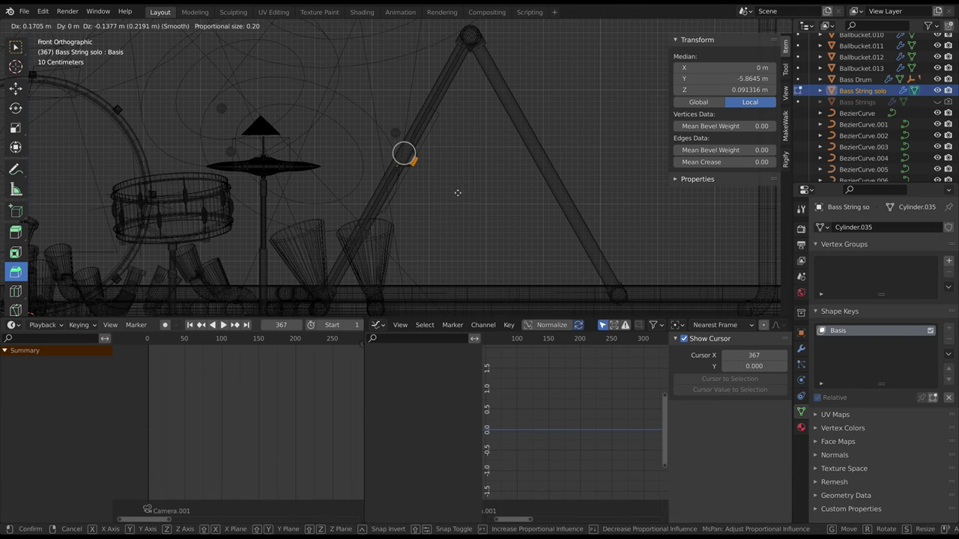
{"action": "scroll", "coordinate": [464, 198], "scroll_direction": "down", "scroll_amount": 20}
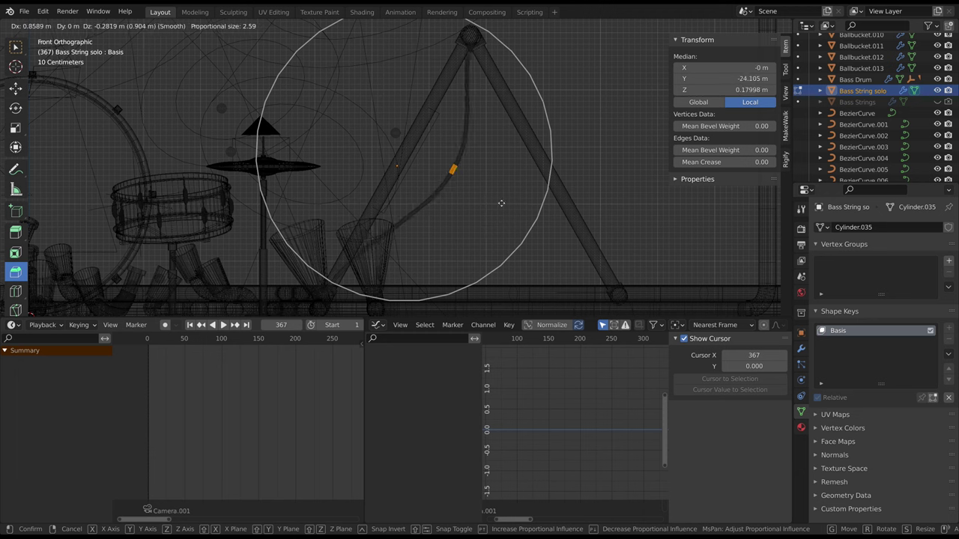
{"action": "scroll", "coordinate": [472, 188], "scroll_direction": "up", "scroll_amount": 3}
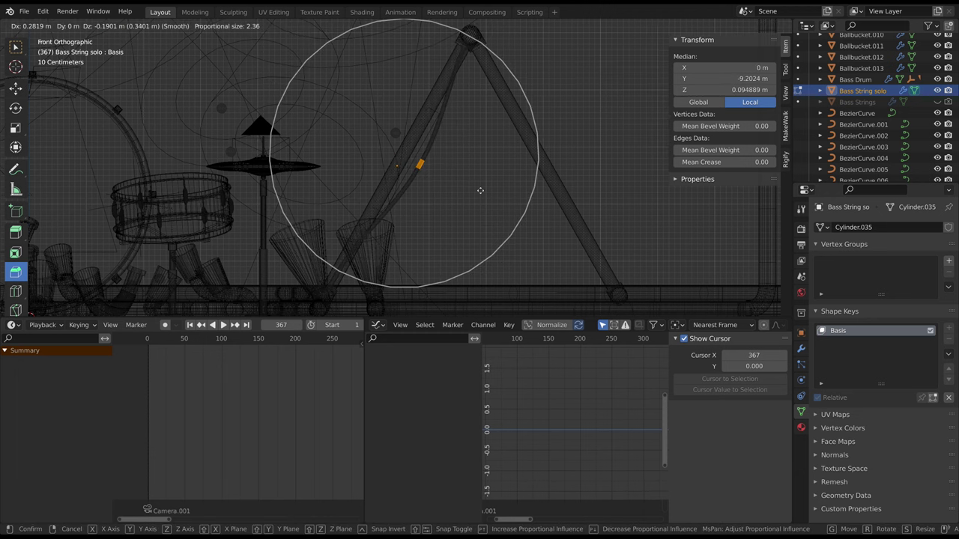
{"action": "scroll", "coordinate": [466, 180], "scroll_direction": "down", "scroll_amount": 1}
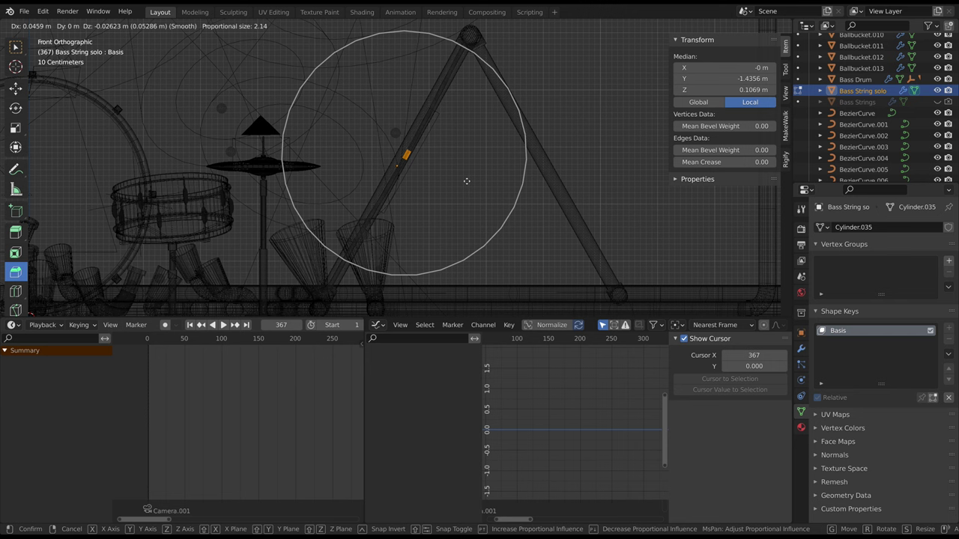
{"action": "right_click", "coordinate": [437, 168]}
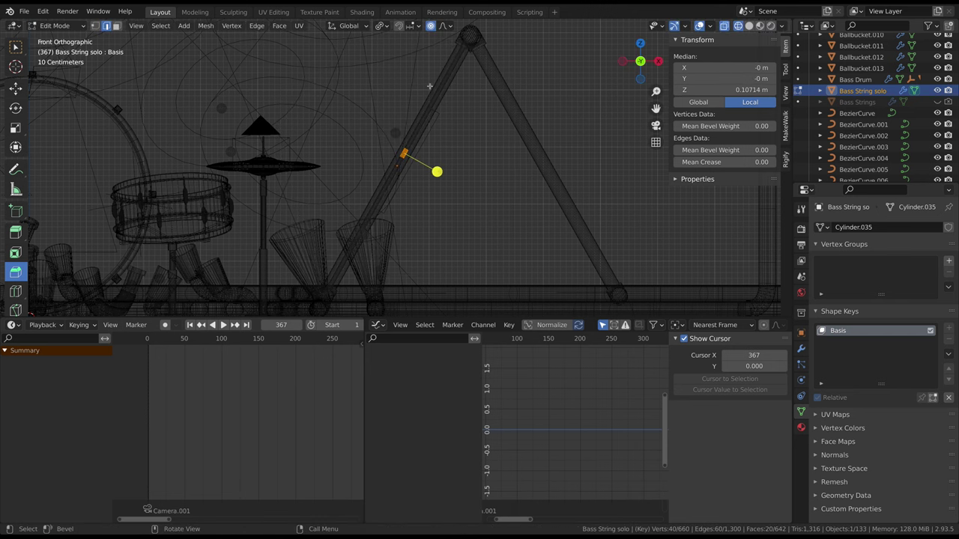
- Change the proportional editing falloff to Inverse Square and try pulling the string's middle segment again
{"action": "left_click", "coordinate": [443, 27]}
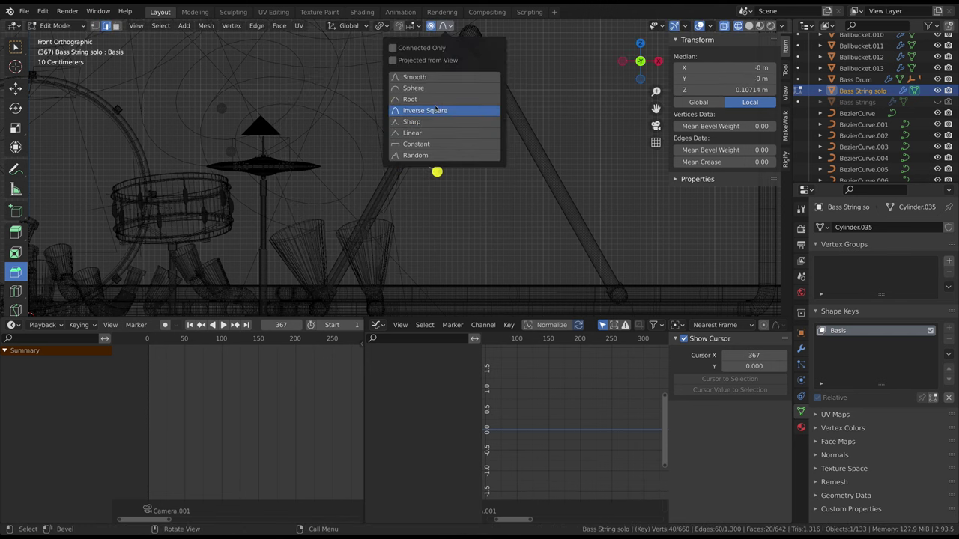
{"action": "left_click", "coordinate": [436, 110]}
{"action": "key", "text": "g"}
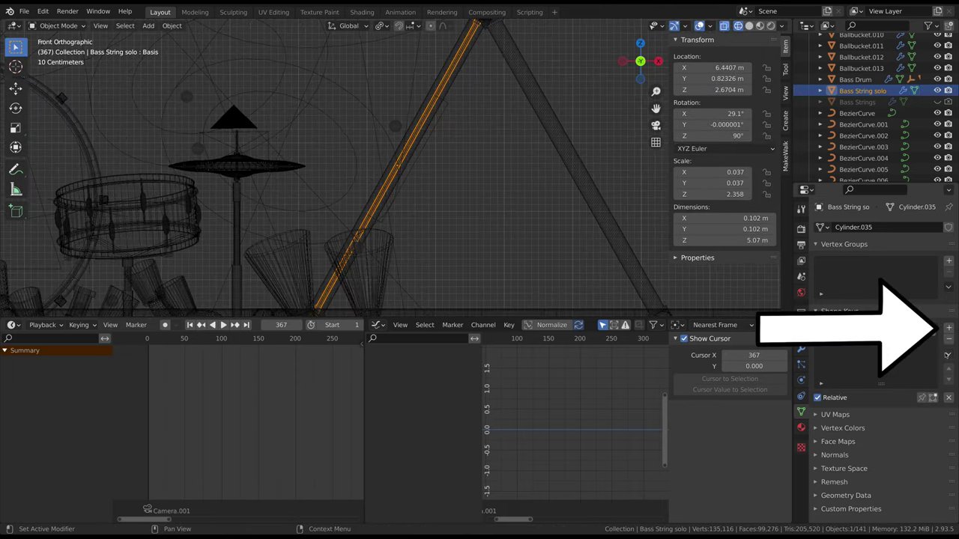
- Add shape key Key 1 and move the string's middle segment to one side, about -2.15 m in local Y, then preview its value
{"action": "left_click", "coordinate": [949, 329]}
{"action": "key", "text": "Tab"}
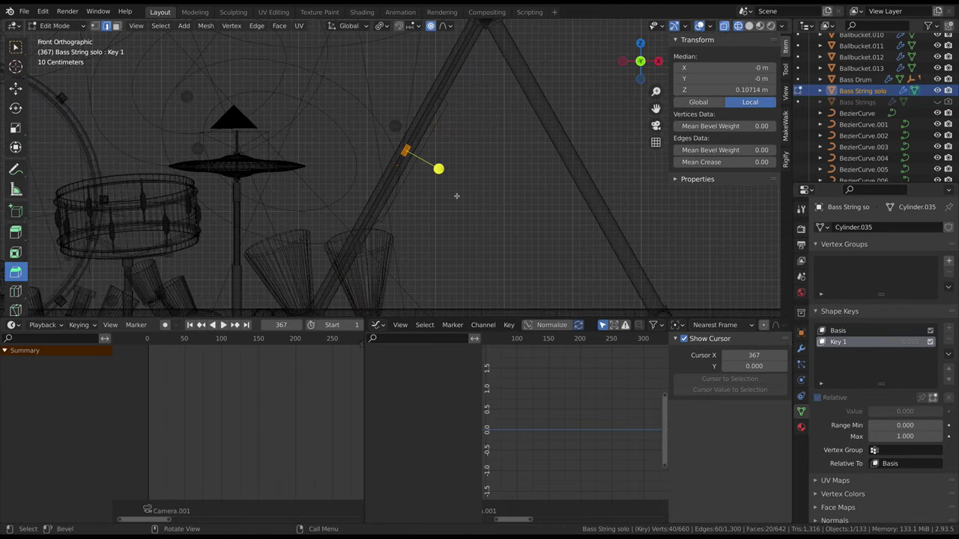
{"action": "key", "text": "g"}
{"action": "left_click", "coordinate": [462, 200]}
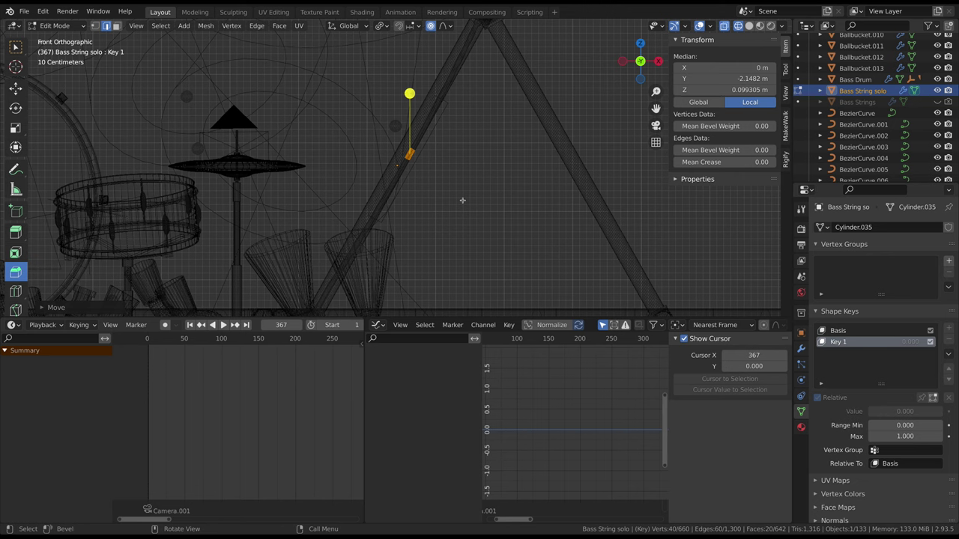
{"action": "key", "text": "Tab"}
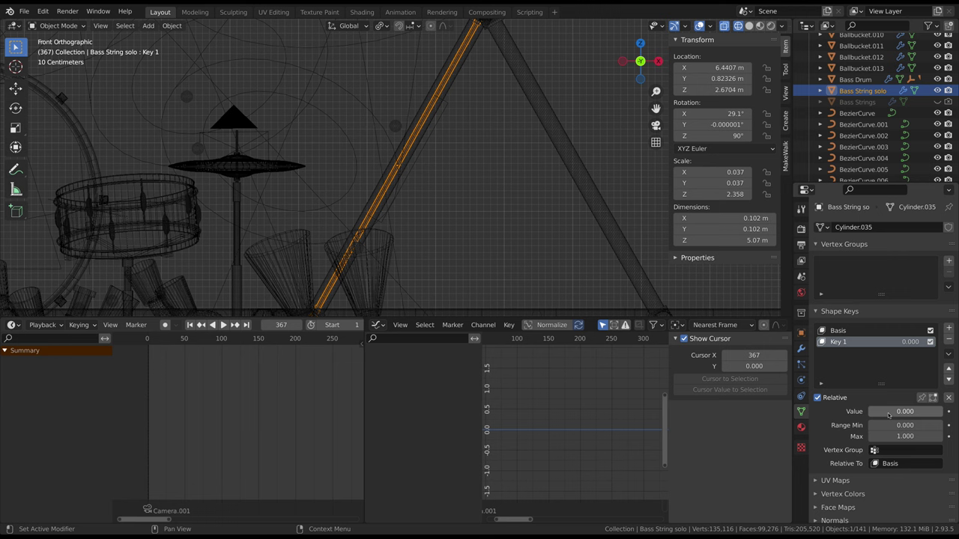
{"action": "left_click_drag", "start_coordinate": [888, 414], "coordinate": [869, 415]}
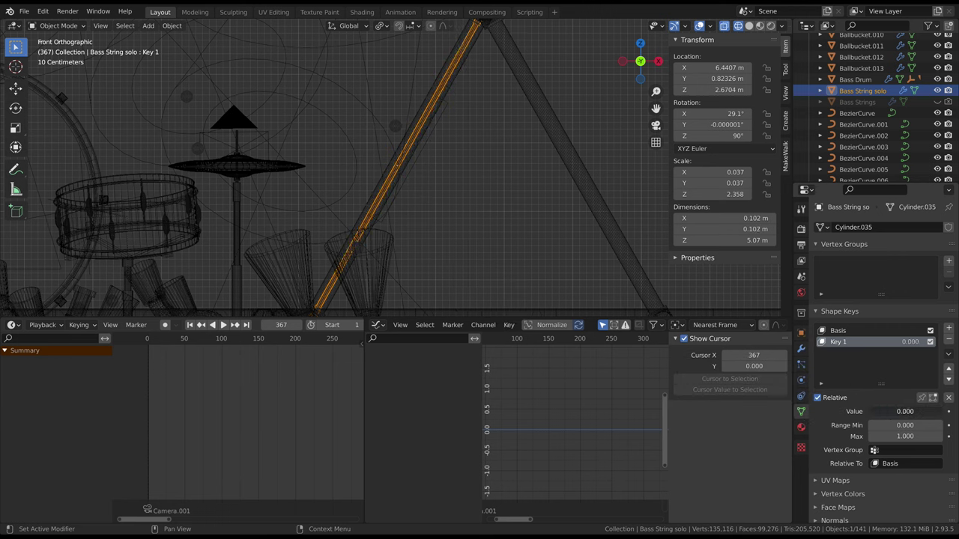
- Add shape key Key 2, pull the middle segment the opposite way to about 2.25 m in local Y, and preview its value
{"action": "left_click", "coordinate": [948, 329]}
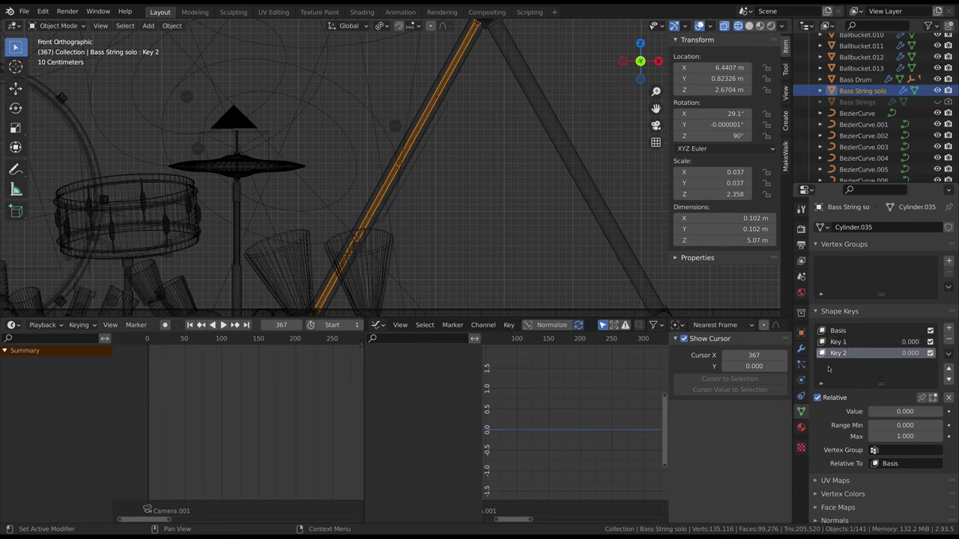
{"action": "key", "text": "Tab"}
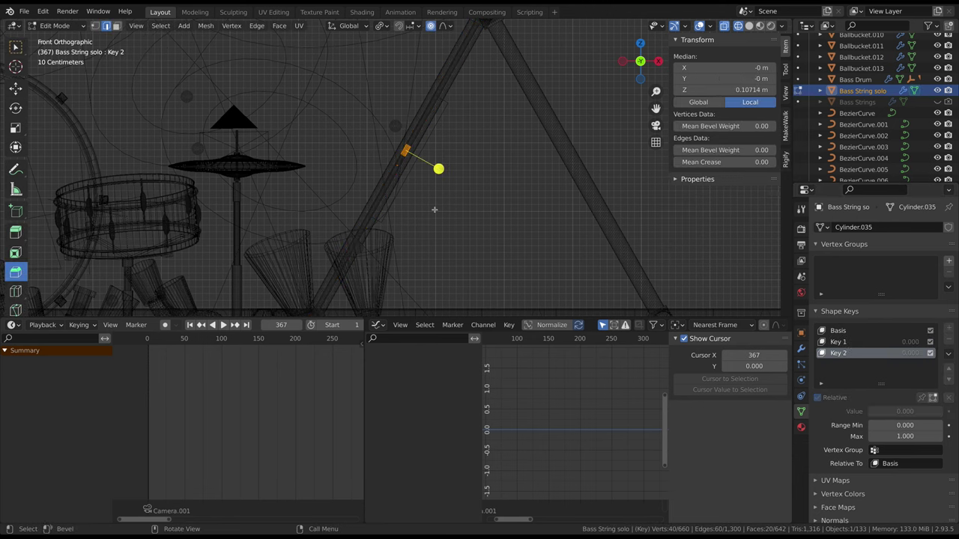
{"action": "key", "text": "g"}
{"action": "left_click", "coordinate": [442, 217]}
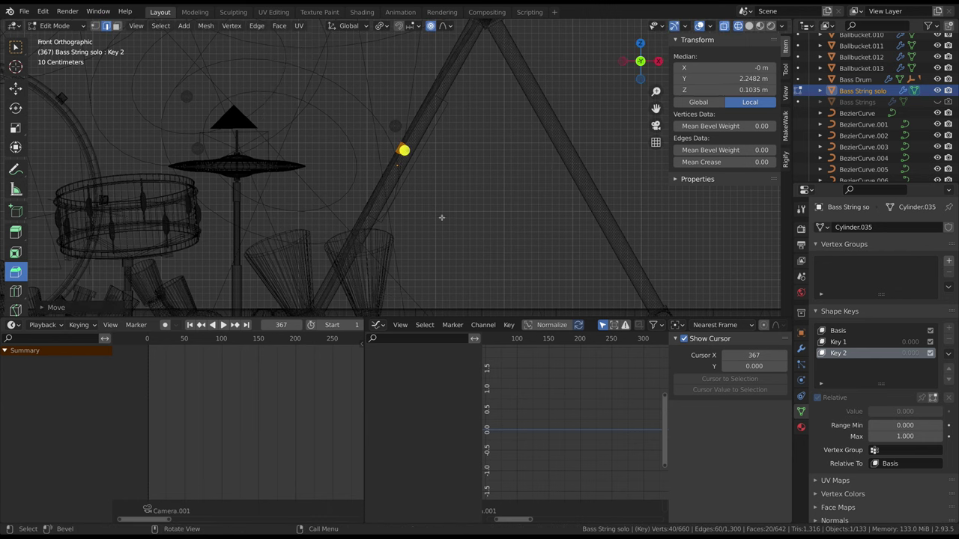
{"action": "key", "text": "Tab"}
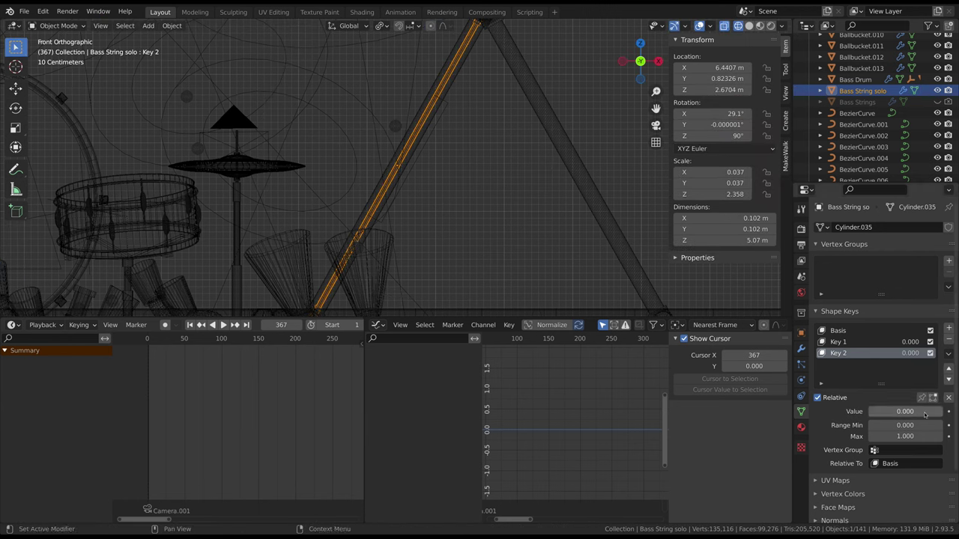
{"action": "mouse_move", "coordinate": [889, 416]}
{"action": "left_mouse_down"}
{"action": "mouse_move", "coordinate": [942, 416]}
{"action": "mouse_move", "coordinate": [869, 416]}
{"action": "mouse_move", "coordinate": [896, 416]}
{"action": "left_mouse_up"}
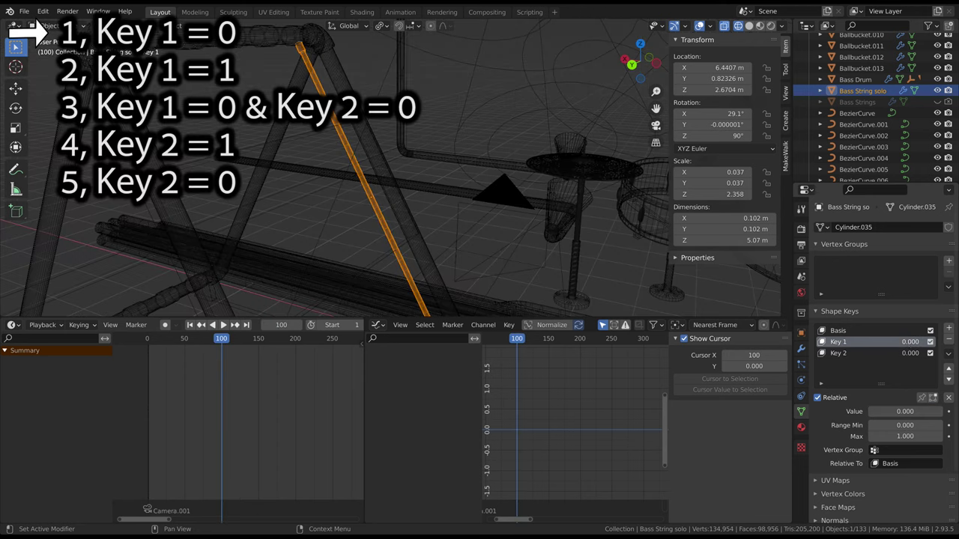
- Keyframe the string's Key 1 value at 0 on frame 100 and at 1 on frame 101
{"action": "left_click_drag", "start_coordinate": [943, 411], "coordinate": [869, 411]}
{"action": "mouse_move", "coordinate": [869, 412]}
{"action": "left_mouse_down"}
{"action": "mouse_move", "coordinate": [943, 411]}
{"action": "mouse_move", "coordinate": [869, 411]}
{"action": "left_mouse_up"}
{"action": "key", "text": "i"}
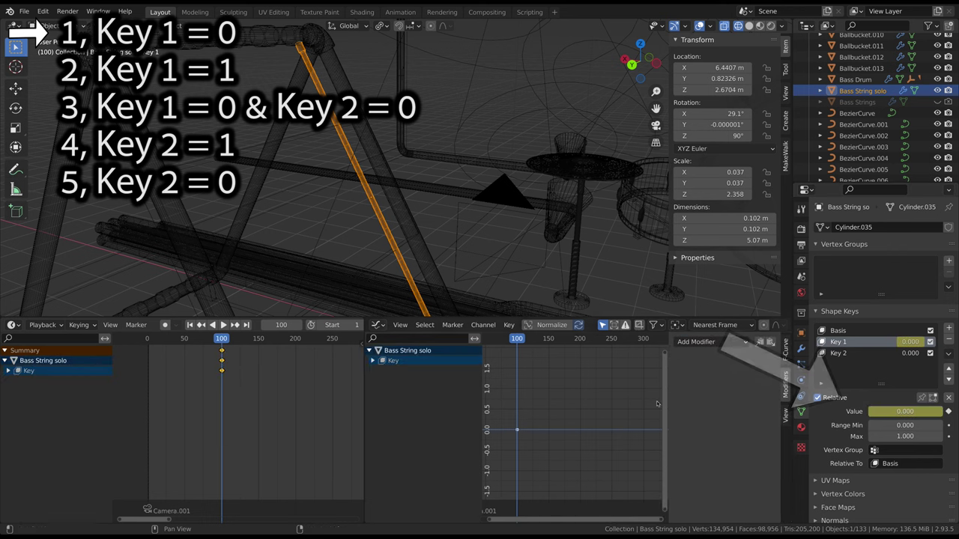
{"action": "left_click_drag", "start_coordinate": [221, 342], "coordinate": [223, 342]}
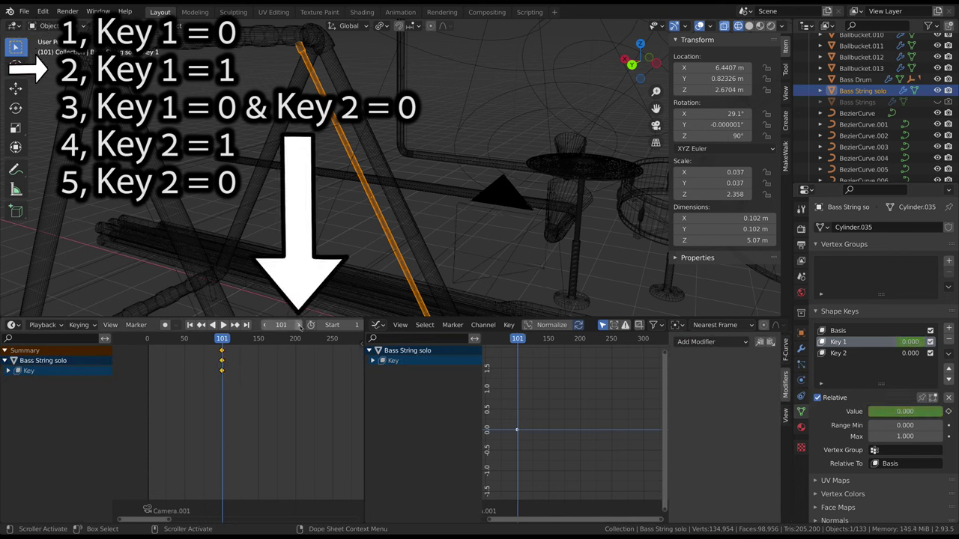
{"action": "left_click_drag", "start_coordinate": [869, 411], "coordinate": [935, 414]}
{"action": "key", "text": "i"}
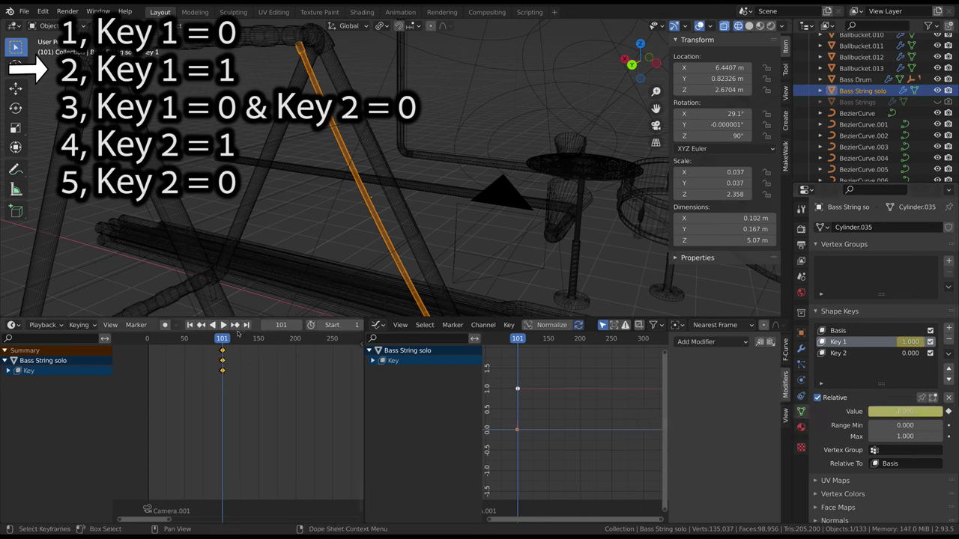
- Keyframe both Key 1 and Key 2 at 0 on frame 103
{"action": "scroll", "coordinate": [225, 379], "scroll_direction": "up", "scroll_amount": 4}
{"action": "scroll", "coordinate": [204, 375], "scroll_direction": "up", "scroll_amount": 4}
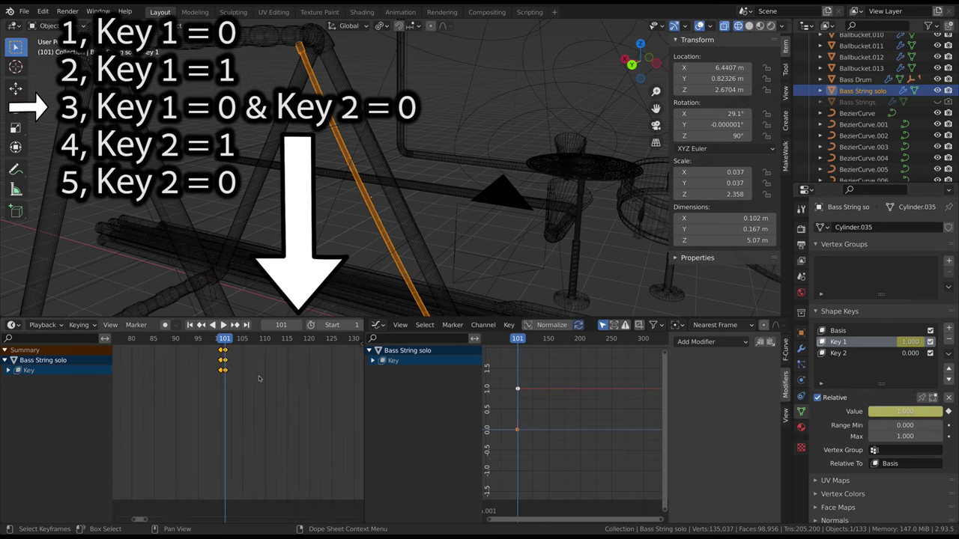
{"action": "left_click_drag", "start_coordinate": [222, 342], "coordinate": [232, 340]}
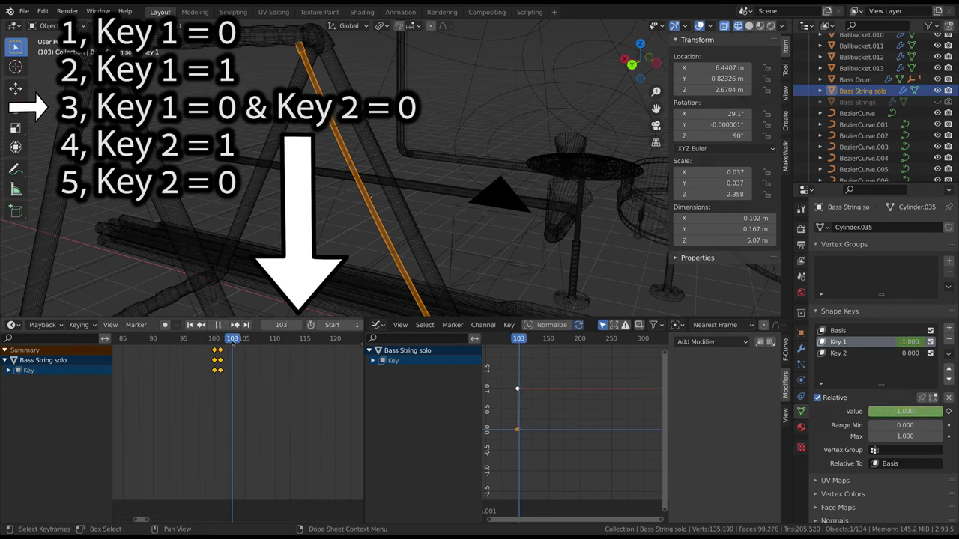
{"action": "left_click_drag", "start_coordinate": [936, 412], "coordinate": [870, 412]}
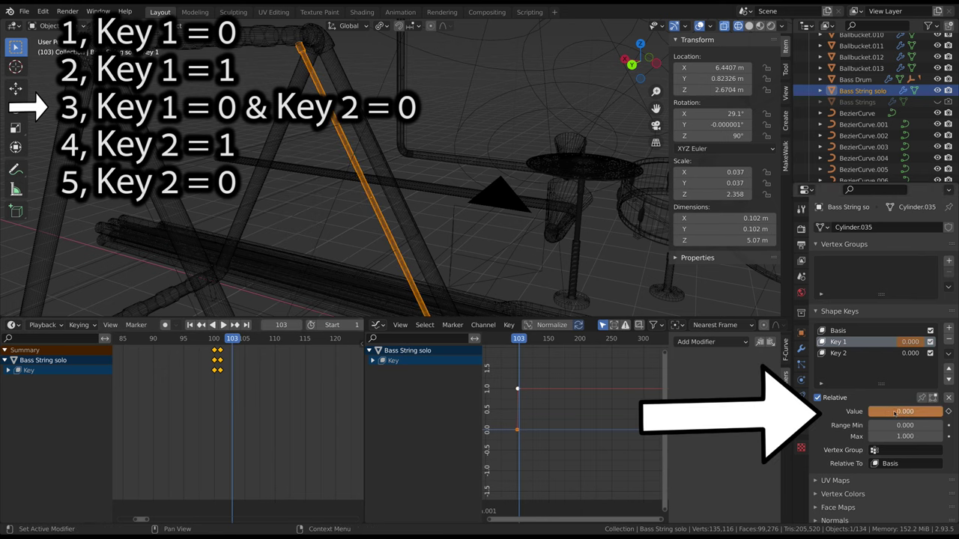
{"action": "key", "text": "i"}
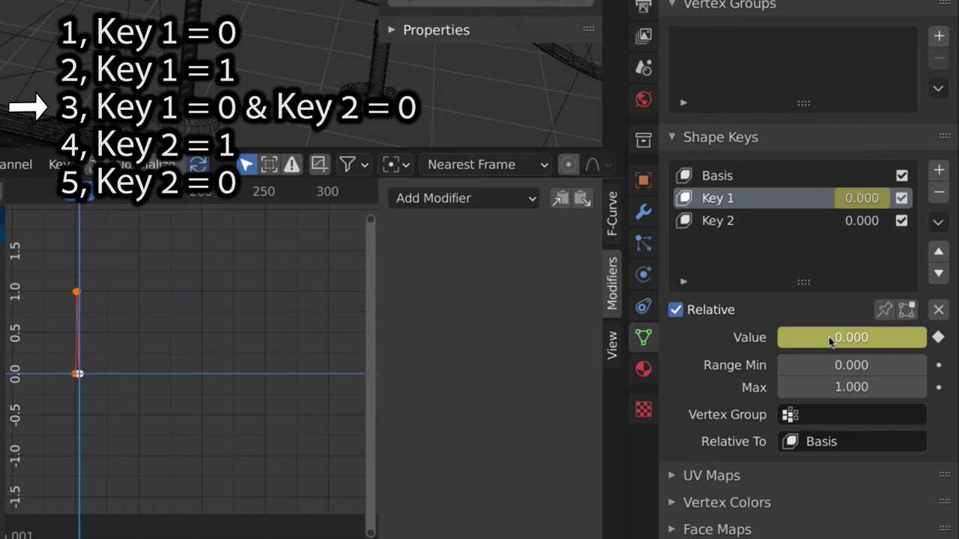
{"action": "key", "text": "i"}
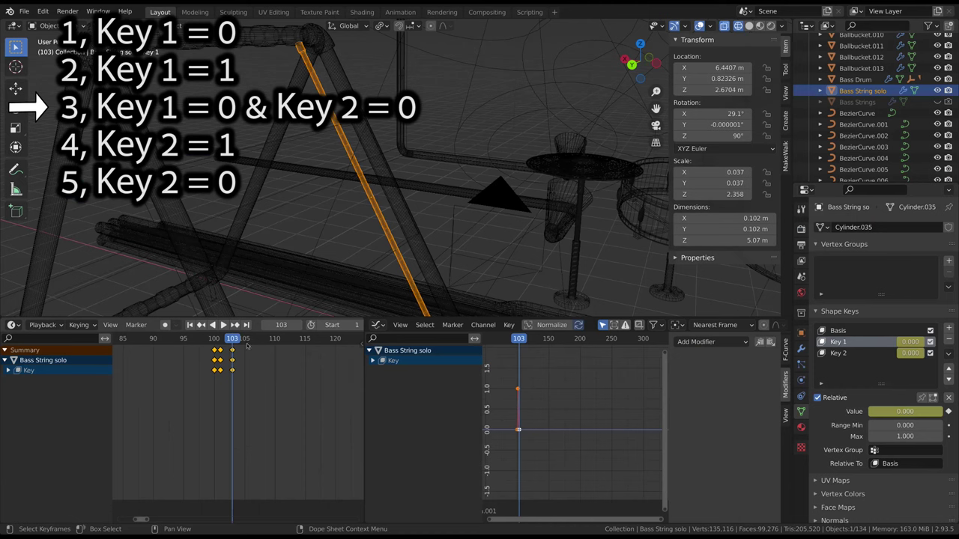
- Keyframe Key 2 at 1 on frame 105 and back at 0 on frame 107
{"action": "left_click", "coordinate": [239, 341]}
{"action": "key", "text": "space"}
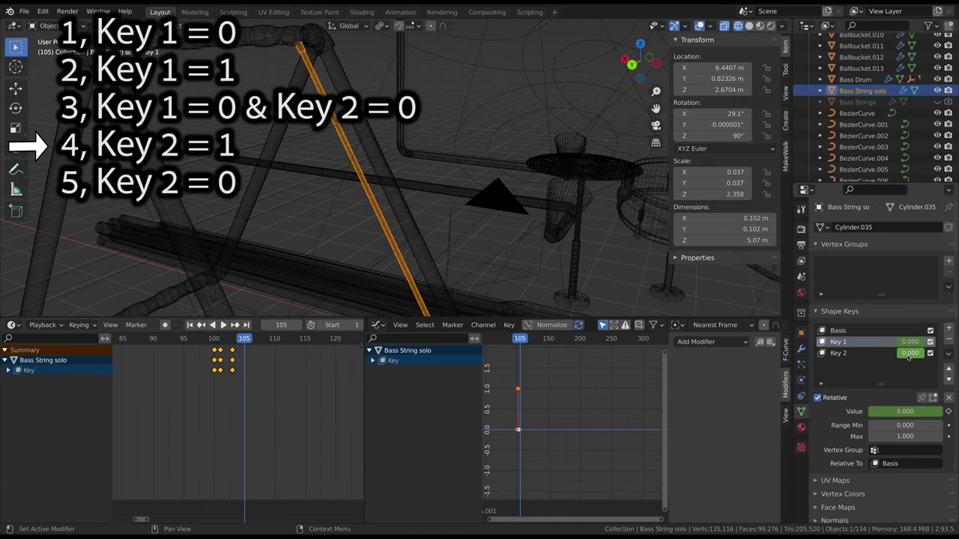
{"action": "left_click_drag", "start_coordinate": [909, 358], "coordinate": [952, 358]}
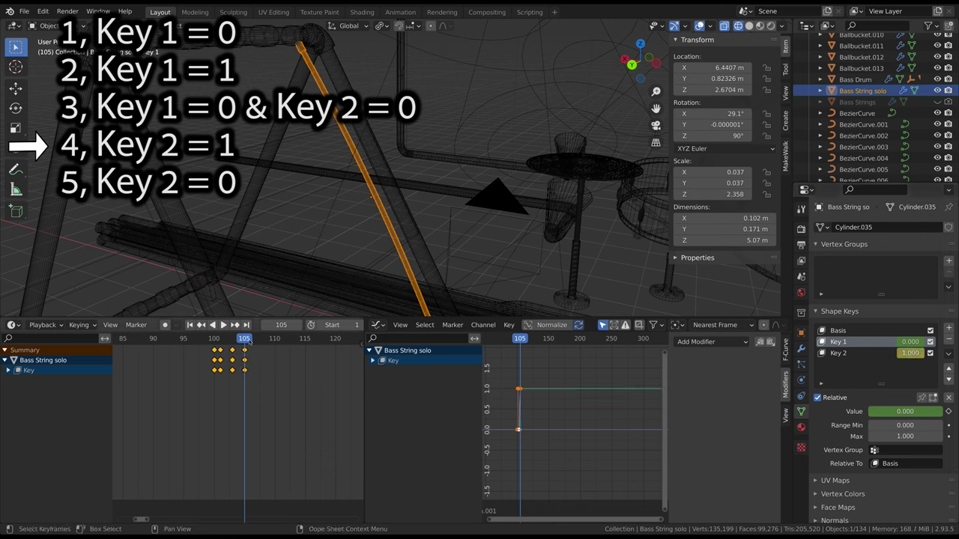
{"action": "key", "text": "space"}
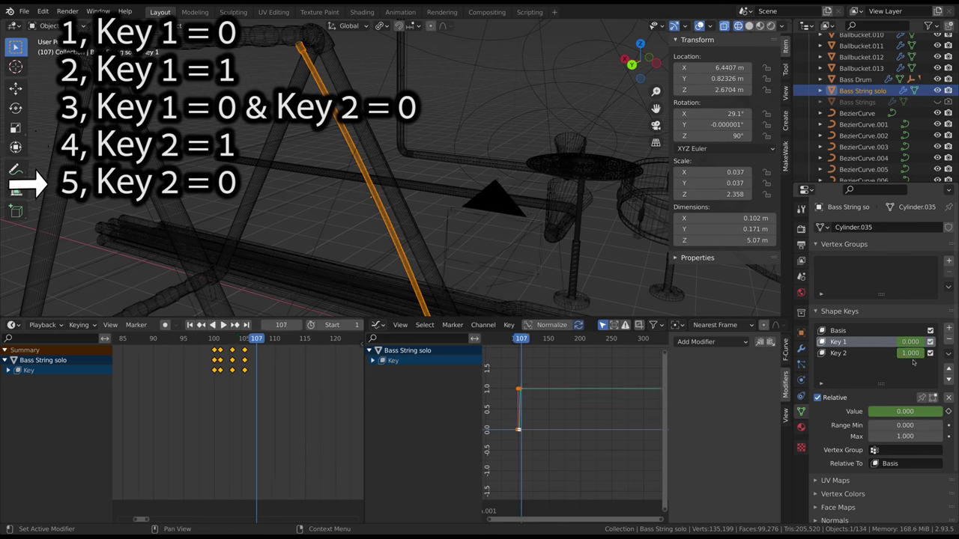
{"action": "left_click_drag", "start_coordinate": [913, 358], "coordinate": [897, 355]}
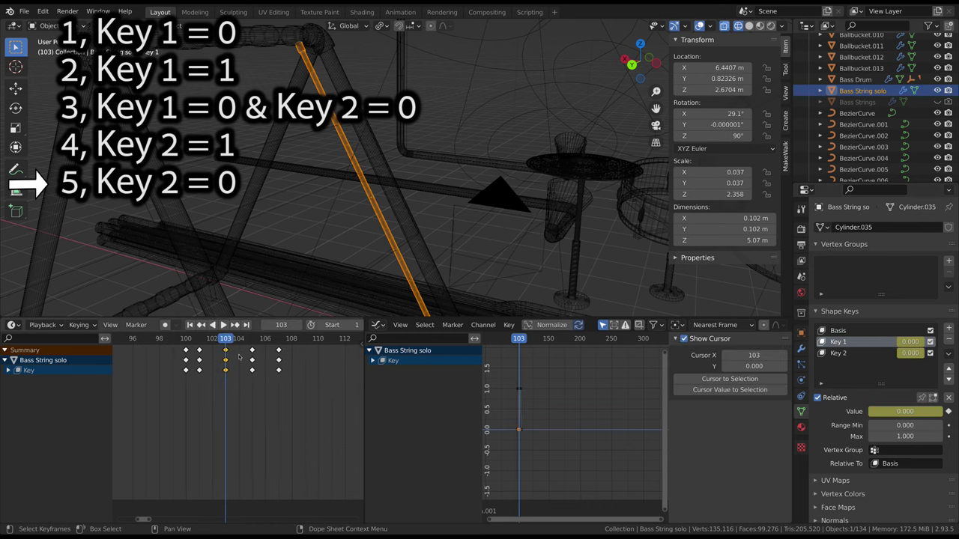
- Retime the five shape-key keyframes onto consecutive frames 100 to 104 and play back the vibration
{"action": "key", "text": "g"}
{"action": "left_click", "coordinate": [247, 356]}
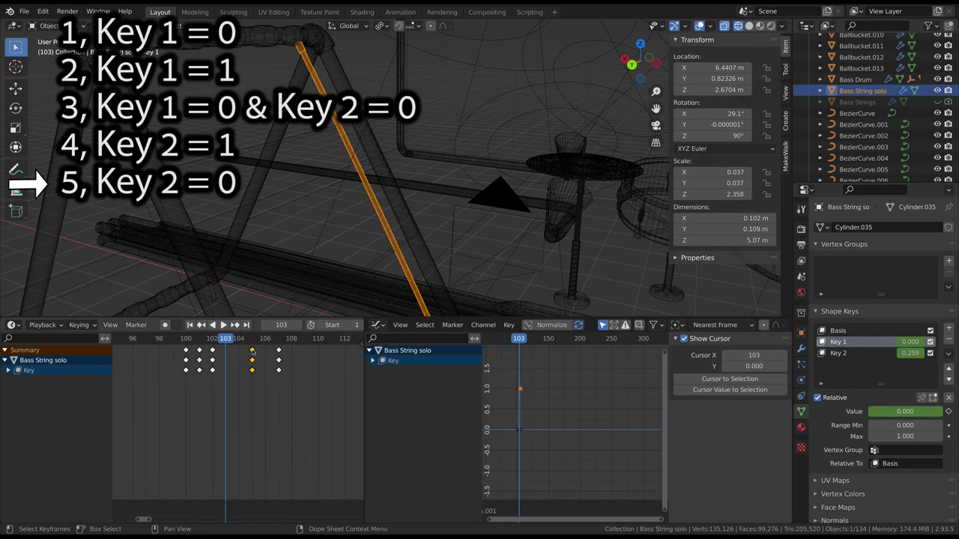
{"action": "mouse_move", "coordinate": [252, 352]}
{"action": "left_mouse_down"}
{"action": "mouse_move", "coordinate": [225, 352]}
{"action": "mouse_move", "coordinate": [248, 356]}
{"action": "mouse_move", "coordinate": [238, 361]}
{"action": "mouse_move", "coordinate": [252, 341]}
{"action": "left_mouse_up"}
{"action": "left_click", "coordinate": [181, 343]}
{"action": "key", "text": "space"}
- Keyframe a weaker swing: Key 1 at 0.5 on frame 105, both keys at 0 on 106, Key 2 at 0.4 on 107 and 0 on 108
{"action": "key", "text": "space"}
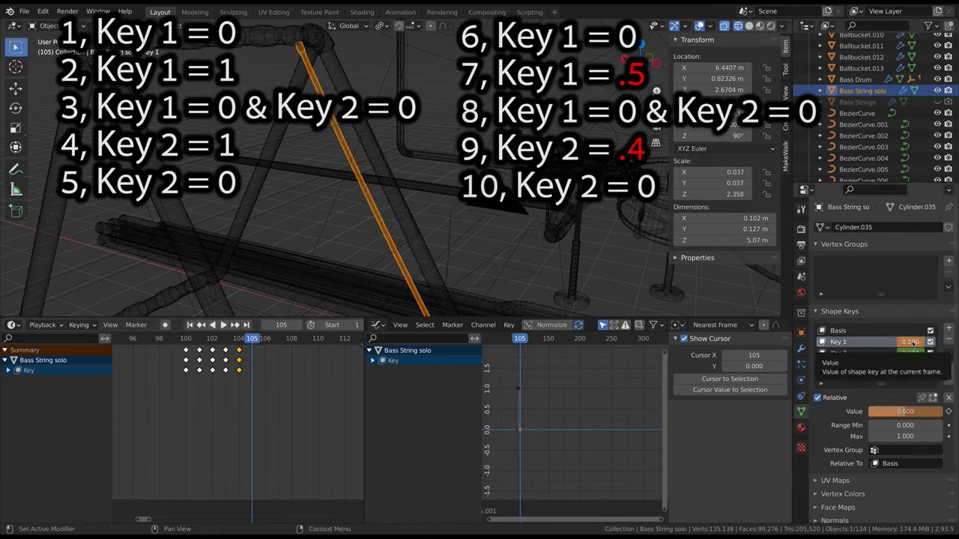
{"action": "left_click", "coordinate": [241, 339]}
- Play back the string's decaying vibration and place its shape-key keyframes along the timeline for the other notes
{"action": "key", "text": "space"}
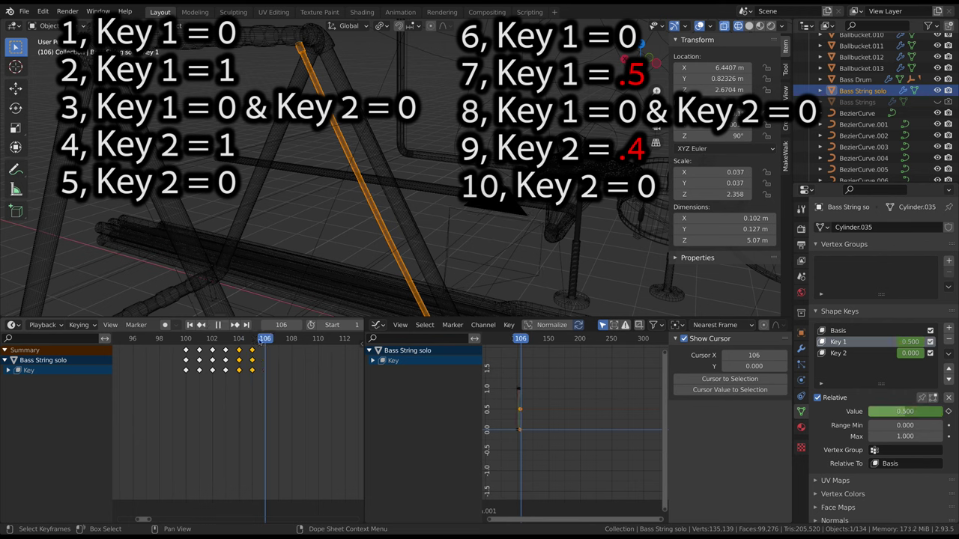
{"action": "left_click", "coordinate": [278, 341]}
{"action": "mouse_move", "coordinate": [905, 353]}
{"action": "left_mouse_down"}
{"action": "mouse_move", "coordinate": [916, 353]}
{"action": "mouse_move", "coordinate": [899, 353]}
{"action": "left_mouse_up"}
{"action": "key", "text": "i"}
{"action": "left_click", "coordinate": [291, 341]}
{"action": "key", "text": "i"}
{"action": "left_click", "coordinate": [159, 342]}
{"action": "key", "text": "space"}
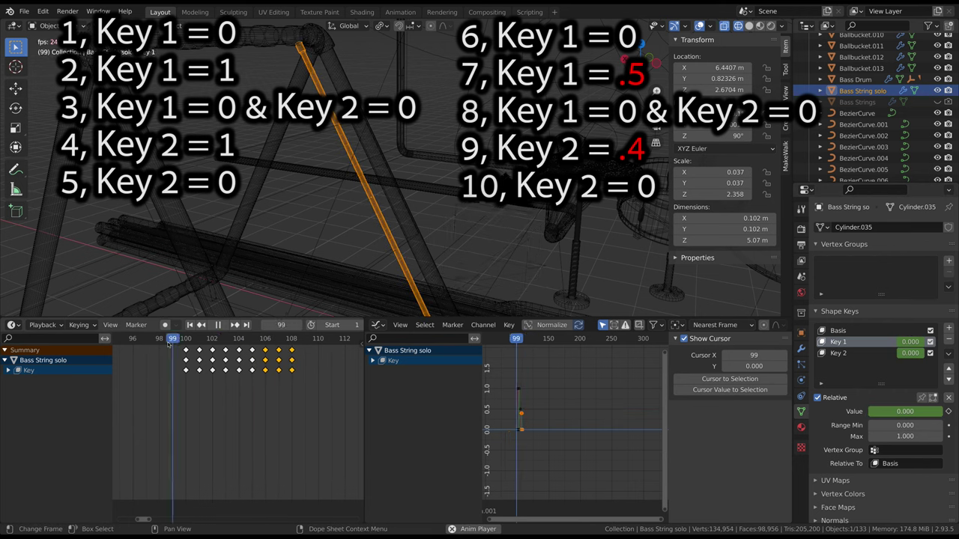
{"action": "key", "text": "g"}
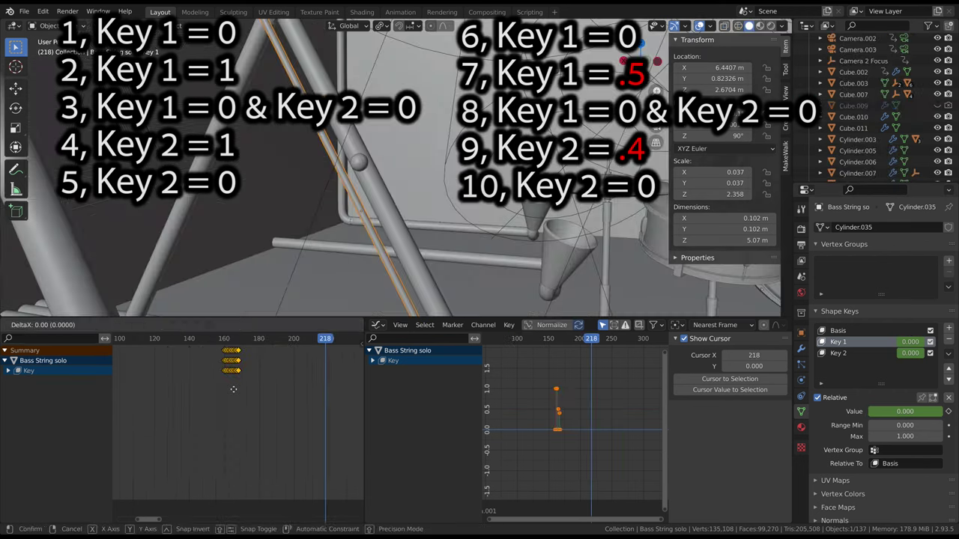
{"action": "left_click", "coordinate": [327, 389]}
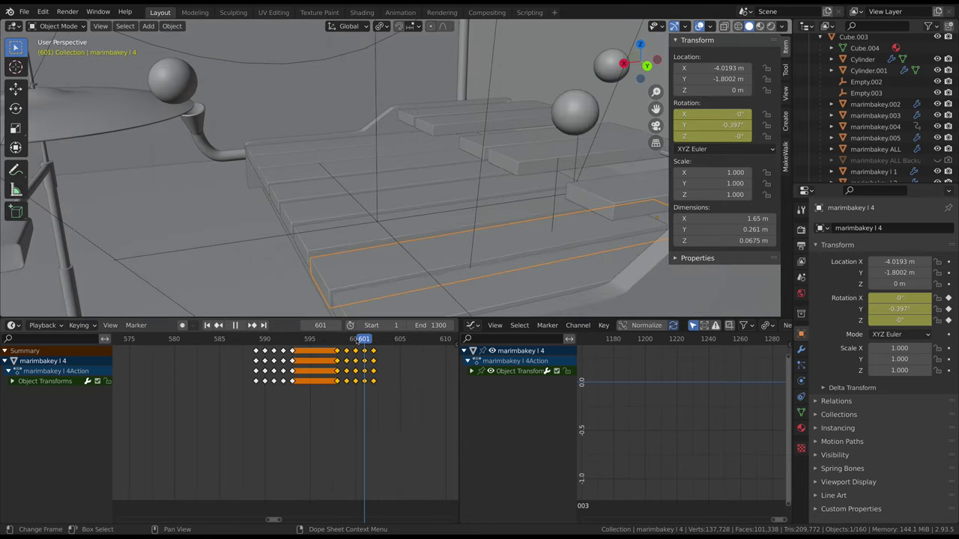
- Scrub the rotation animation of marimbakey l 4 from about frame 599 to 612 and examine the ball strike from several angles
{"action": "left_click_drag", "start_coordinate": [364, 344], "coordinate": [345, 346]}
{"action": "middle_click_drag", "start_coordinate": [390, 187], "coordinate": [397, 225]}
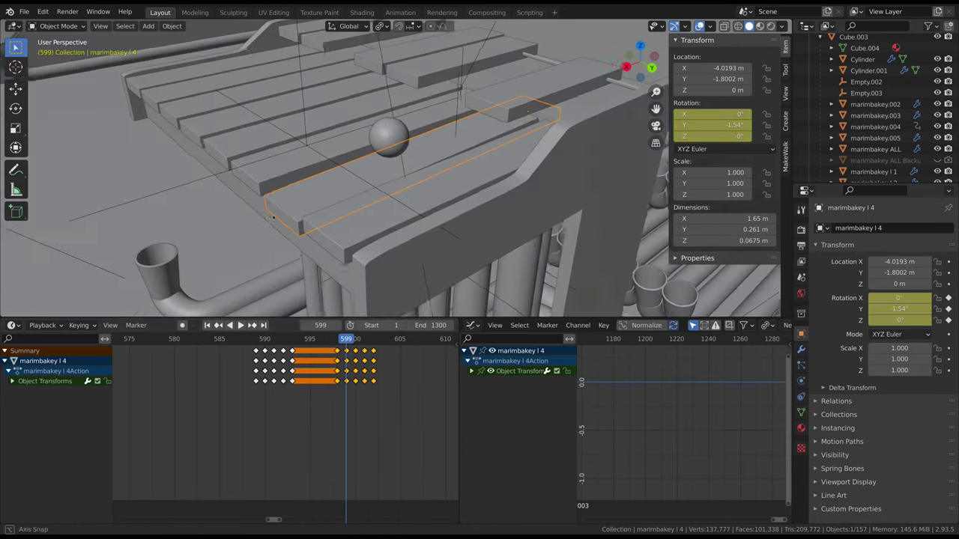
{"action": "left_click_drag", "start_coordinate": [347, 343], "coordinate": [428, 343]}
{"action": "middle_click_drag", "start_coordinate": [529, 113], "coordinate": [509, 123]}
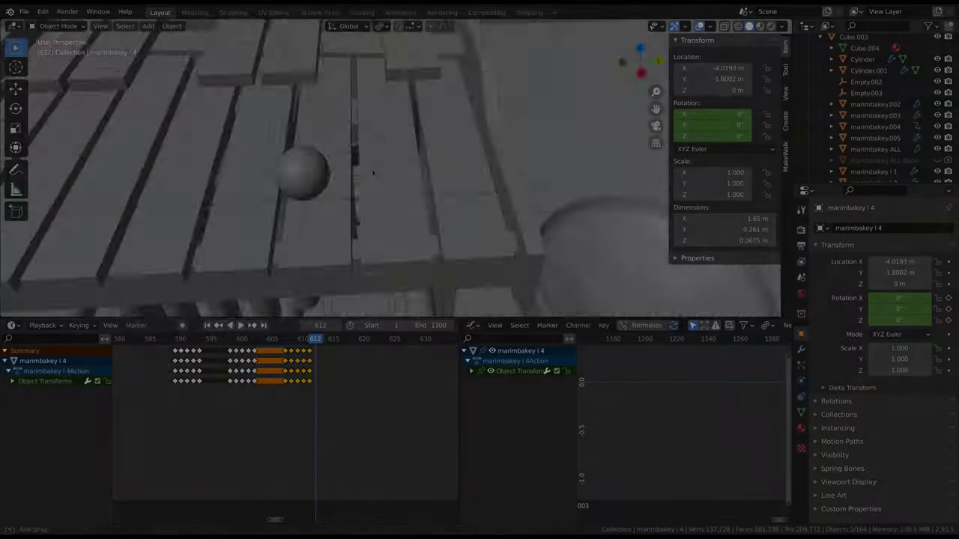